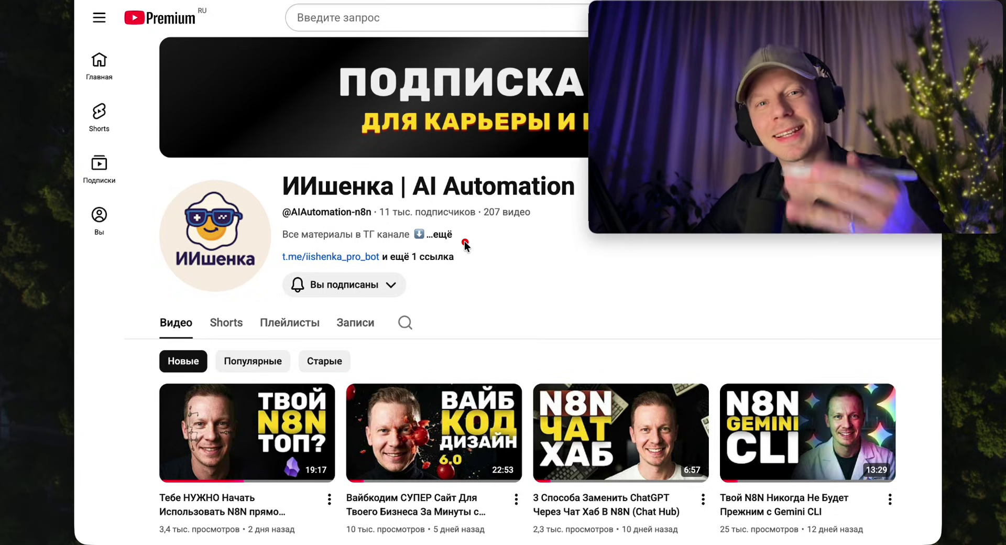
Draw annotation marks over the n8n screen, then clear them.
{"action": "mouse_move", "coordinate": [535, 368]}
{"action": "left_mouse_down"}
{"action": "mouse_move", "coordinate": [525, 361]}
{"action": "mouse_move", "coordinate": [573, 280]}
{"action": "mouse_move", "coordinate": [623, 262]}
{"action": "mouse_move", "coordinate": [647, 330]}
{"action": "mouse_move", "coordinate": [601, 369]}
{"action": "mouse_move", "coordinate": [608, 377]}
{"action": "mouse_move", "coordinate": [546, 343]}
{"action": "mouse_move", "coordinate": [597, 299]}
{"action": "mouse_move", "coordinate": [622, 300]}
{"action": "left_mouse_up"}
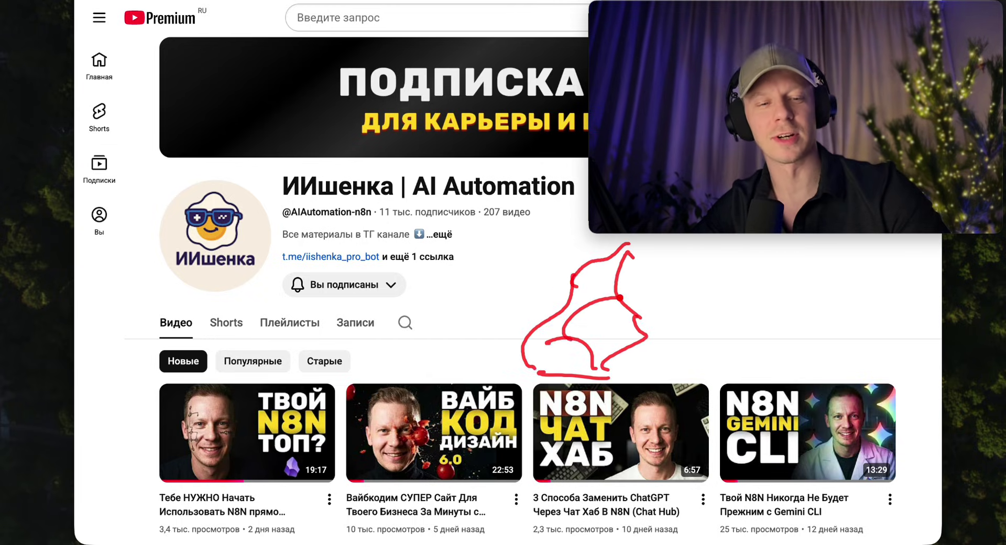
{"action": "left_click_drag", "start_coordinate": [675, 334], "coordinate": [719, 330]}
{"action": "left_click_drag", "start_coordinate": [702, 312], "coordinate": [695, 350]}
{"action": "mouse_move", "coordinate": [755, 343]}
{"action": "left_mouse_down"}
{"action": "mouse_move", "coordinate": [769, 290]}
{"action": "mouse_move", "coordinate": [785, 342]}
{"action": "left_mouse_up"}
{"action": "mouse_move", "coordinate": [823, 285]}
{"action": "left_mouse_down"}
{"action": "mouse_move", "coordinate": [803, 315]}
{"action": "mouse_move", "coordinate": [875, 328]}
{"action": "left_mouse_up"}
{"action": "mouse_move", "coordinate": [790, 267]}
{"action": "left_mouse_down"}
{"action": "mouse_move", "coordinate": [516, 315]}
{"action": "mouse_move", "coordinate": [776, 379]}
{"action": "mouse_move", "coordinate": [794, 269]}
{"action": "left_mouse_up"}
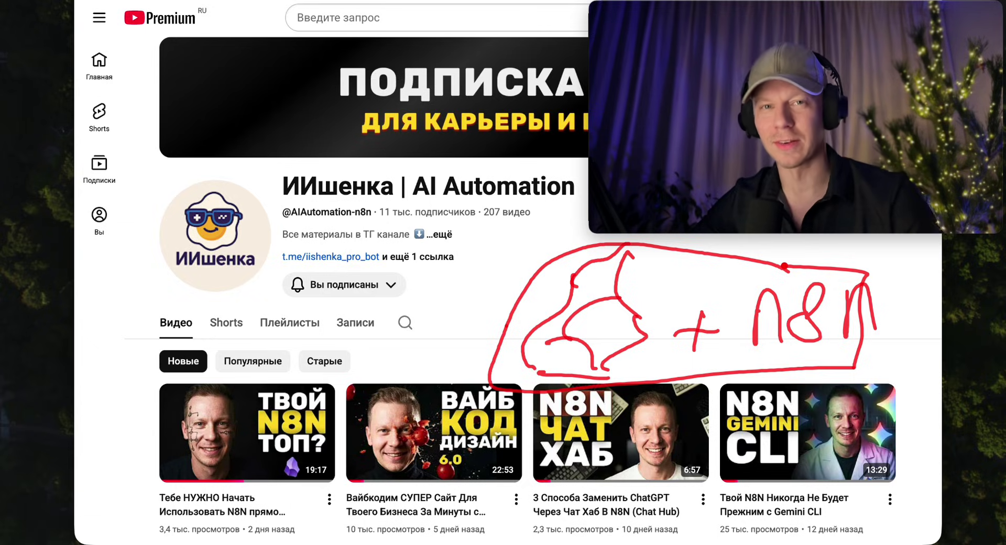
{"action": "key", "text": "Escape"}
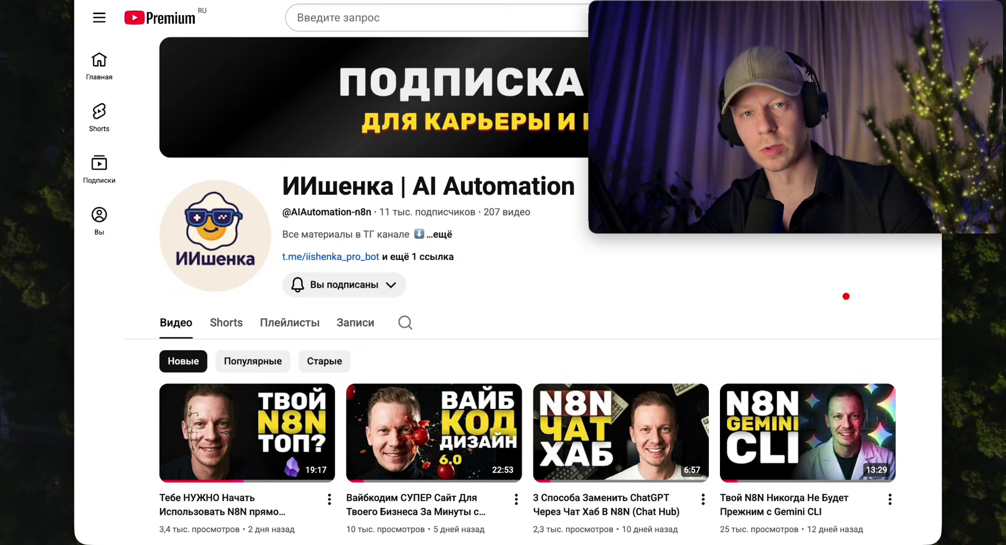
Mark up the screen again, look over the Obsidian notes vault, and return to the n8n Overview.
{"action": "left_click_drag", "start_coordinate": [606, 303], "coordinate": [589, 338]}
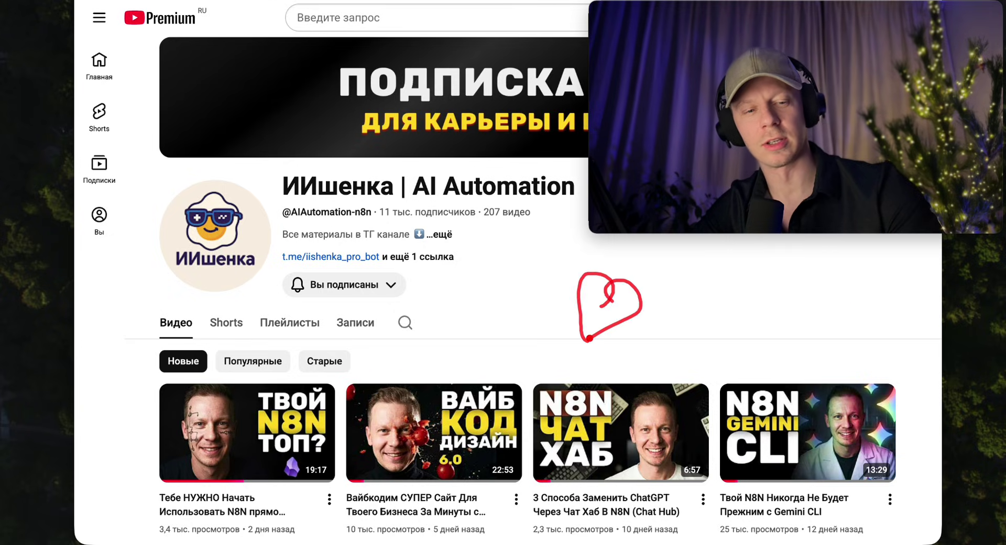
{"action": "mouse_move", "coordinate": [709, 265]}
{"action": "left_mouse_down"}
{"action": "mouse_move", "coordinate": [687, 335]}
{"action": "mouse_move", "coordinate": [723, 314]}
{"action": "left_mouse_up"}
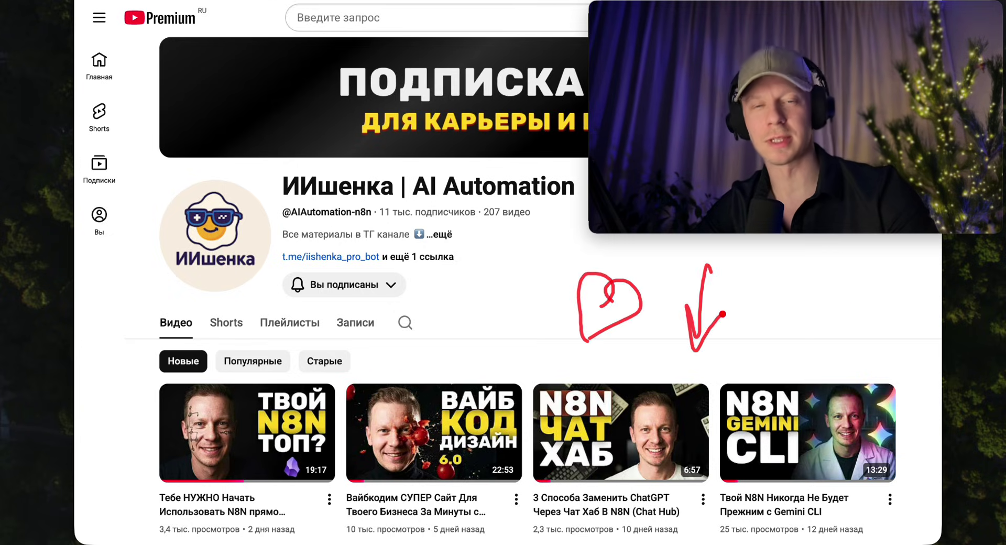
{"action": "mouse_move", "coordinate": [859, 274]}
{"action": "left_mouse_down"}
{"action": "mouse_move", "coordinate": [867, 301]}
{"action": "mouse_move", "coordinate": [838, 273]}
{"action": "left_mouse_up"}
{"action": "mouse_move", "coordinate": [817, 314]}
{"action": "left_mouse_down"}
{"action": "mouse_move", "coordinate": [786, 338]}
{"action": "mouse_move", "coordinate": [838, 313]}
{"action": "left_mouse_up"}
{"action": "left_click", "coordinate": [801, 296]}
{"action": "left_click", "coordinate": [818, 295]}
{"action": "left_click", "coordinate": [833, 293]}
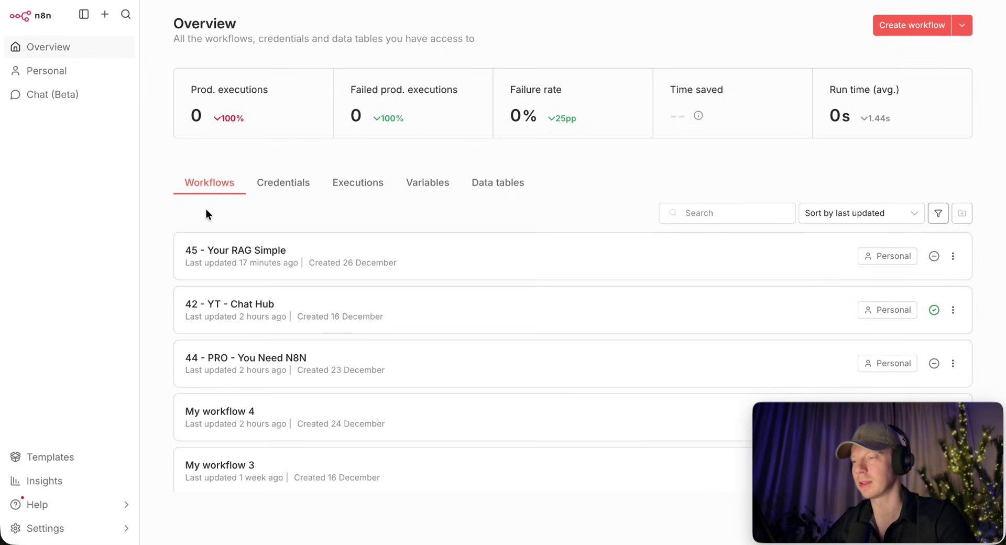
{"action": "key", "text": "super+Tab"}
{"action": "key", "text": "super+Tab"}
{"action": "key", "text": "super+Tab"}
{"action": "key", "text": "super+Tab"}
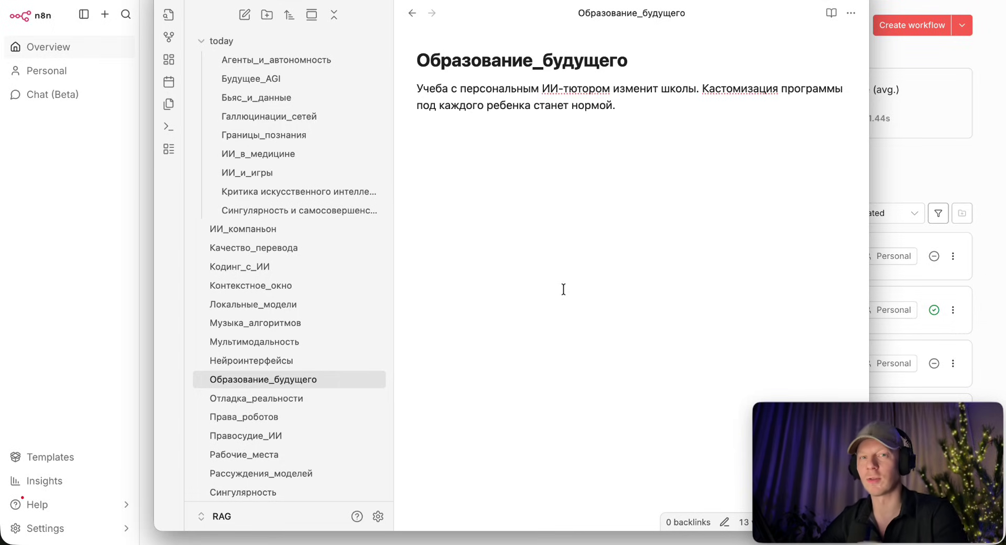
{"action": "key", "text": "super+Tab"}
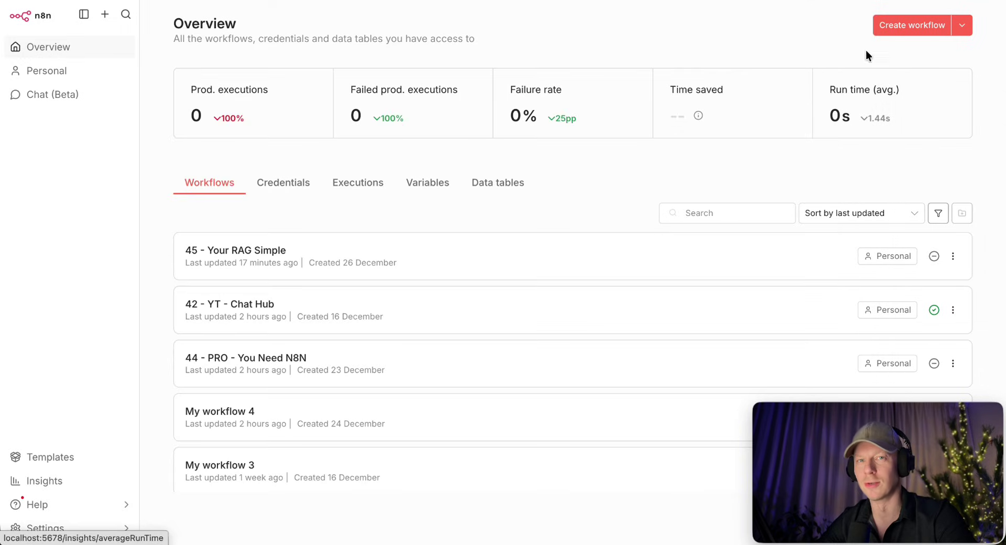
Create a new workflow starting with a Manual Trigger node, moved up and left.
{"action": "left_click", "coordinate": [895, 24]}
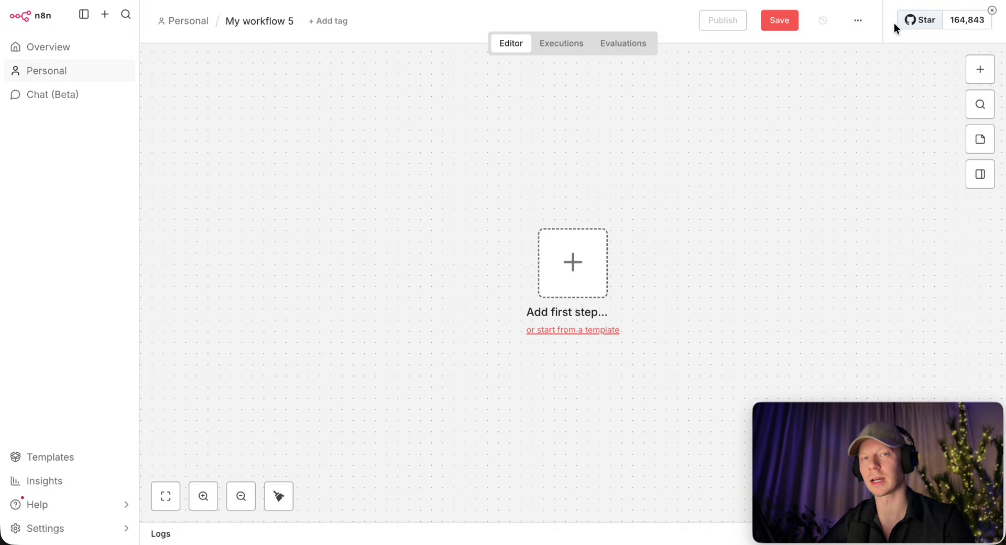
{"action": "left_click", "coordinate": [573, 283]}
{"action": "type", "text": "man"}
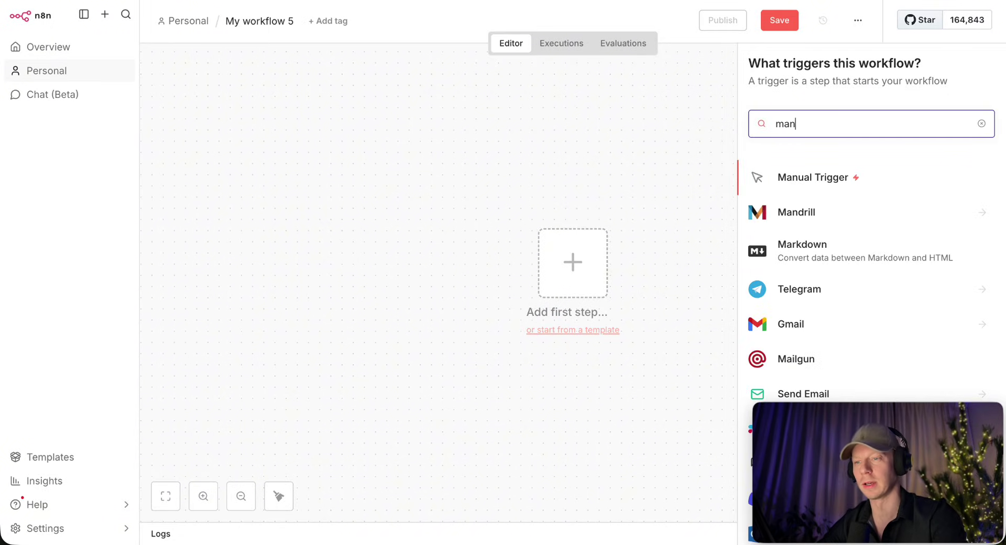
{"action": "left_click", "coordinate": [803, 180]}
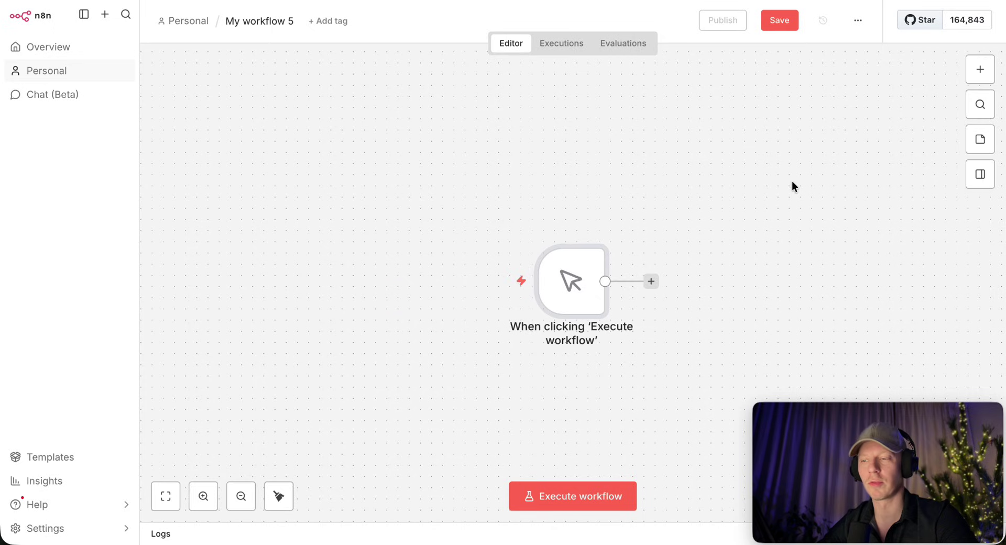
{"action": "left_click_drag", "start_coordinate": [577, 287], "coordinate": [365, 230]}
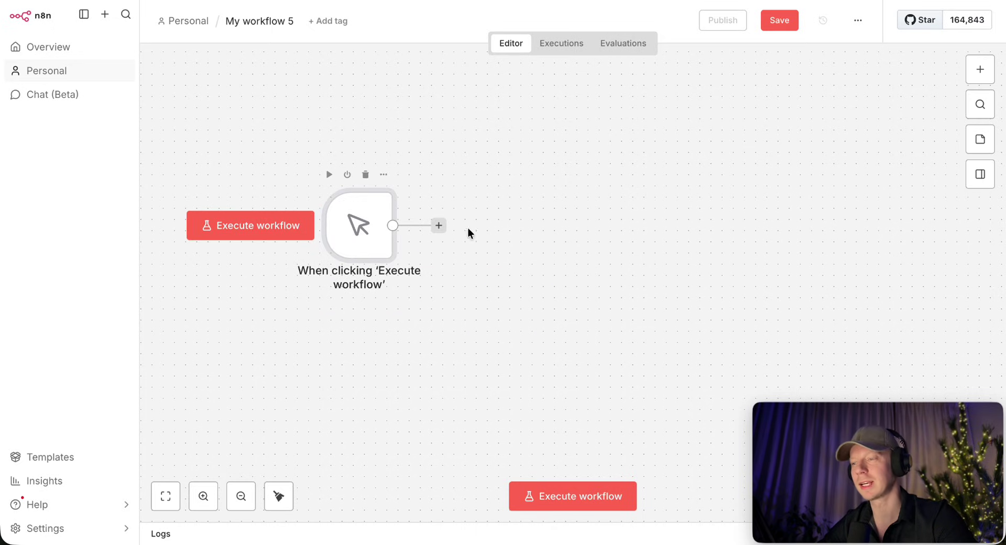
Add a Read/Write Files from Disk node set to Read File(s) From Disk after the trigger.
{"action": "left_click", "coordinate": [439, 226]}
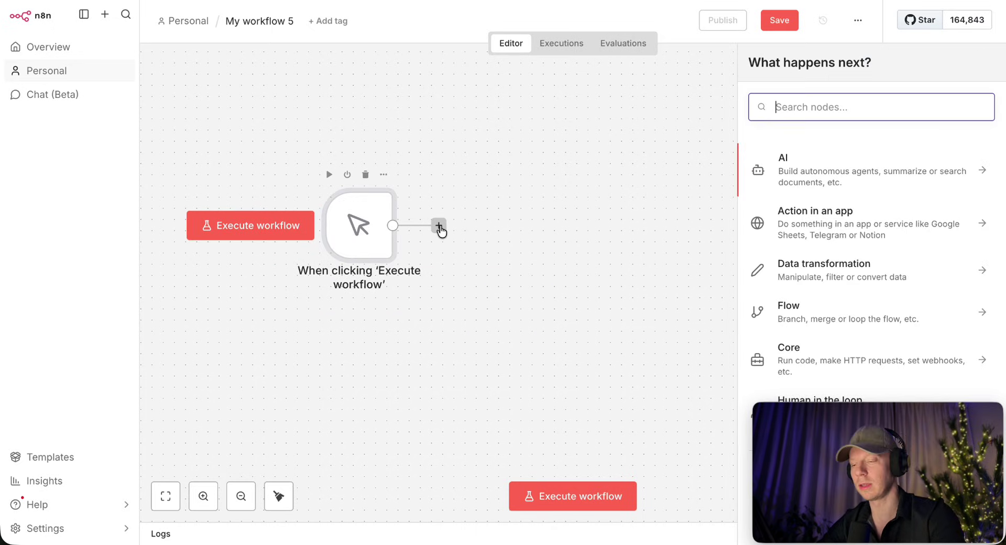
{"action": "type", "text": "read"}
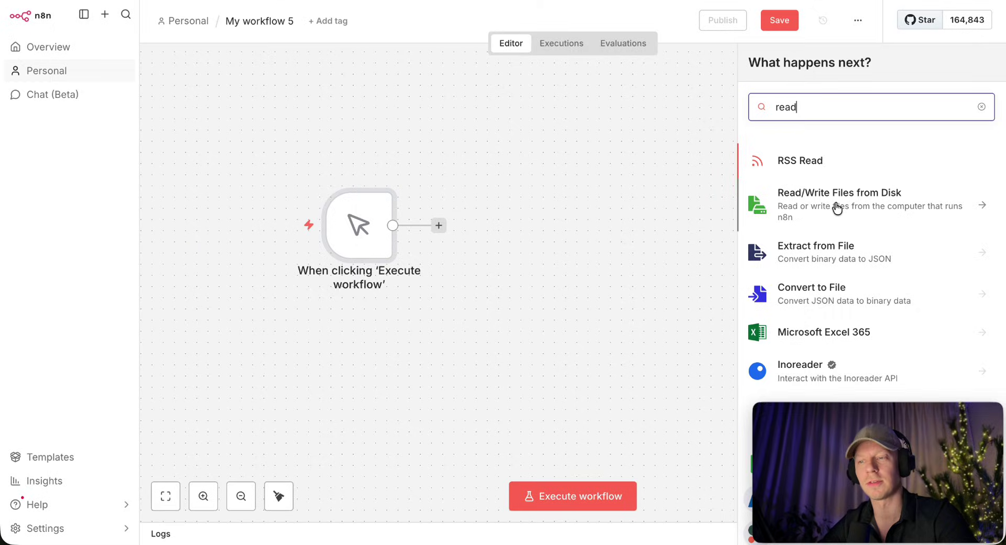
{"action": "left_click", "coordinate": [837, 208]}
{"action": "left_click", "coordinate": [810, 188]}
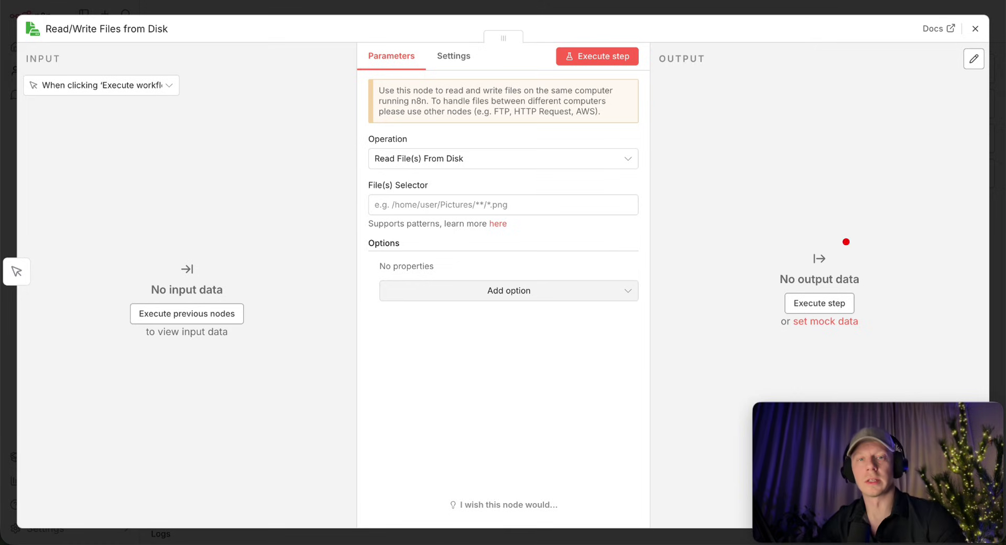
{"action": "mouse_move", "coordinate": [619, 141]}
{"action": "left_mouse_down"}
{"action": "mouse_move", "coordinate": [529, 196]}
{"action": "mouse_move", "coordinate": [549, 204]}
{"action": "left_mouse_up"}
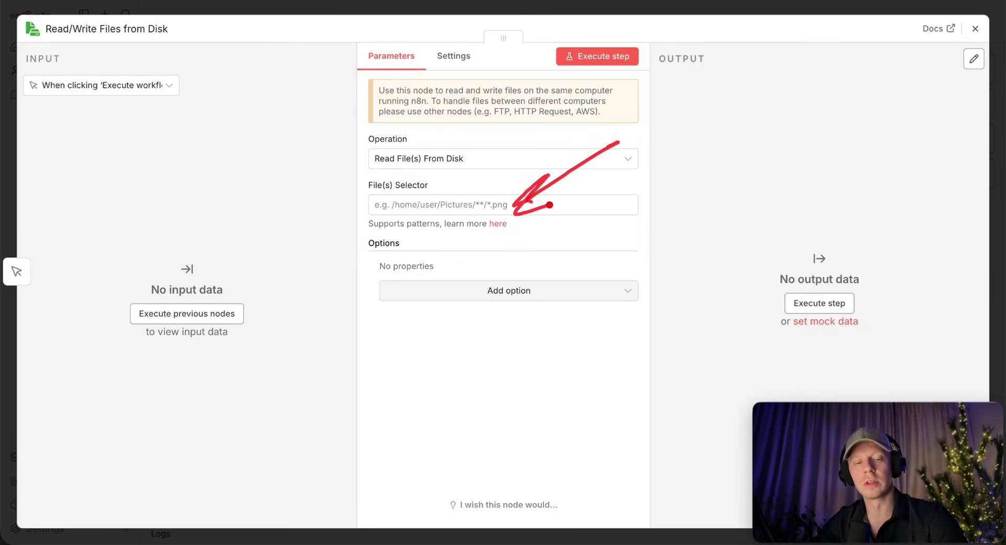
{"action": "left_click_drag", "start_coordinate": [360, 221], "coordinate": [483, 218]}
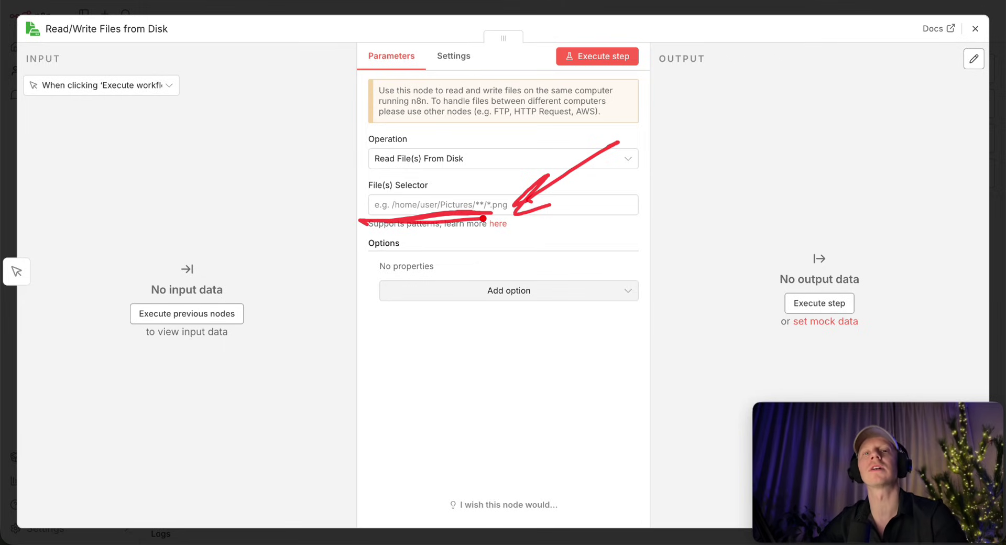
{"action": "mouse_move", "coordinate": [719, 101]}
{"action": "left_mouse_down"}
{"action": "mouse_move", "coordinate": [701, 135]}
{"action": "mouse_move", "coordinate": [715, 100]}
{"action": "left_mouse_up"}
{"action": "left_click_drag", "start_coordinate": [741, 108], "coordinate": [729, 151]}
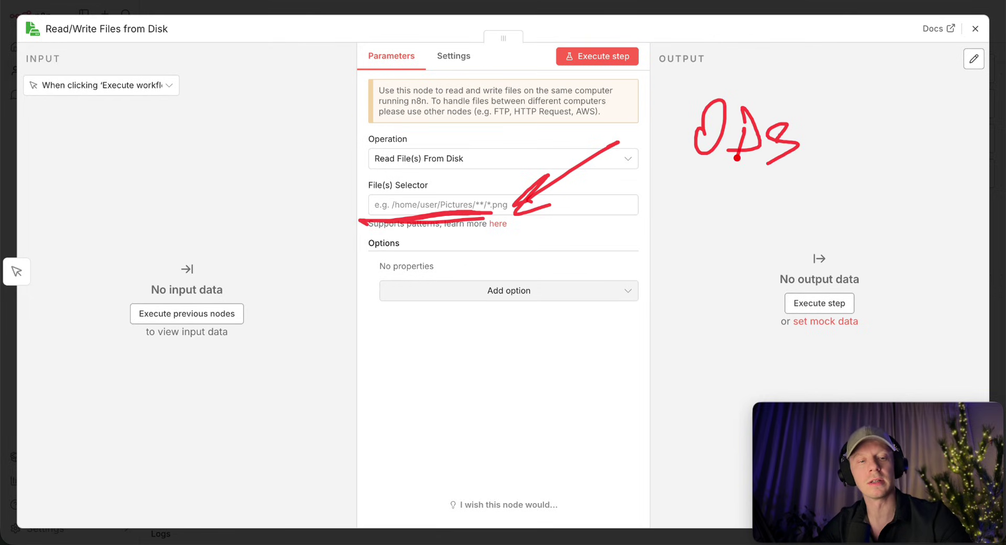
{"action": "left_click_drag", "start_coordinate": [822, 138], "coordinate": [834, 151]}
{"action": "left_click_drag", "start_coordinate": [901, 142], "coordinate": [977, 140]}
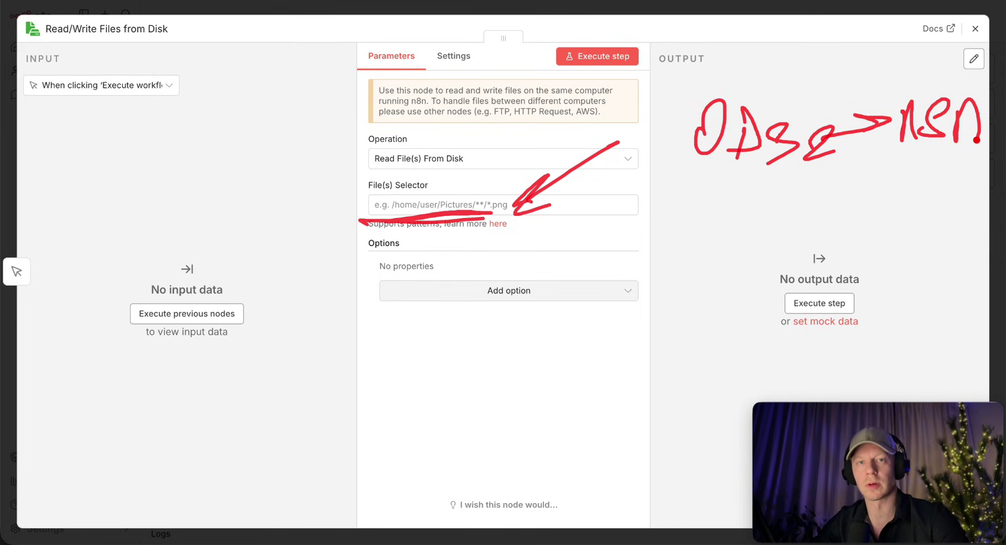
{"action": "left_click_drag", "start_coordinate": [684, 322], "coordinate": [715, 333]}
{"action": "mouse_move", "coordinate": [743, 301]}
{"action": "left_mouse_down"}
{"action": "mouse_move", "coordinate": [743, 327]}
{"action": "mouse_move", "coordinate": [776, 293]}
{"action": "mouse_move", "coordinate": [785, 314]}
{"action": "left_mouse_up"}
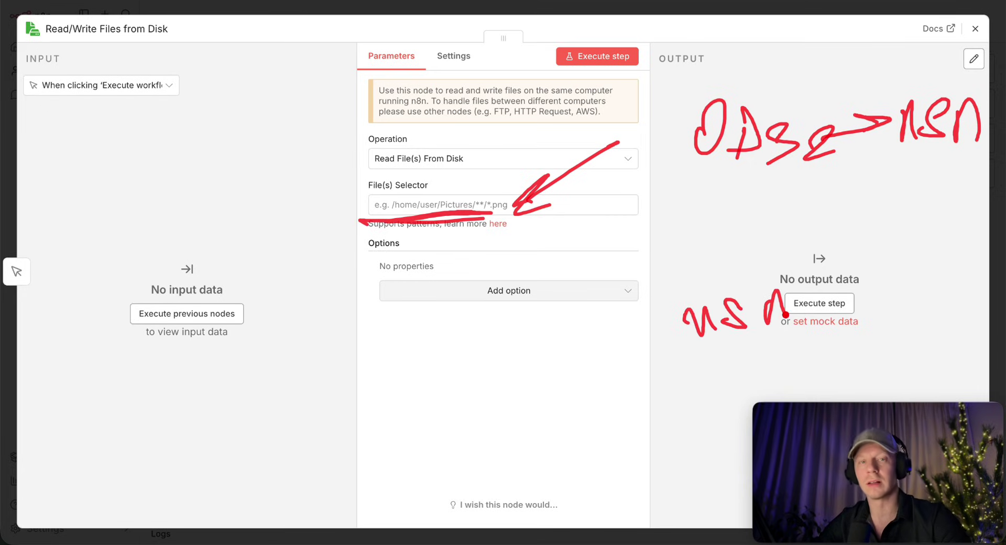
{"action": "mouse_move", "coordinate": [737, 294]}
{"action": "left_mouse_down"}
{"action": "mouse_move", "coordinate": [759, 195]}
{"action": "mouse_move", "coordinate": [767, 200]}
{"action": "left_mouse_up"}
{"action": "left_click_drag", "start_coordinate": [723, 267], "coordinate": [751, 263]}
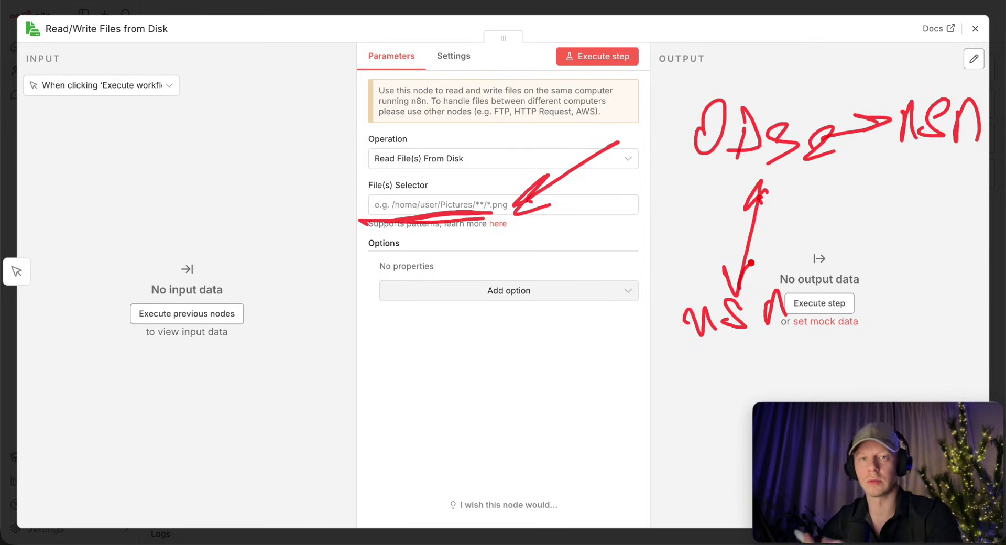
{"action": "key", "text": "Escape"}
{"action": "mouse_move", "coordinate": [707, 186]}
{"action": "left_mouse_down"}
{"action": "mouse_move", "coordinate": [775, 124]}
{"action": "mouse_move", "coordinate": [731, 209]}
{"action": "left_mouse_up"}
{"action": "left_click_drag", "start_coordinate": [872, 97], "coordinate": [838, 135]}
{"action": "left_click_drag", "start_coordinate": [651, 285], "coordinate": [715, 216]}
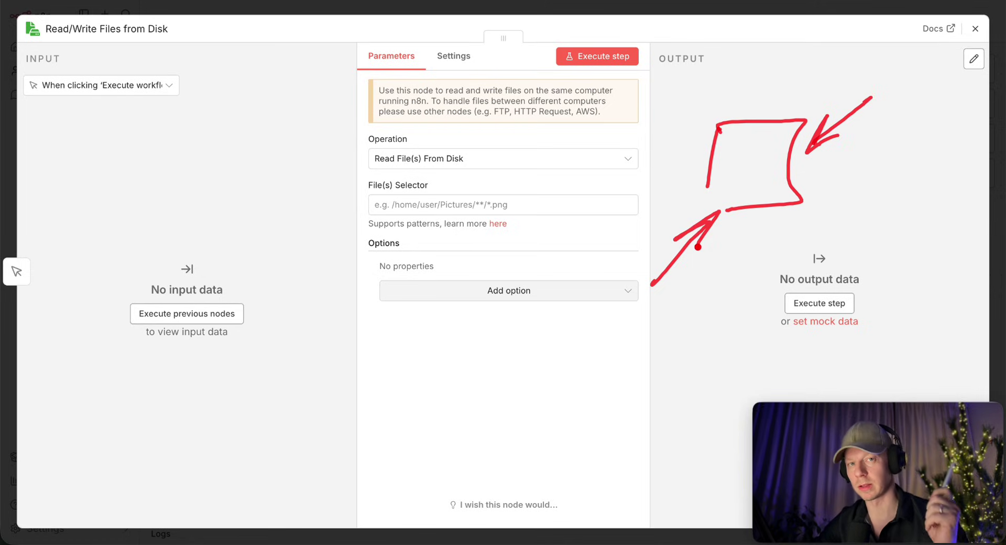
{"action": "left_click", "coordinate": [503, 205]}
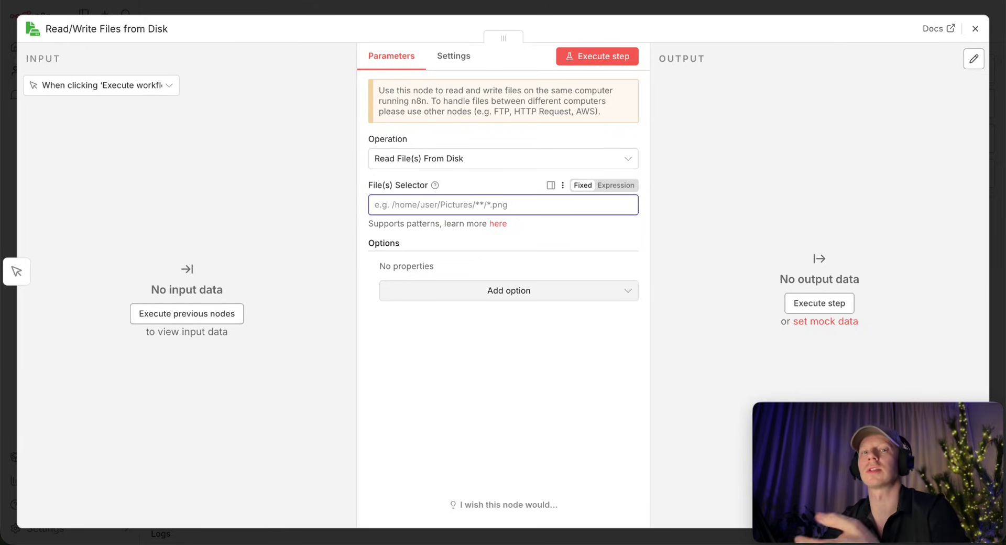
Set the File(s) Selector to /home/node/.n8n-files/RAG/*.* and check the RAG folder in Finder.
{"action": "type", "text": "/hom"}
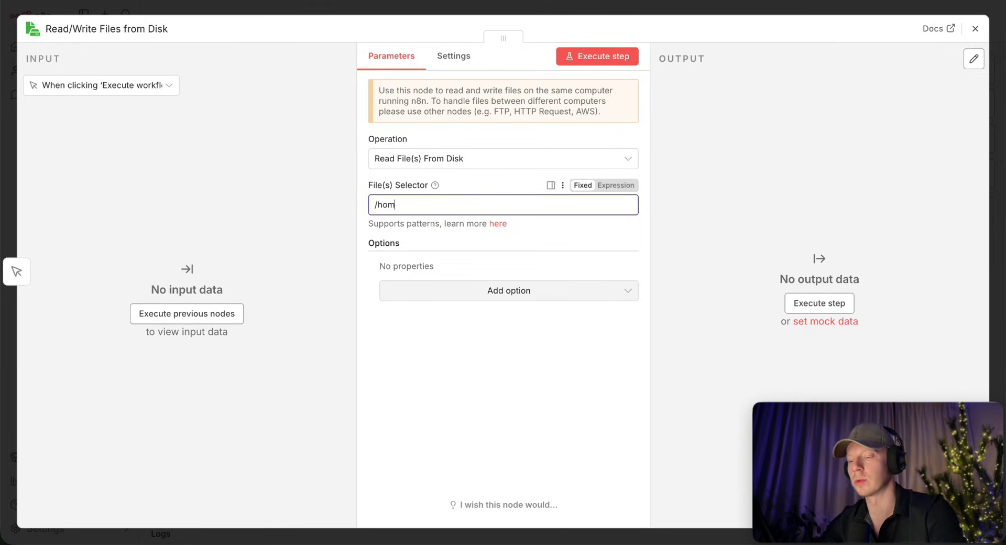
{"action": "type", "text": "e/node/.n8n"}
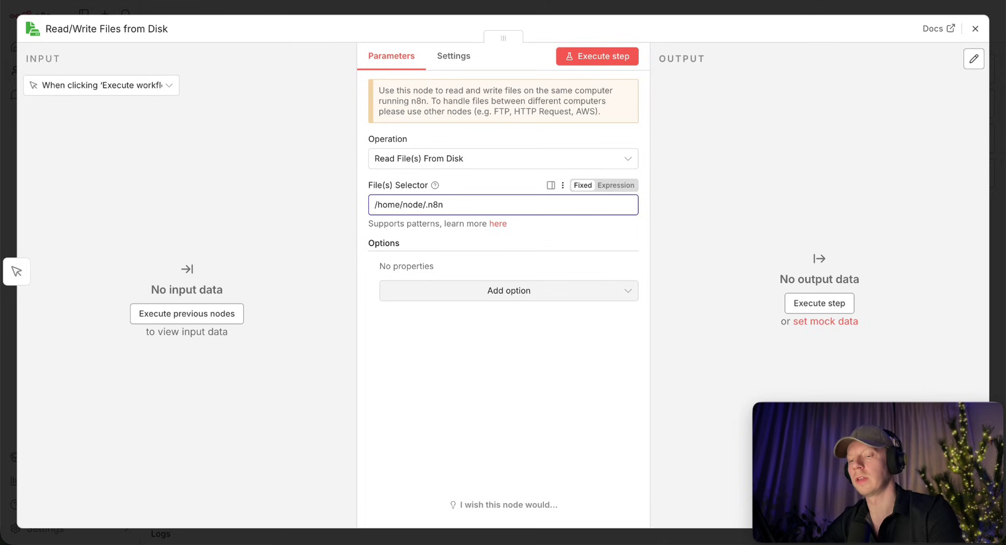
{"action": "type", "text": "-files/RAG/*.*"}
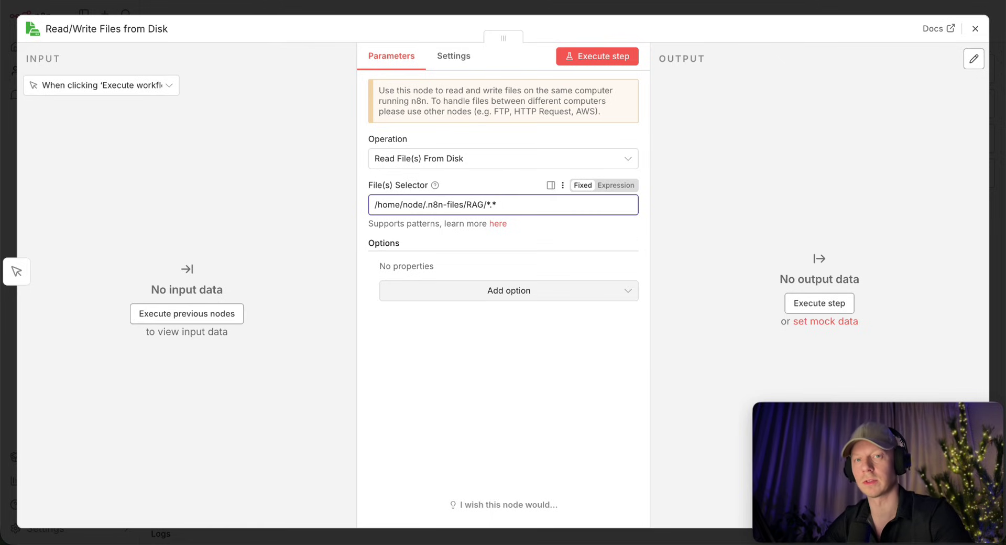
{"action": "key", "text": "super+Tab"}
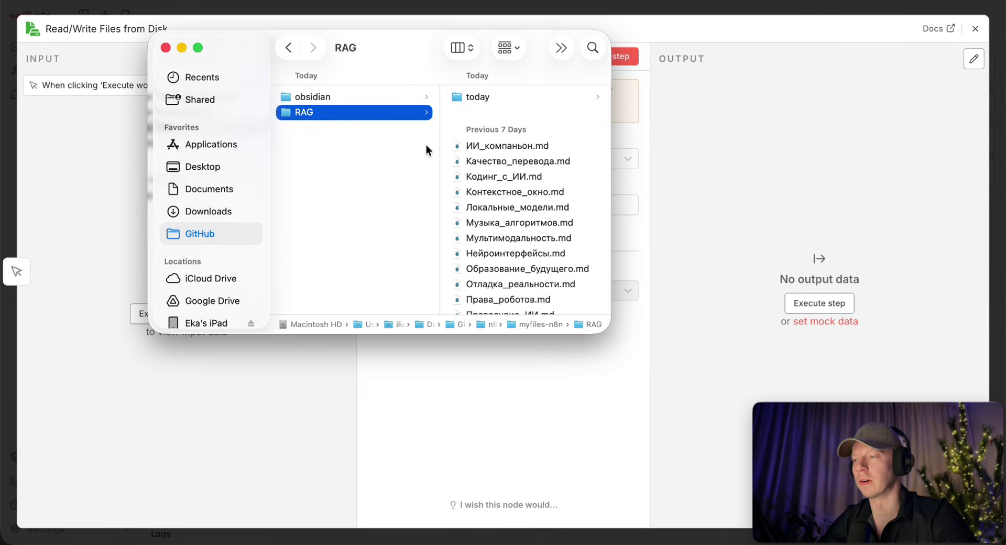
{"action": "scroll", "coordinate": [522, 204], "scroll_direction": "down", "scroll_amount": 5}
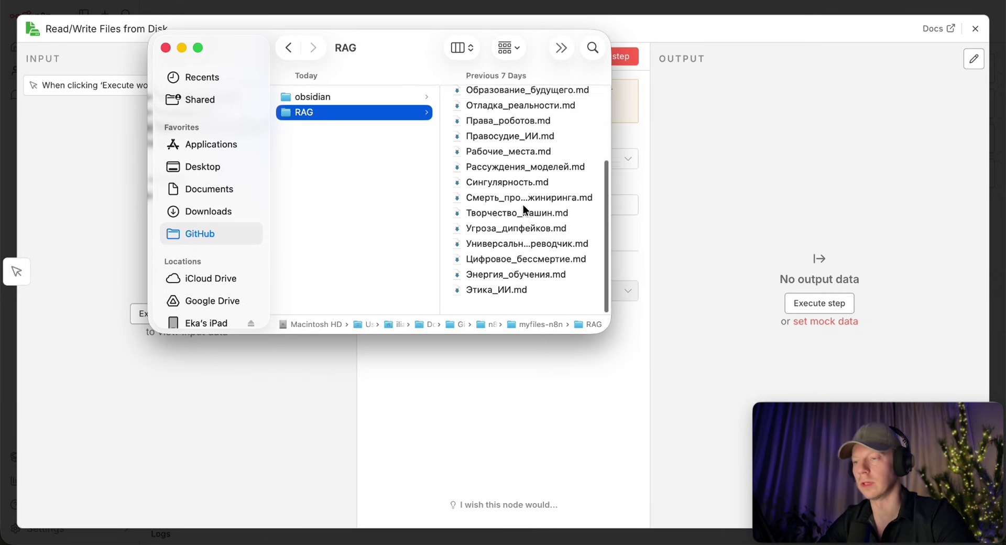
{"action": "scroll", "coordinate": [505, 248], "scroll_direction": "up", "scroll_amount": 5}
{"action": "scroll", "coordinate": [505, 247], "scroll_direction": "down", "scroll_amount": 5}
{"action": "scroll", "coordinate": [505, 247], "scroll_direction": "up", "scroll_amount": 5}
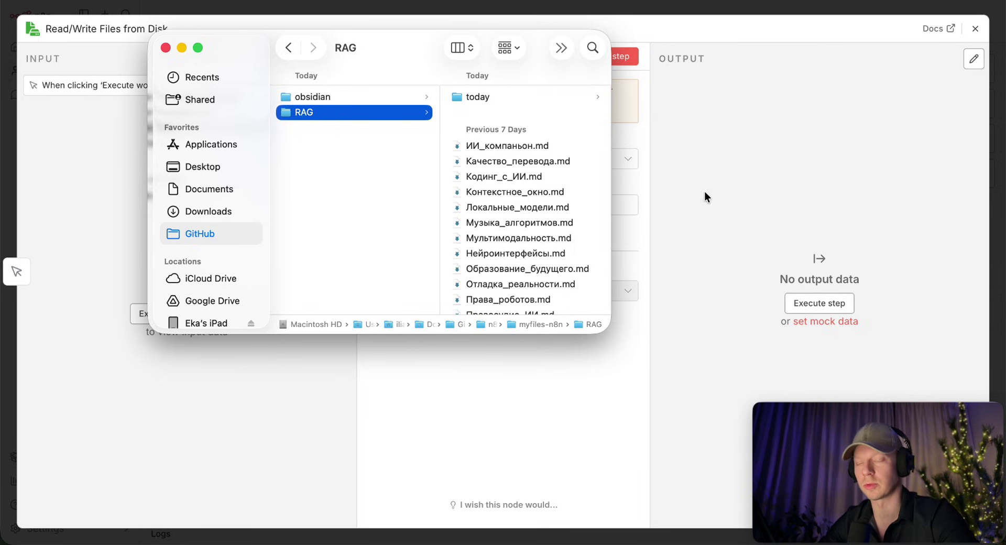
{"action": "key", "text": "super+Tab"}
Execute the step and view the 22 markdown notes as a table.
{"action": "left_click", "coordinate": [592, 52]}
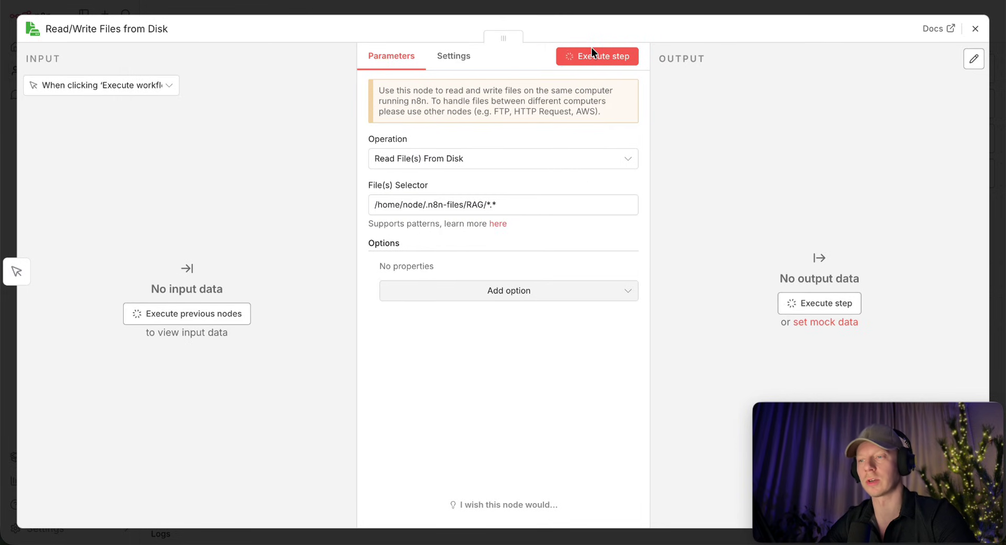
{"action": "left_click", "coordinate": [844, 60]}
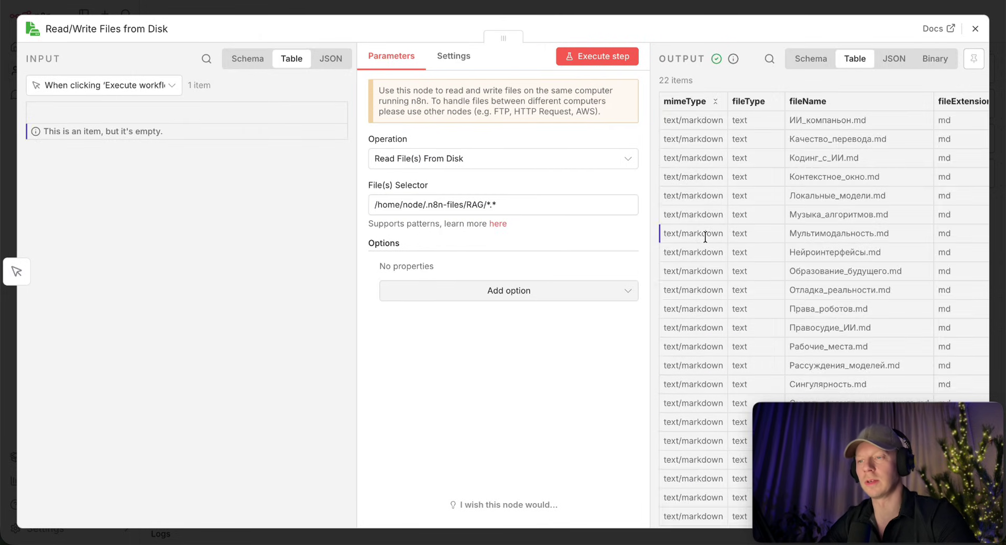
{"action": "scroll", "coordinate": [701, 220], "scroll_direction": "down", "scroll_amount": 2}
{"action": "scroll", "coordinate": [705, 237], "scroll_direction": "up", "scroll_amount": 2}
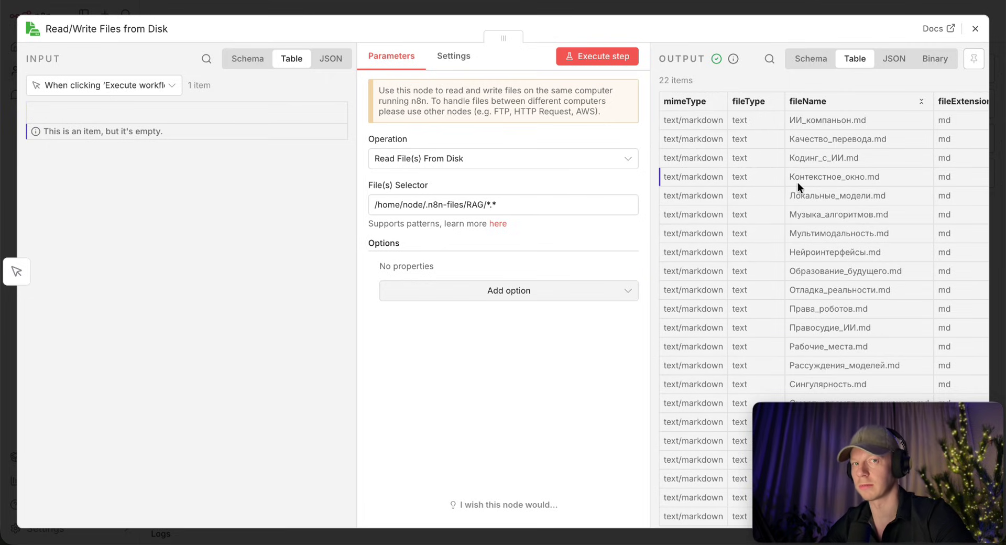
{"action": "key", "text": "Escape"}
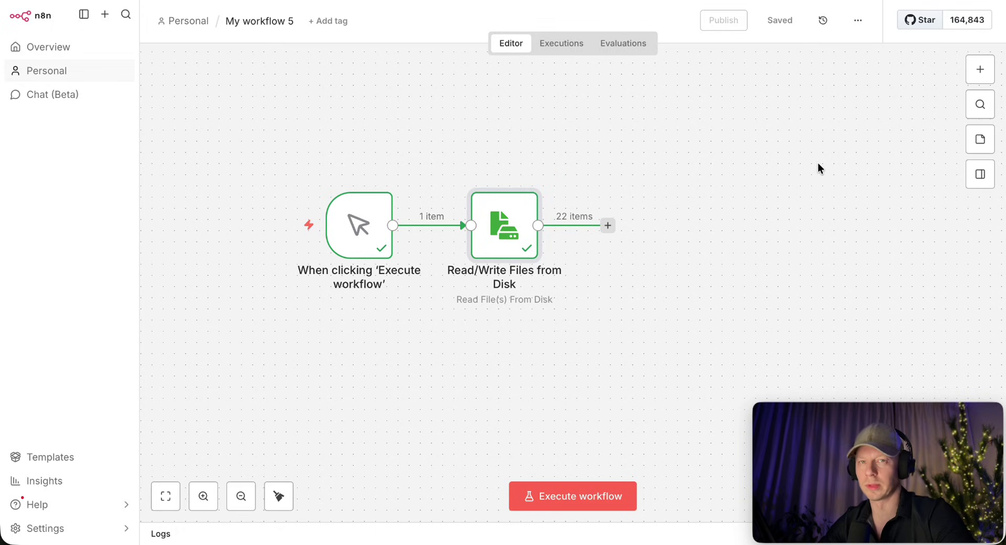
Add an Extract from File node set to Extract From Text File after the file reader.
{"action": "left_click", "coordinate": [608, 226]}
{"action": "type", "text": "extr"}
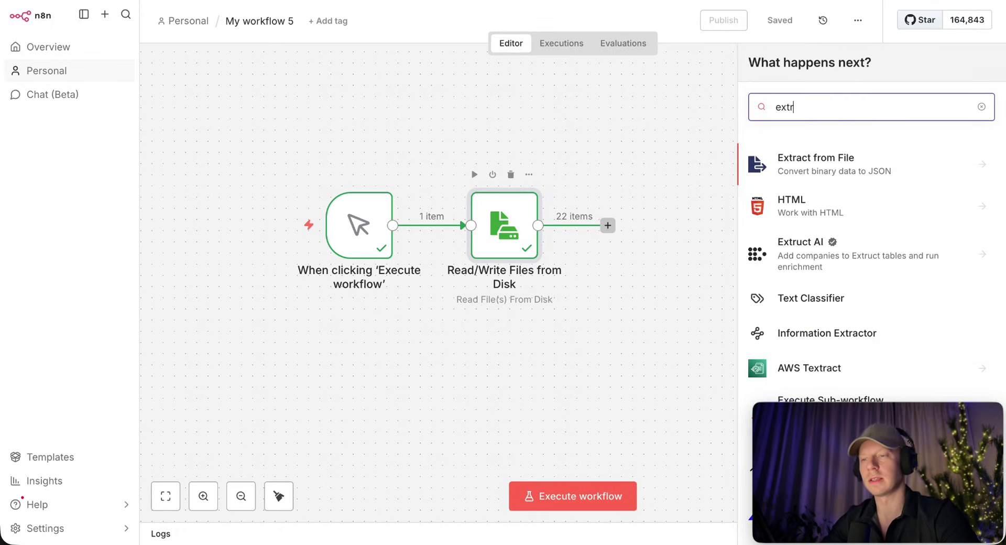
{"action": "left_click", "coordinate": [834, 169]}
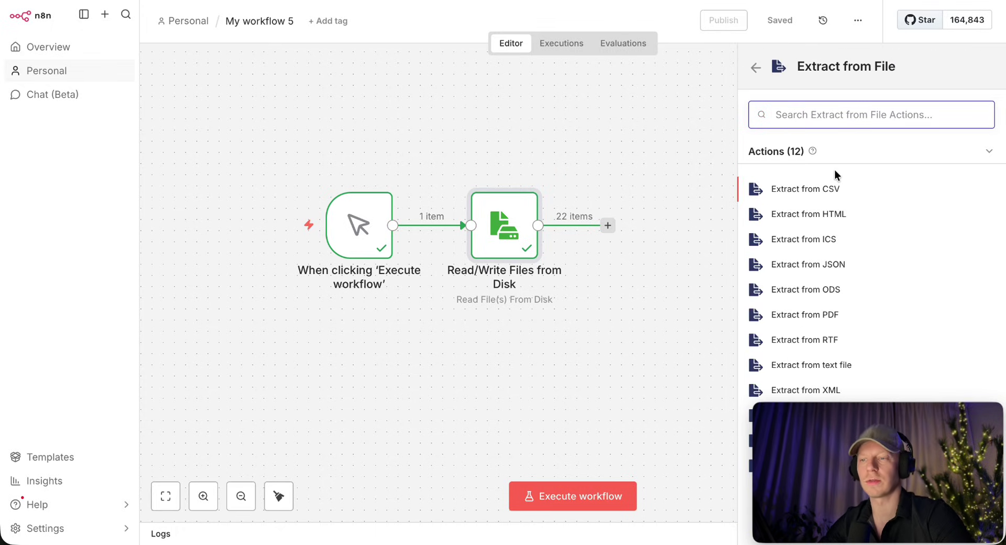
{"action": "left_click", "coordinate": [816, 366]}
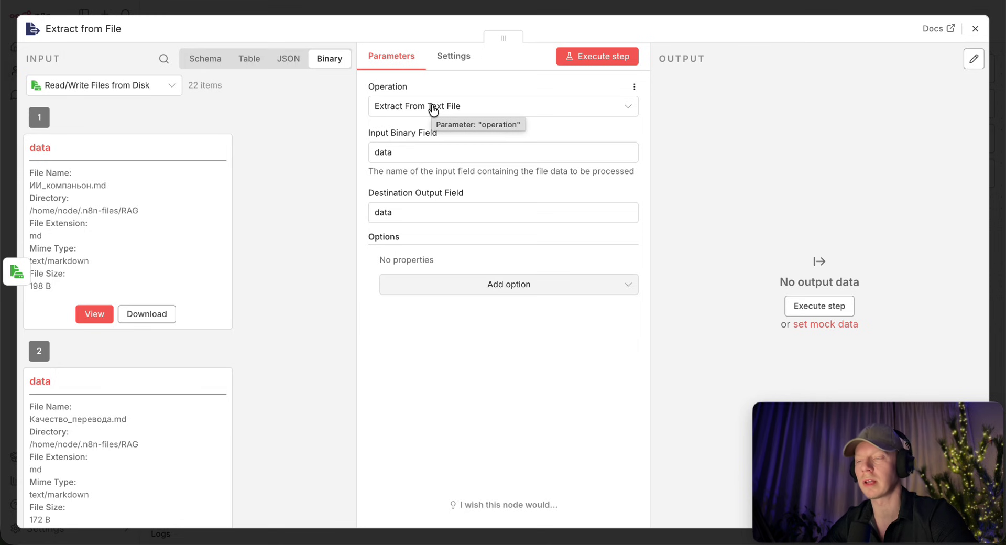
Run the extraction to get 22 text items, then sketch the note text as stacked lines.
{"action": "left_click", "coordinate": [597, 58]}
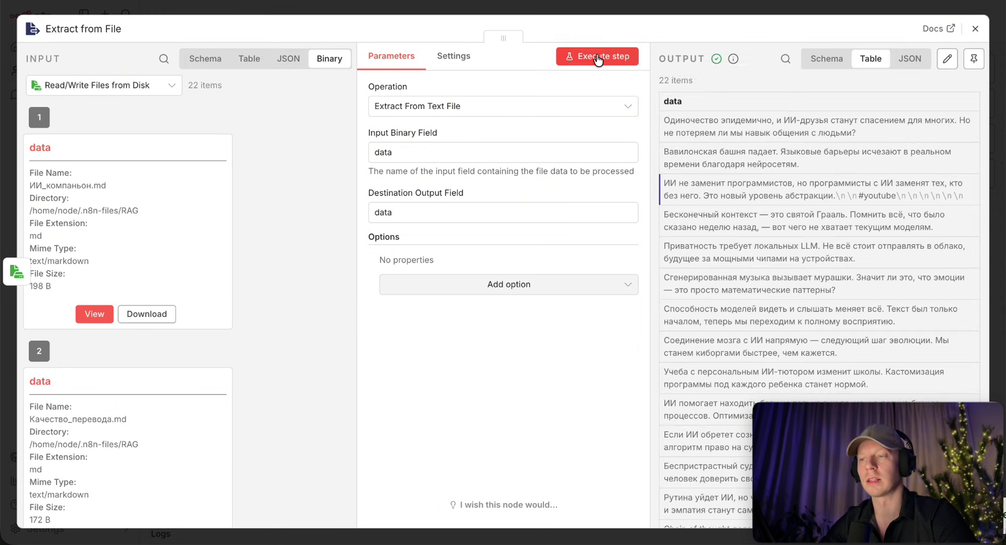
{"action": "scroll", "coordinate": [769, 250], "scroll_direction": "down", "scroll_amount": 5}
{"action": "scroll", "coordinate": [769, 250], "scroll_direction": "up", "scroll_amount": 5}
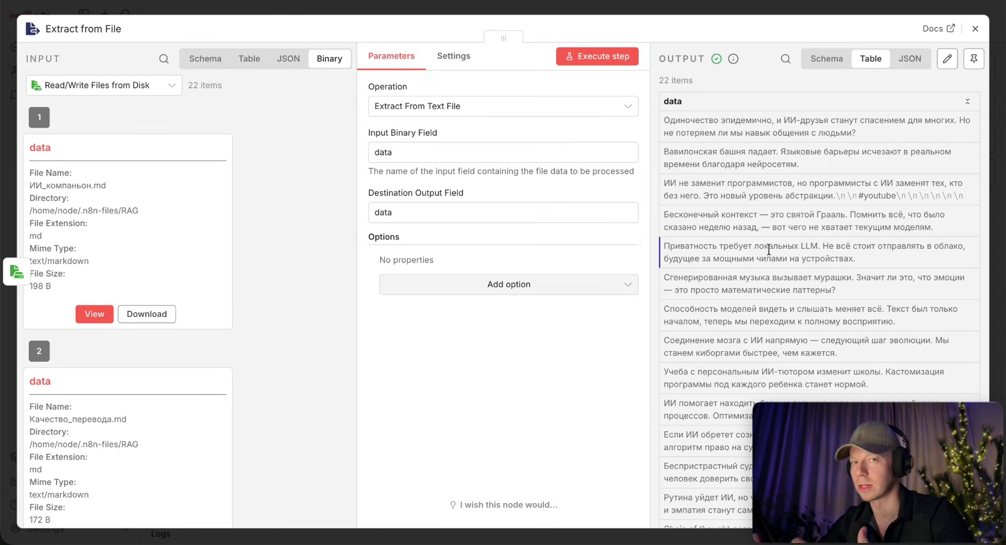
{"action": "key", "text": "Escape"}
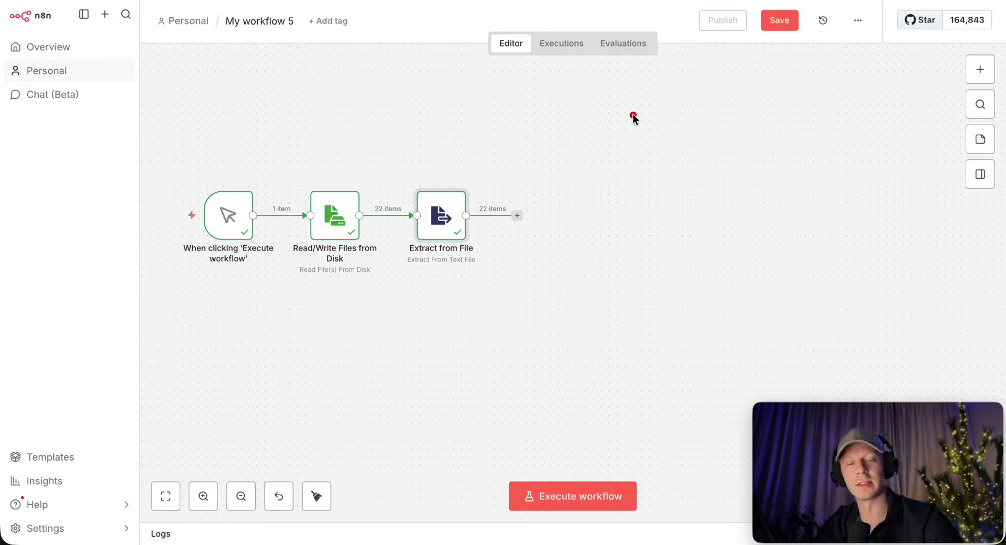
{"action": "left_click_drag", "start_coordinate": [554, 144], "coordinate": [625, 132]}
{"action": "left_click_drag", "start_coordinate": [561, 172], "coordinate": [621, 155]}
{"action": "left_click_drag", "start_coordinate": [559, 199], "coordinate": [617, 181]}
{"action": "left_click_drag", "start_coordinate": [567, 223], "coordinate": [615, 208]}
{"action": "left_click_drag", "start_coordinate": [562, 247], "coordinate": [616, 232]}
{"action": "left_click_drag", "start_coordinate": [568, 270], "coordinate": [614, 266]}
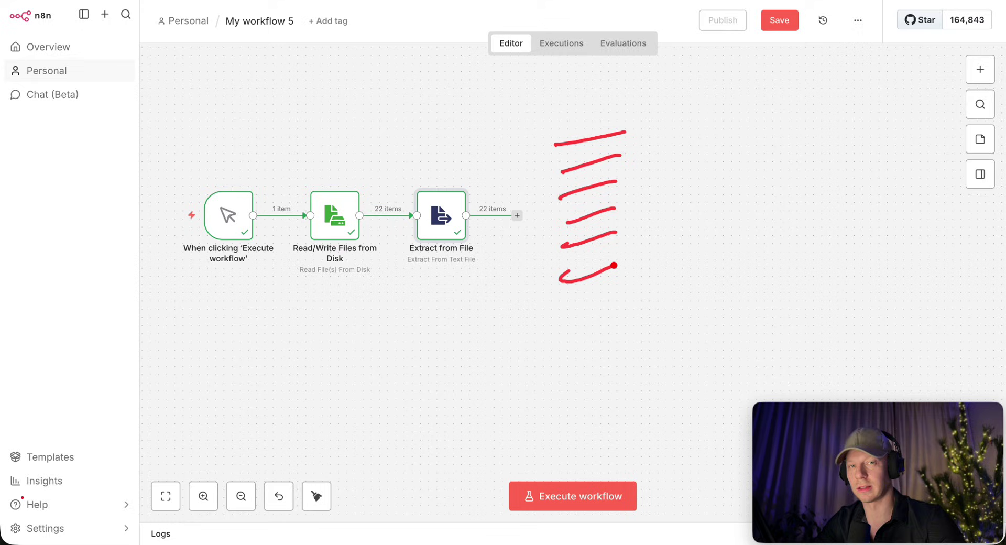
{"action": "mouse_move", "coordinate": [641, 125]}
{"action": "left_mouse_down"}
{"action": "mouse_move", "coordinate": [648, 168]}
{"action": "mouse_move", "coordinate": [633, 190]}
{"action": "left_mouse_up"}
{"action": "mouse_move", "coordinate": [636, 273]}
{"action": "left_mouse_down"}
{"action": "mouse_move", "coordinate": [649, 239]}
{"action": "mouse_move", "coordinate": [633, 215]}
{"action": "left_mouse_up"}
{"action": "left_click_drag", "start_coordinate": [666, 155], "coordinate": [718, 134]}
{"action": "left_click_drag", "start_coordinate": [672, 226], "coordinate": [715, 205]}
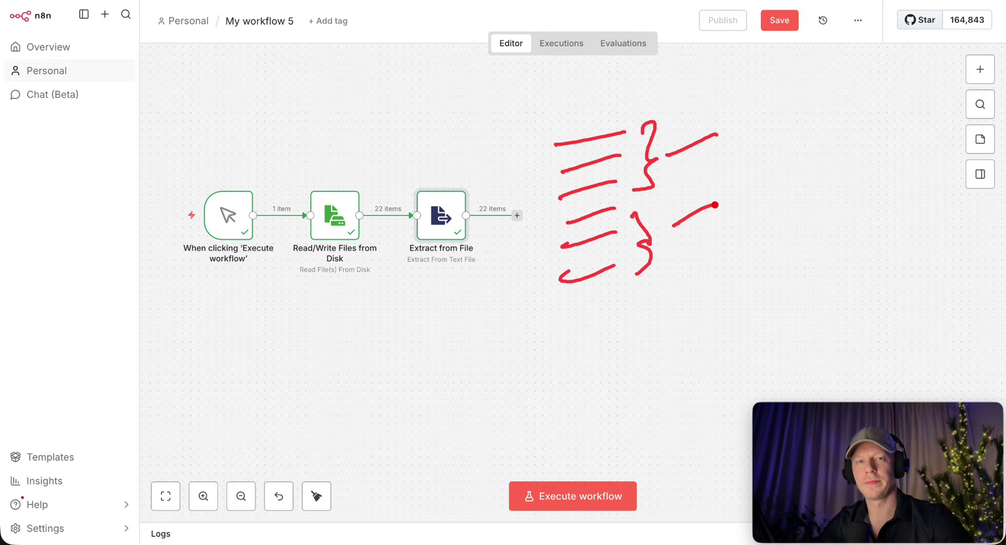
{"action": "left_click_drag", "start_coordinate": [698, 134], "coordinate": [709, 147]}
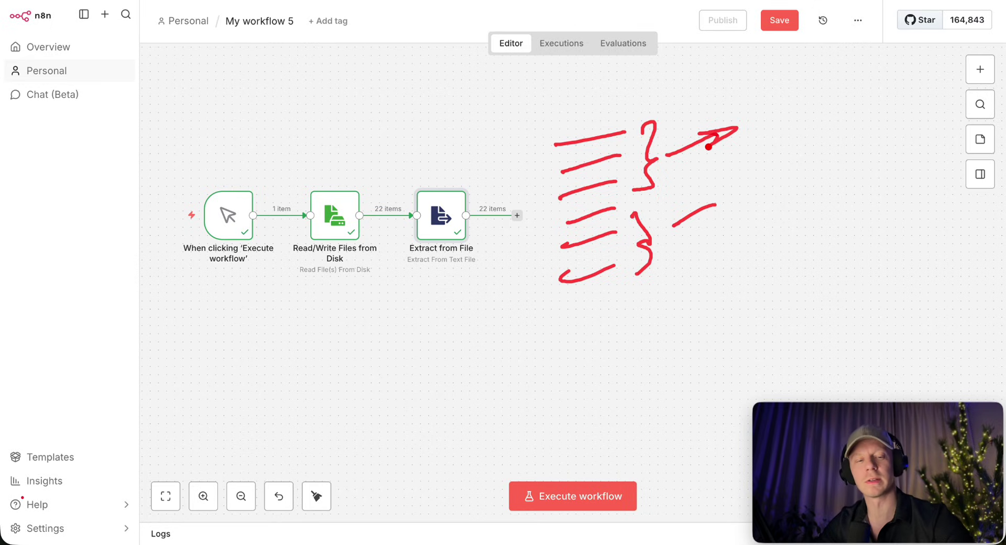
{"action": "mouse_move", "coordinate": [769, 84]}
{"action": "left_mouse_down"}
{"action": "mouse_move", "coordinate": [796, 67]}
{"action": "mouse_move", "coordinate": [827, 103]}
{"action": "left_mouse_up"}
{"action": "left_click_drag", "start_coordinate": [847, 71], "coordinate": [853, 99]}
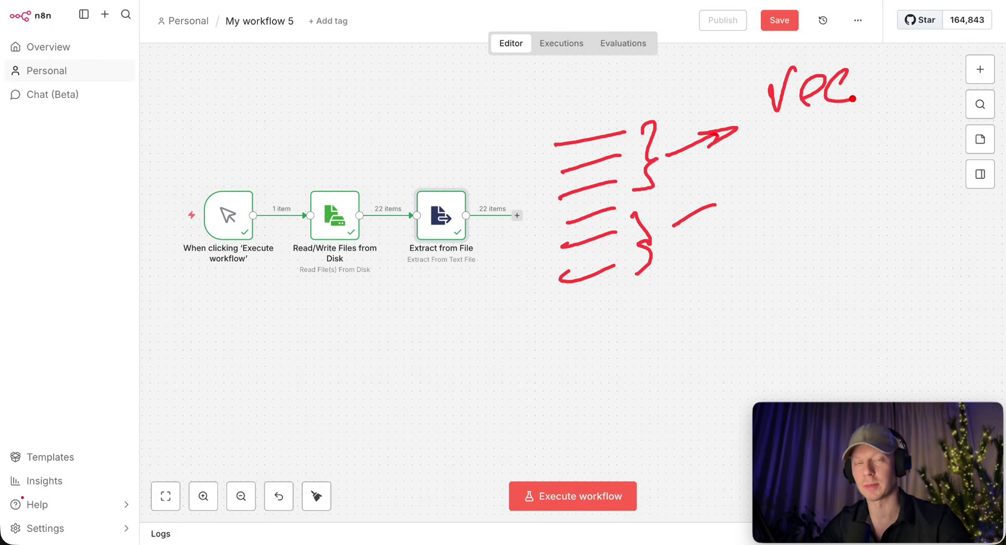
{"action": "left_click_drag", "start_coordinate": [828, 134], "coordinate": [850, 169]}
{"action": "mouse_move", "coordinate": [912, 179]}
{"action": "left_mouse_down"}
{"action": "mouse_move", "coordinate": [891, 180]}
{"action": "mouse_move", "coordinate": [873, 272]}
{"action": "left_mouse_up"}
{"action": "left_click_drag", "start_coordinate": [920, 196], "coordinate": [914, 259]}
{"action": "left_click_drag", "start_coordinate": [909, 268], "coordinate": [874, 267]}
{"action": "mouse_move", "coordinate": [875, 225]}
{"action": "left_mouse_down"}
{"action": "mouse_move", "coordinate": [920, 213]}
{"action": "mouse_move", "coordinate": [912, 242]}
{"action": "left_mouse_up"}
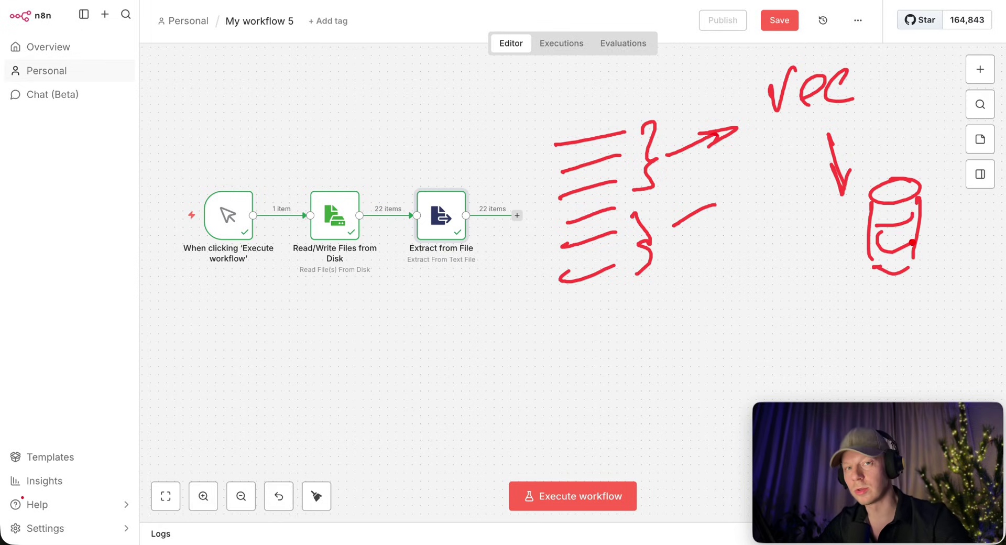
{"action": "left_click_drag", "start_coordinate": [788, 130], "coordinate": [762, 227]}
{"action": "mouse_move", "coordinate": [765, 158]}
{"action": "left_mouse_down"}
{"action": "mouse_move", "coordinate": [792, 127]}
{"action": "mouse_move", "coordinate": [791, 155]}
{"action": "left_mouse_up"}
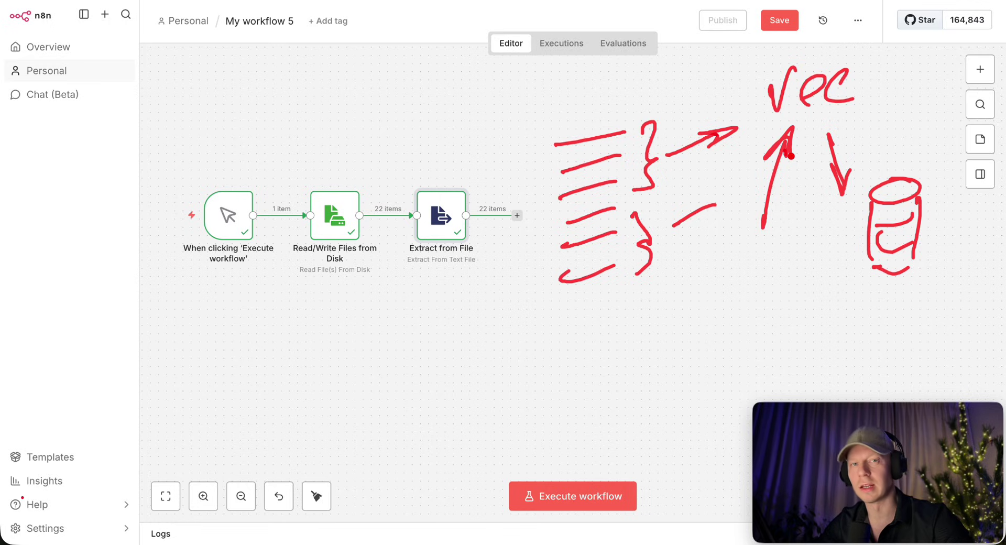
{"action": "left_click_drag", "start_coordinate": [744, 344], "coordinate": [839, 306]}
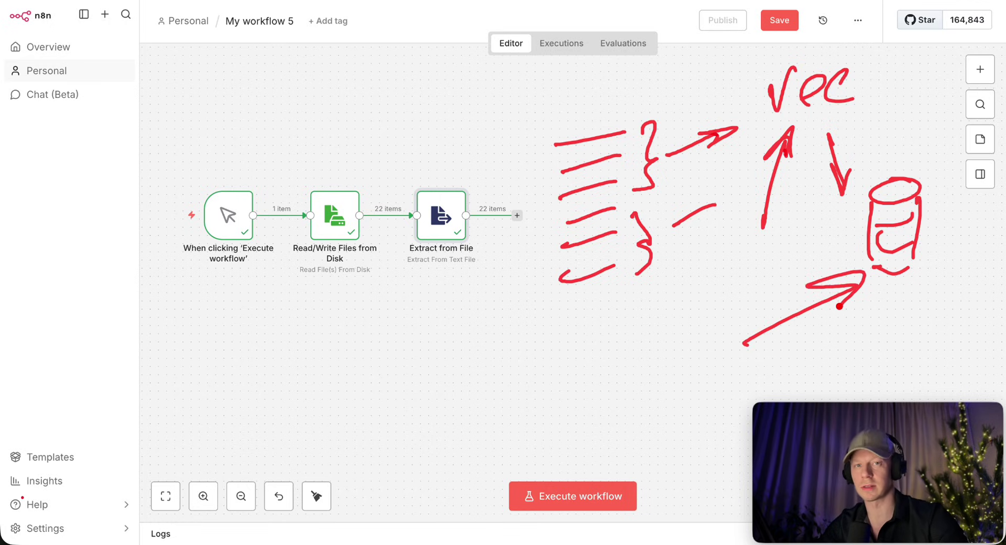
{"action": "mouse_move", "coordinate": [526, 353]}
{"action": "left_mouse_down"}
{"action": "mouse_move", "coordinate": [580, 382]}
{"action": "mouse_move", "coordinate": [602, 346]}
{"action": "mouse_move", "coordinate": [686, 347]}
{"action": "left_mouse_up"}
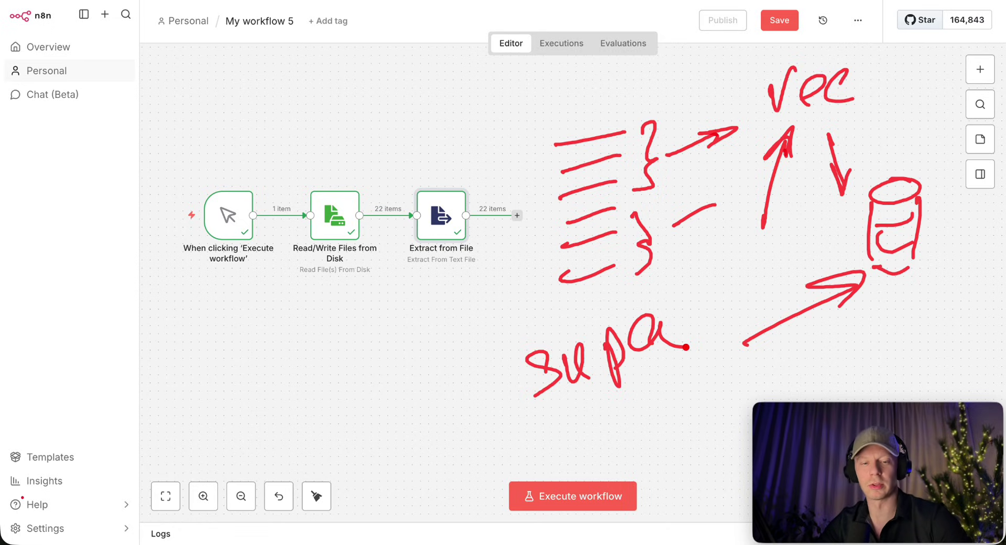
{"action": "mouse_move", "coordinate": [356, 262]}
{"action": "left_mouse_down"}
{"action": "mouse_move", "coordinate": [367, 343]}
{"action": "mouse_move", "coordinate": [377, 329]}
{"action": "left_mouse_up"}
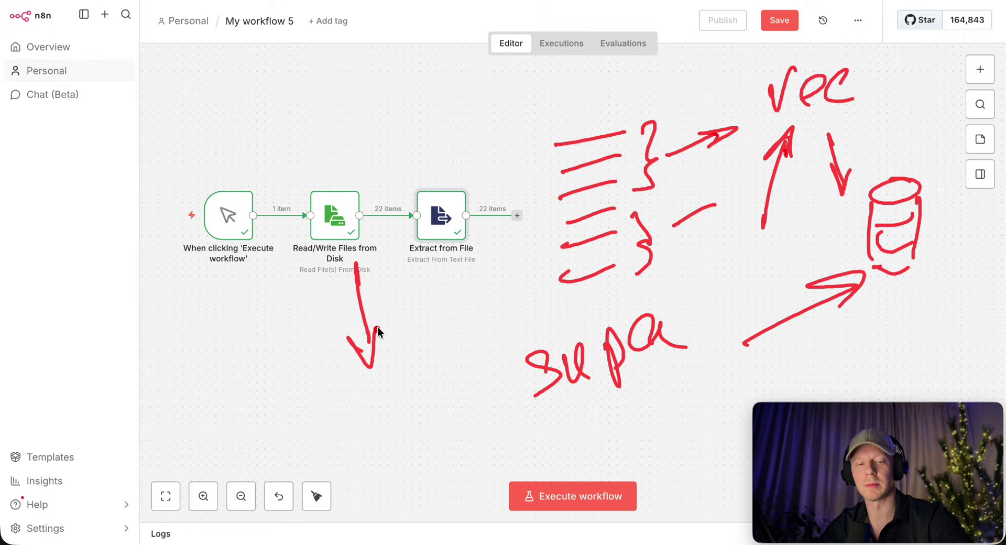
{"action": "mouse_move", "coordinate": [366, 382]}
{"action": "left_mouse_down"}
{"action": "mouse_move", "coordinate": [378, 445]}
{"action": "mouse_move", "coordinate": [402, 433]}
{"action": "mouse_move", "coordinate": [418, 384]}
{"action": "mouse_move", "coordinate": [440, 397]}
{"action": "left_mouse_up"}
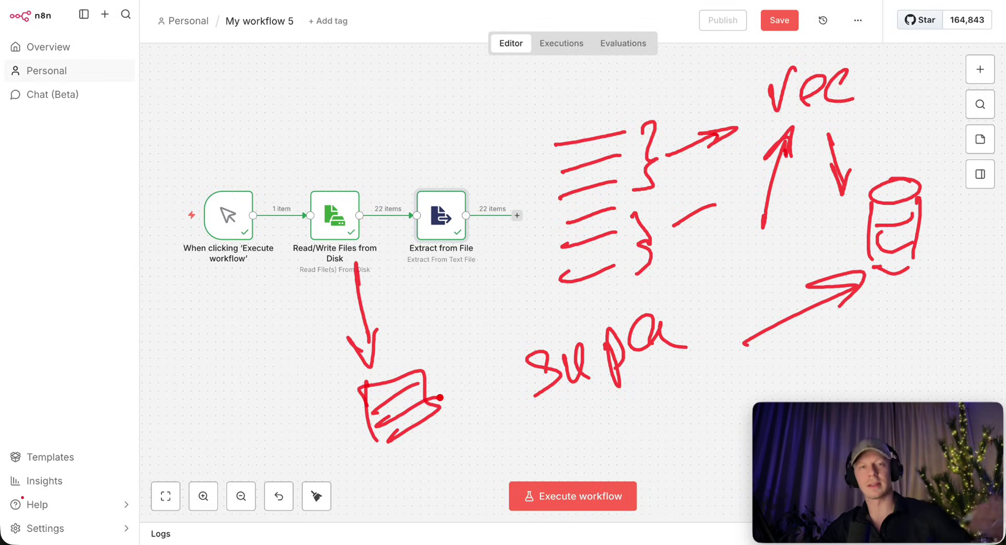
{"action": "key", "text": "Escape"}
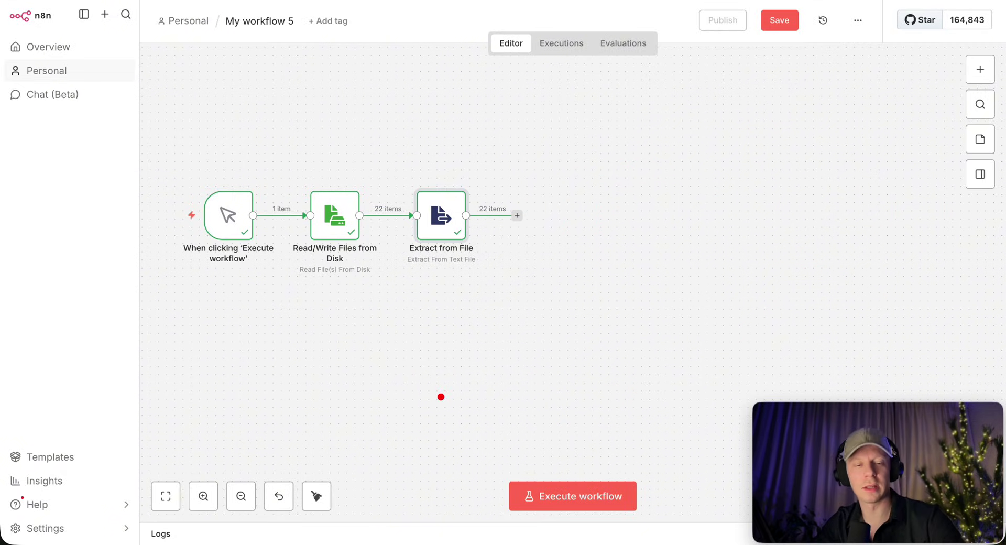
{"action": "left_click_drag", "start_coordinate": [627, 152], "coordinate": [620, 209]}
{"action": "left_click_drag", "start_coordinate": [653, 161], "coordinate": [592, 180]}
{"action": "left_click_drag", "start_coordinate": [627, 151], "coordinate": [621, 141]}
{"action": "left_click_drag", "start_coordinate": [619, 208], "coordinate": [637, 227]}
{"action": "mouse_move", "coordinate": [678, 183]}
{"action": "left_mouse_down"}
{"action": "mouse_move", "coordinate": [734, 164]}
{"action": "mouse_move", "coordinate": [719, 183]}
{"action": "left_mouse_up"}
{"action": "left_click_drag", "start_coordinate": [773, 125], "coordinate": [863, 97]}
{"action": "mouse_move", "coordinate": [775, 140]}
{"action": "left_mouse_down"}
{"action": "mouse_move", "coordinate": [836, 116]}
{"action": "mouse_move", "coordinate": [776, 143]}
{"action": "left_mouse_up"}
{"action": "mouse_move", "coordinate": [817, 161]}
{"action": "left_mouse_down"}
{"action": "mouse_move", "coordinate": [797, 218]}
{"action": "mouse_move", "coordinate": [818, 161]}
{"action": "left_mouse_up"}
{"action": "mouse_move", "coordinate": [757, 269]}
{"action": "left_mouse_down"}
{"action": "mouse_move", "coordinate": [775, 258]}
{"action": "mouse_move", "coordinate": [833, 272]}
{"action": "left_mouse_up"}
{"action": "left_click_drag", "start_coordinate": [842, 230], "coordinate": [842, 275]}
{"action": "left_click_drag", "start_coordinate": [822, 269], "coordinate": [868, 247]}
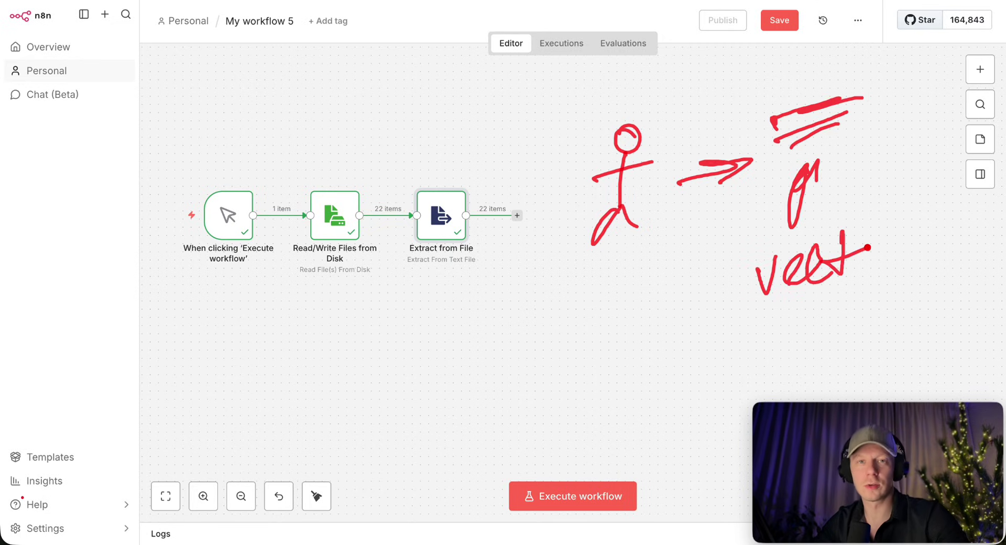
{"action": "left_click_drag", "start_coordinate": [635, 371], "coordinate": [731, 304]}
{"action": "left_click_drag", "start_coordinate": [684, 313], "coordinate": [714, 322]}
{"action": "mouse_move", "coordinate": [640, 361]}
{"action": "left_mouse_down"}
{"action": "mouse_move", "coordinate": [609, 402]}
{"action": "mouse_move", "coordinate": [663, 378]}
{"action": "left_mouse_up"}
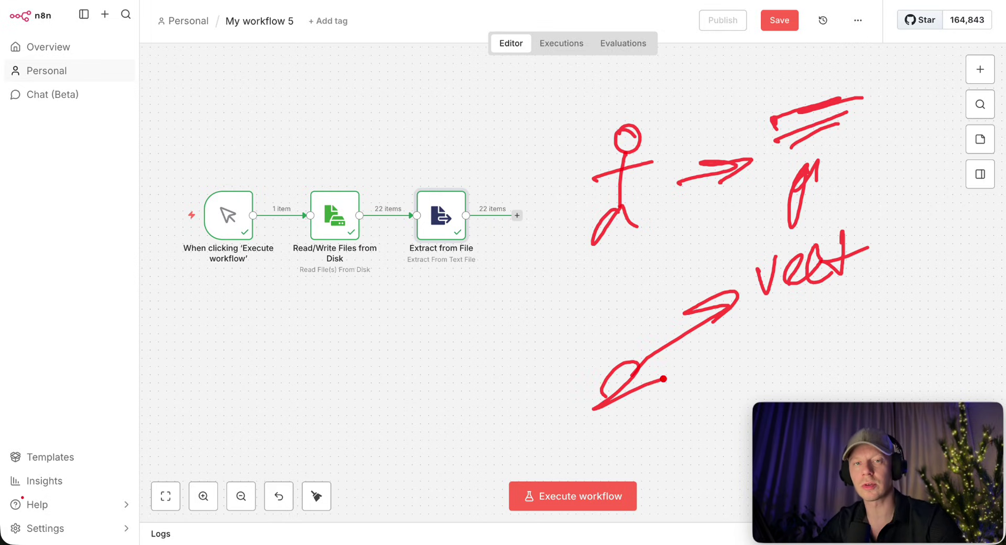
{"action": "mouse_move", "coordinate": [500, 370]}
{"action": "left_mouse_down"}
{"action": "mouse_move", "coordinate": [546, 344]}
{"action": "mouse_move", "coordinate": [490, 388]}
{"action": "left_mouse_up"}
{"action": "left_click_drag", "start_coordinate": [492, 398], "coordinate": [510, 451]}
{"action": "left_click_drag", "start_coordinate": [541, 371], "coordinate": [563, 429]}
{"action": "left_click_drag", "start_coordinate": [522, 470], "coordinate": [564, 447]}
{"action": "left_click_drag", "start_coordinate": [742, 310], "coordinate": [888, 279]}
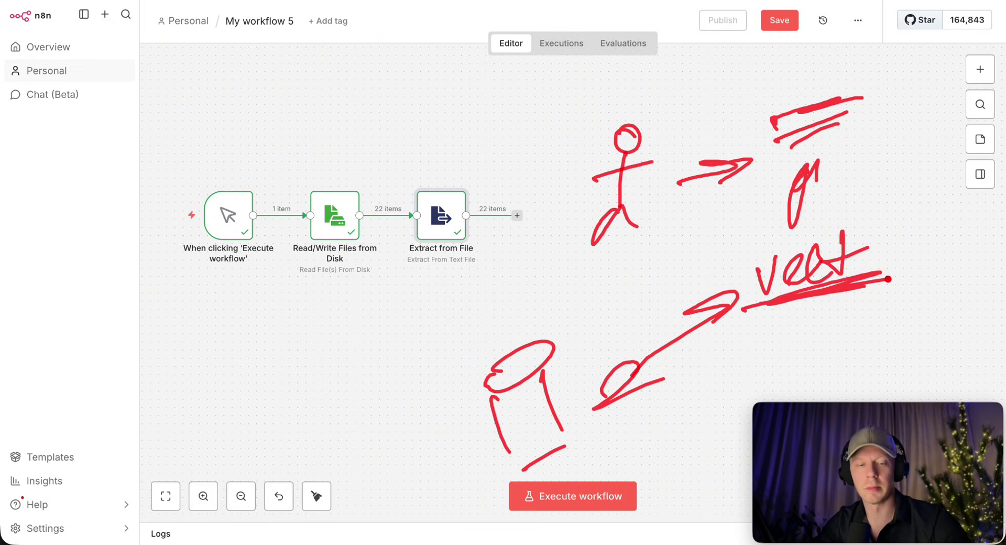
{"action": "left_click_drag", "start_coordinate": [582, 309], "coordinate": [588, 324]}
{"action": "mouse_move", "coordinate": [591, 301]}
{"action": "left_mouse_down"}
{"action": "mouse_move", "coordinate": [591, 342]}
{"action": "mouse_move", "coordinate": [617, 320]}
{"action": "left_mouse_up"}
{"action": "left_click_drag", "start_coordinate": [642, 281], "coordinate": [628, 305]}
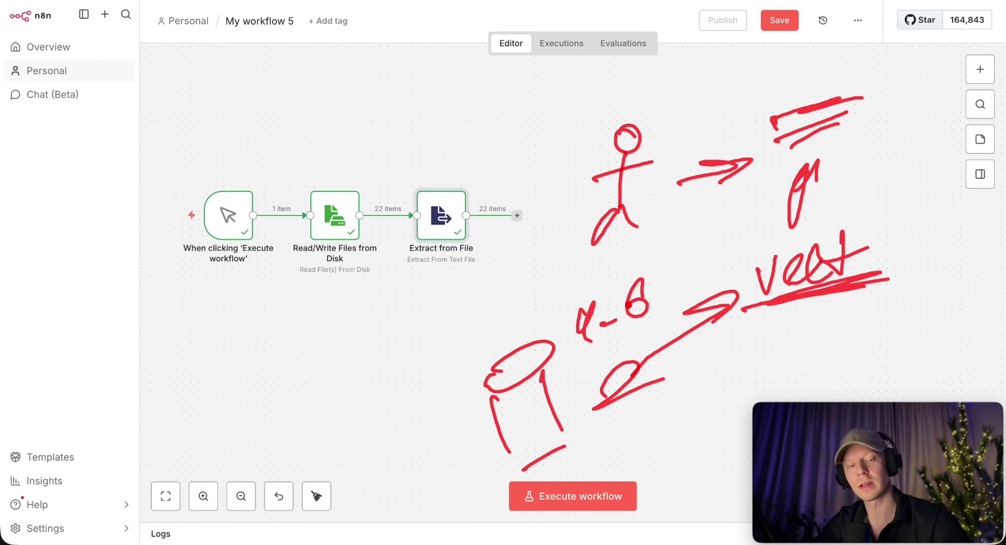
{"action": "mouse_move", "coordinate": [659, 295]}
{"action": "left_mouse_down"}
{"action": "mouse_move", "coordinate": [722, 253]}
{"action": "mouse_move", "coordinate": [679, 297]}
{"action": "left_mouse_up"}
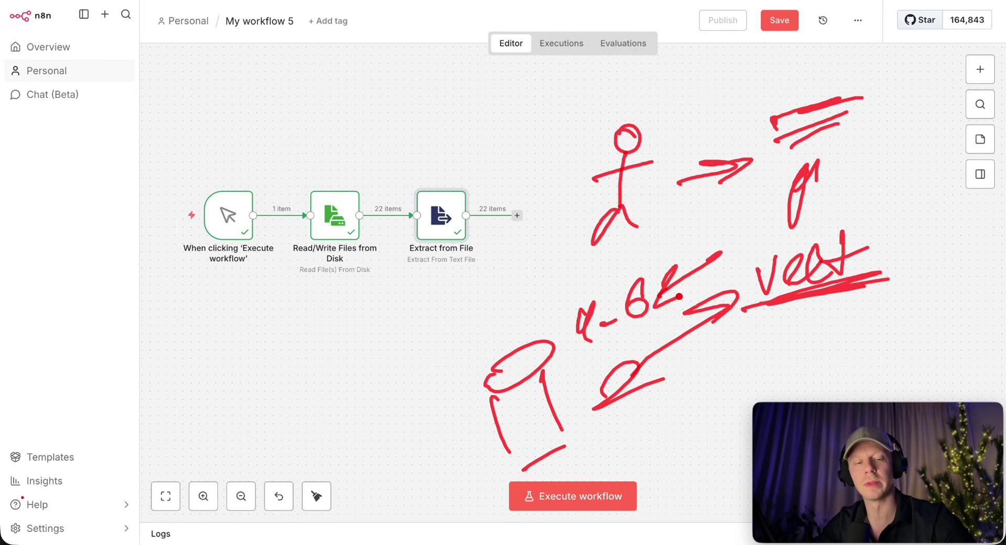
{"action": "mouse_move", "coordinate": [738, 324]}
{"action": "left_mouse_down"}
{"action": "mouse_move", "coordinate": [804, 298]}
{"action": "mouse_move", "coordinate": [796, 302]}
{"action": "left_mouse_up"}
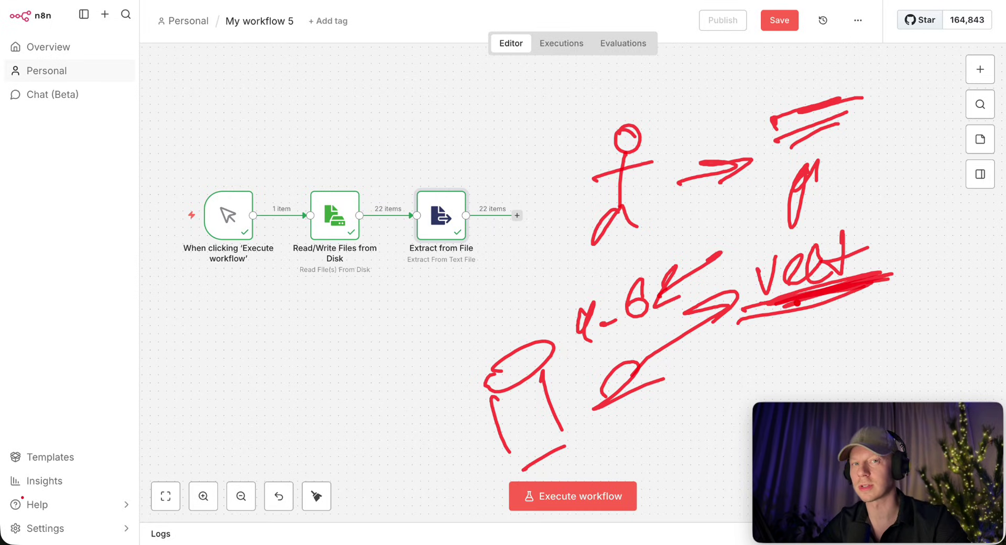
{"action": "left_click_drag", "start_coordinate": [557, 320], "coordinate": [367, 378]}
{"action": "left_click_drag", "start_coordinate": [427, 325], "coordinate": [417, 376]}
{"action": "mouse_move", "coordinate": [214, 356]}
{"action": "left_mouse_down"}
{"action": "mouse_move", "coordinate": [246, 367]}
{"action": "mouse_move", "coordinate": [288, 325]}
{"action": "mouse_move", "coordinate": [326, 325]}
{"action": "mouse_move", "coordinate": [336, 356]}
{"action": "mouse_move", "coordinate": [397, 316]}
{"action": "left_mouse_up"}
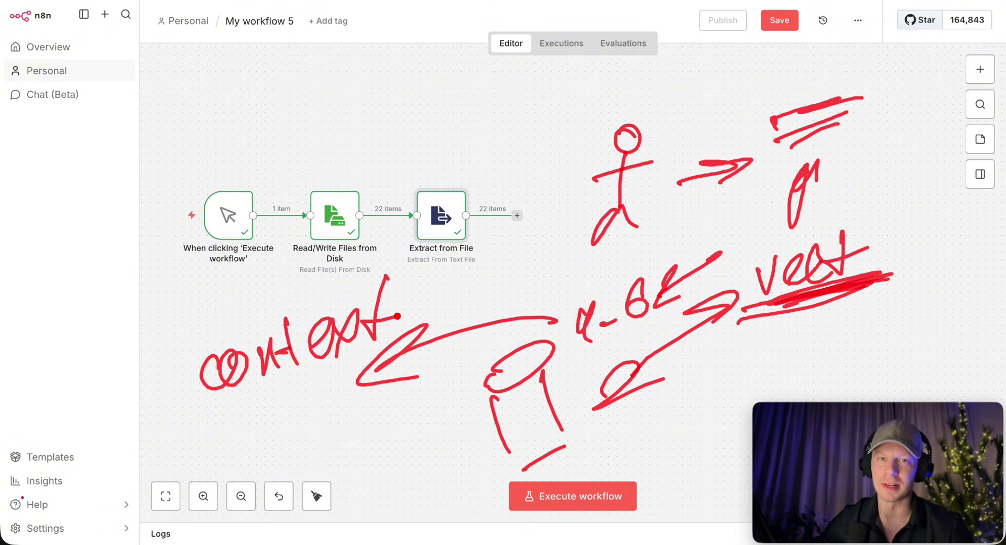
{"action": "mouse_move", "coordinate": [401, 447]}
{"action": "left_mouse_down"}
{"action": "mouse_move", "coordinate": [487, 422]}
{"action": "mouse_move", "coordinate": [466, 428]}
{"action": "left_mouse_up"}
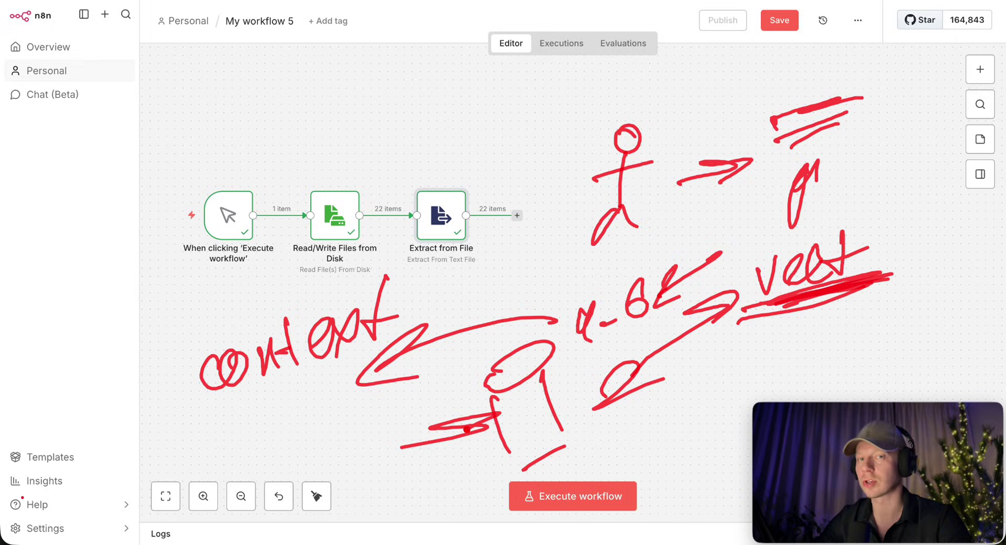
Clear the annotations, nudge the Extract from File node, and briefly check its settings.
{"action": "key", "text": "Escape"}
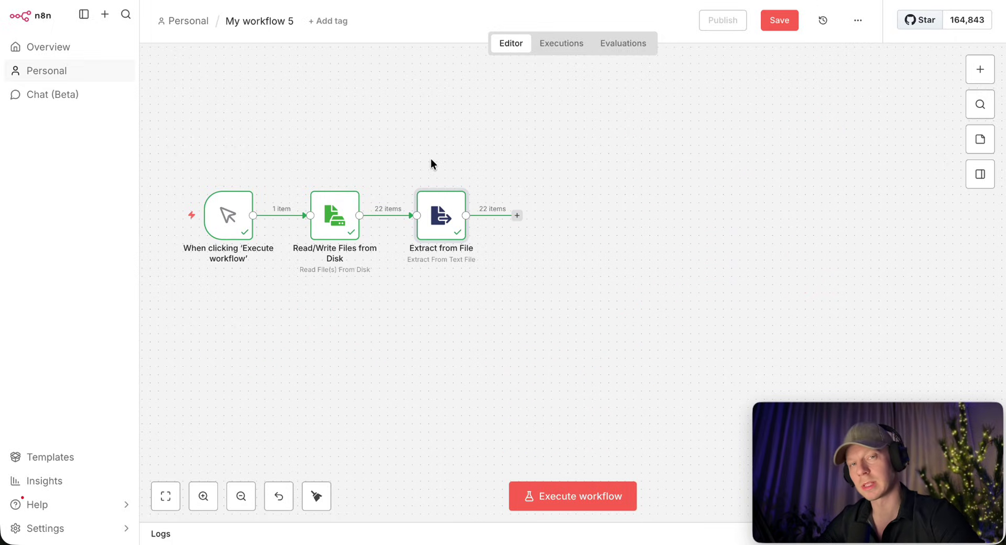
{"action": "left_click_drag", "start_coordinate": [435, 215], "coordinate": [436, 222]}
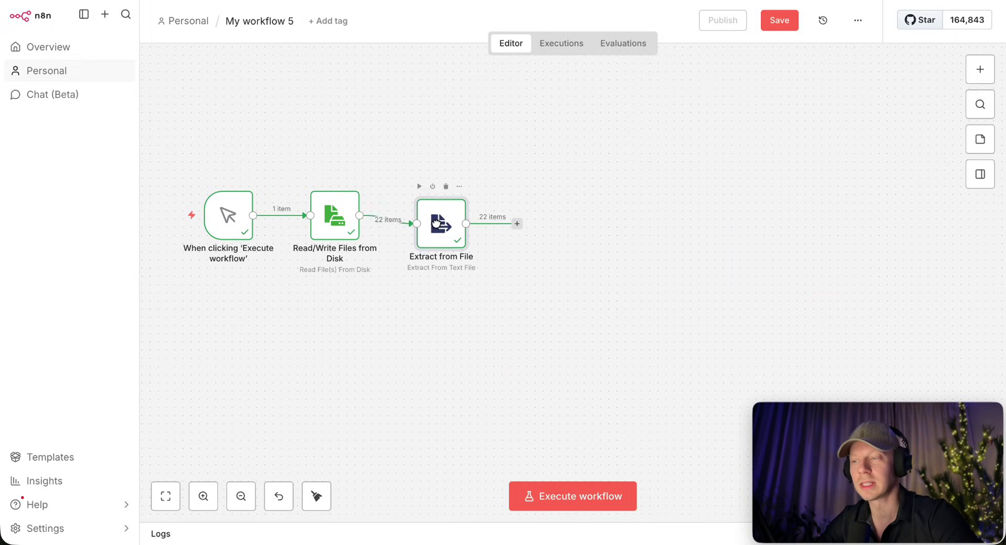
{"action": "double_click", "coordinate": [435, 223]}
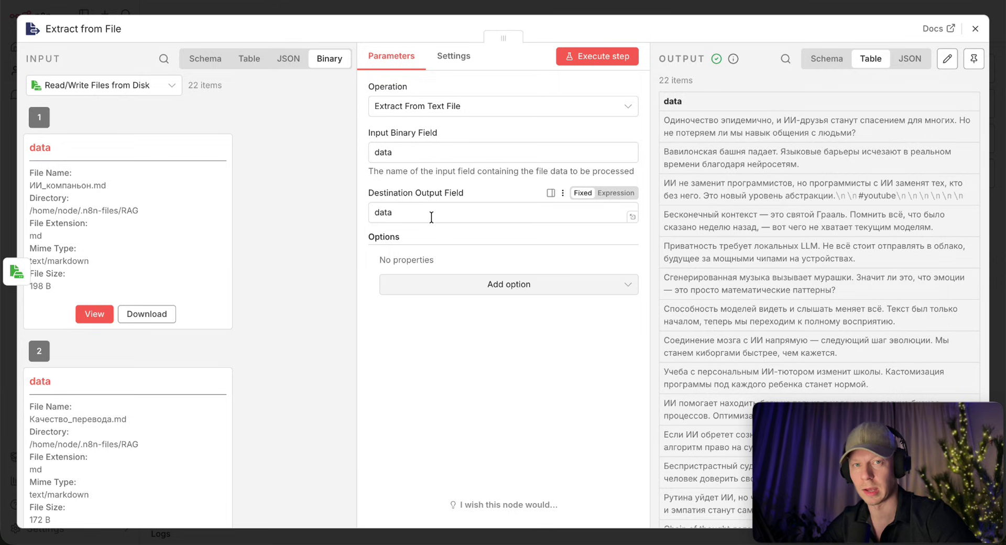
{"action": "key", "text": "Escape"}
Add a Supabase Vector Store node with the Add documents to vector store action.
{"action": "left_click", "coordinate": [517, 216]}
{"action": "type", "text": "supa"}
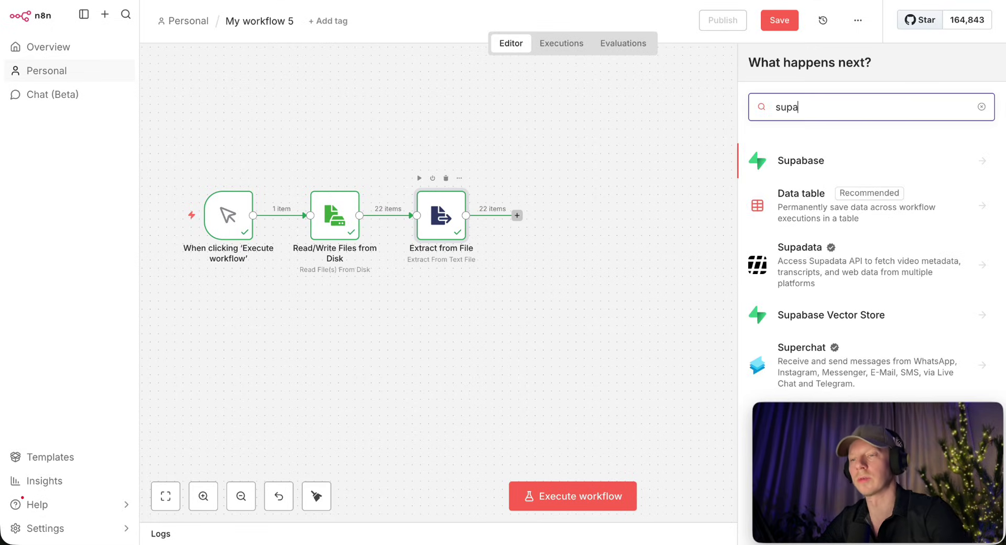
{"action": "left_click", "coordinate": [812, 159]}
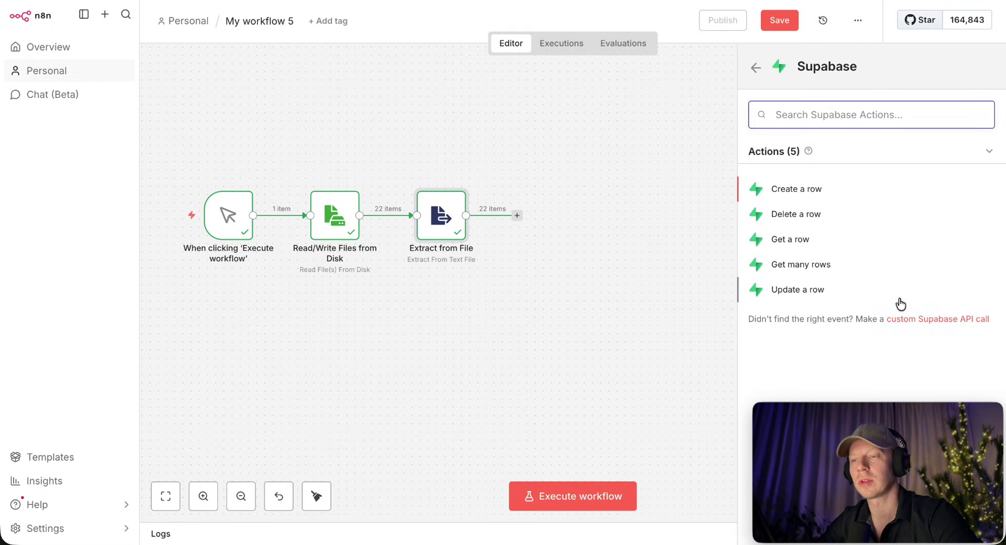
{"action": "left_click", "coordinate": [517, 216]}
{"action": "type", "text": "supa"}
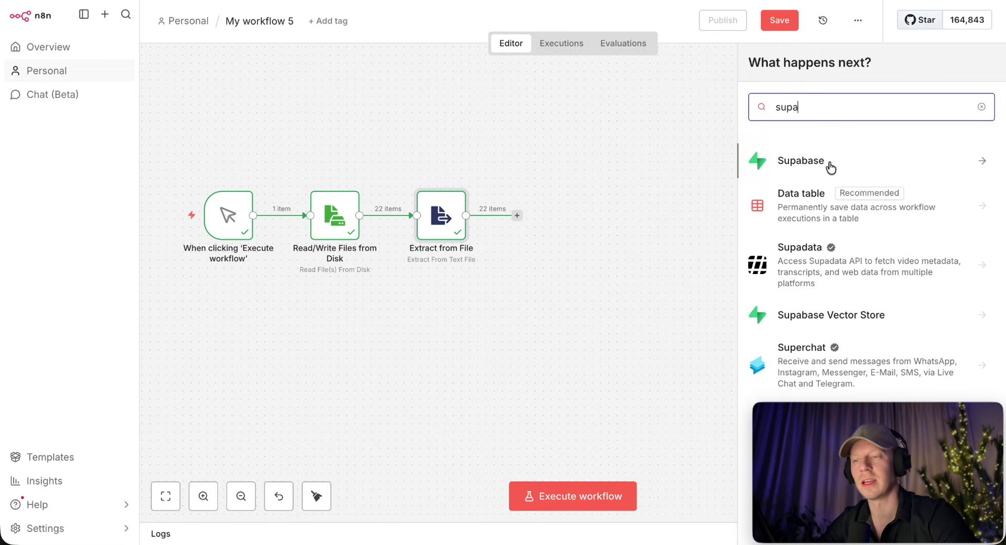
{"action": "left_click", "coordinate": [844, 318]}
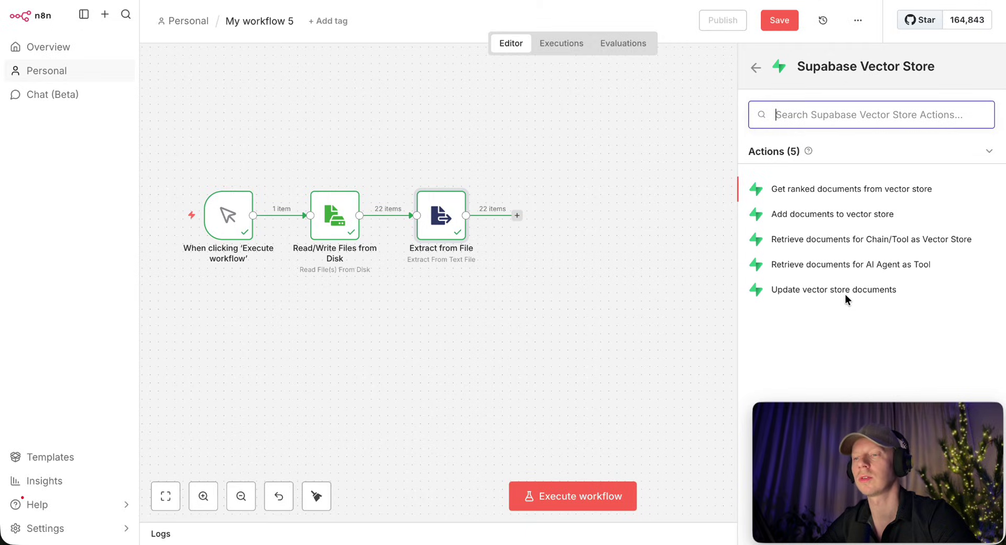
{"action": "left_click", "coordinate": [871, 216]}
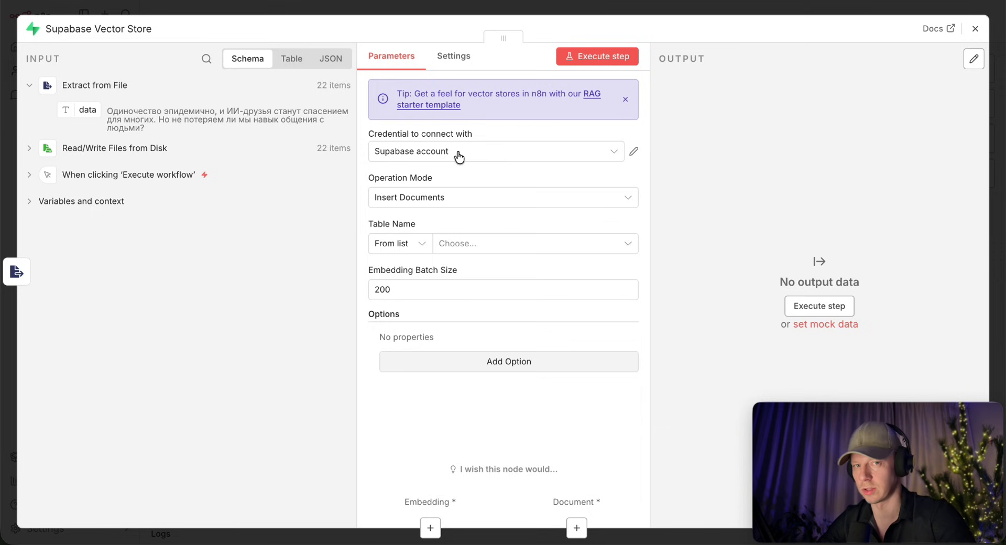
{"action": "key", "text": "ctrl+Up"}
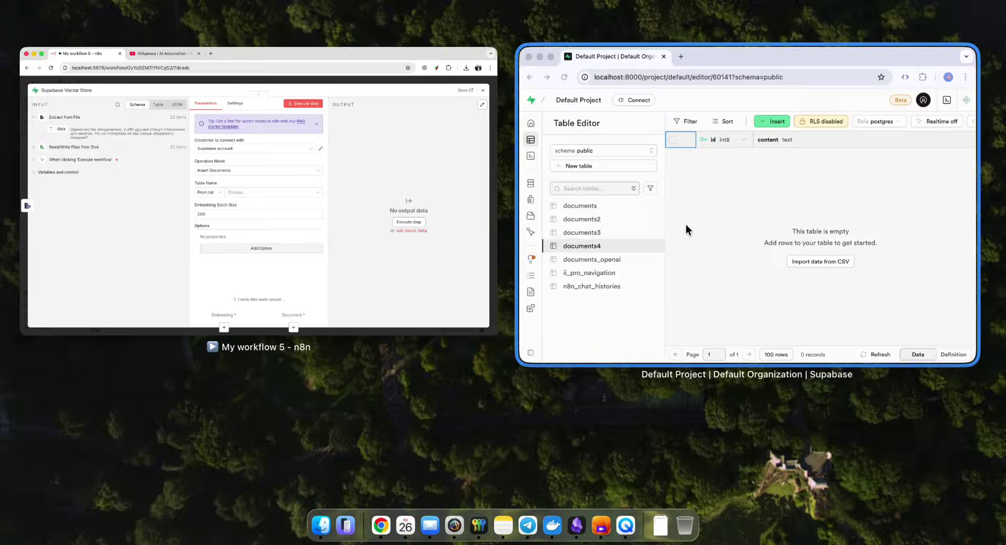
{"action": "left_click", "coordinate": [685, 231]}
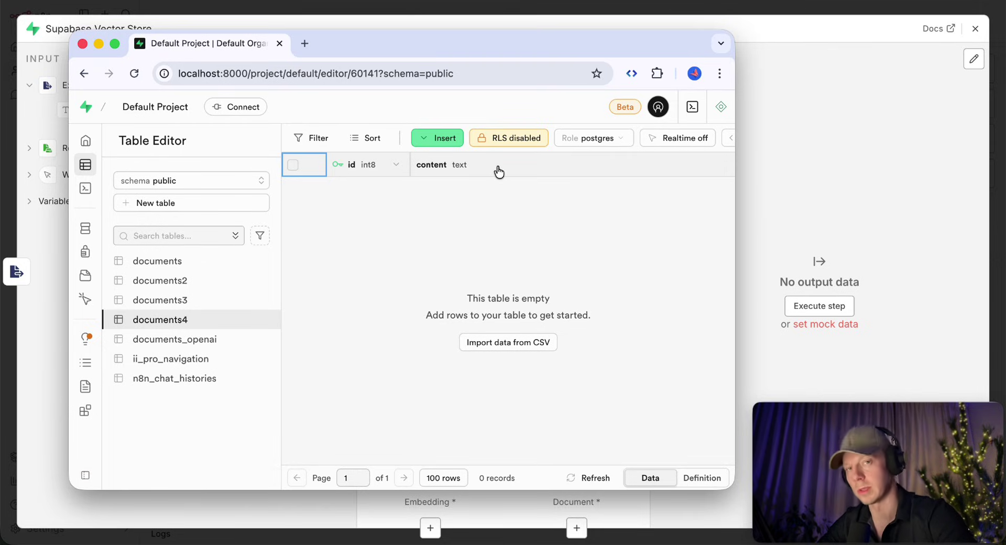
{"action": "scroll", "coordinate": [499, 172], "scroll_direction": "right", "scroll_amount": 5}
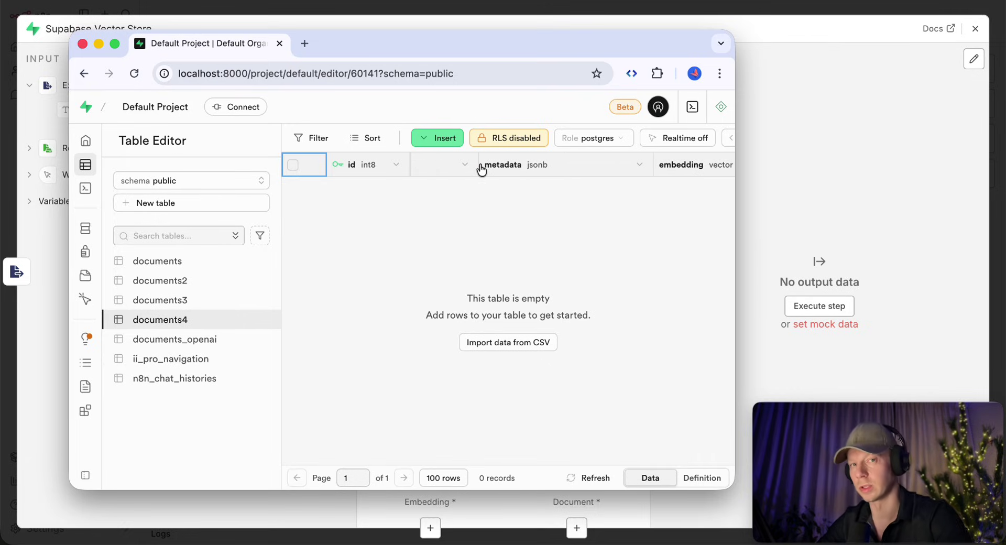
{"action": "scroll", "coordinate": [481, 170], "scroll_direction": "right", "scroll_amount": 3}
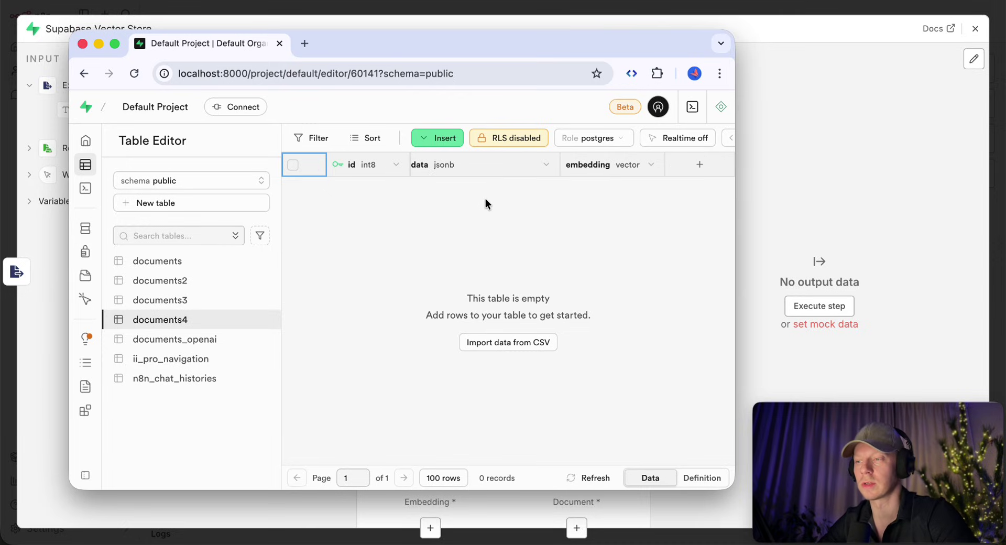
{"action": "key", "text": "super+Tab"}
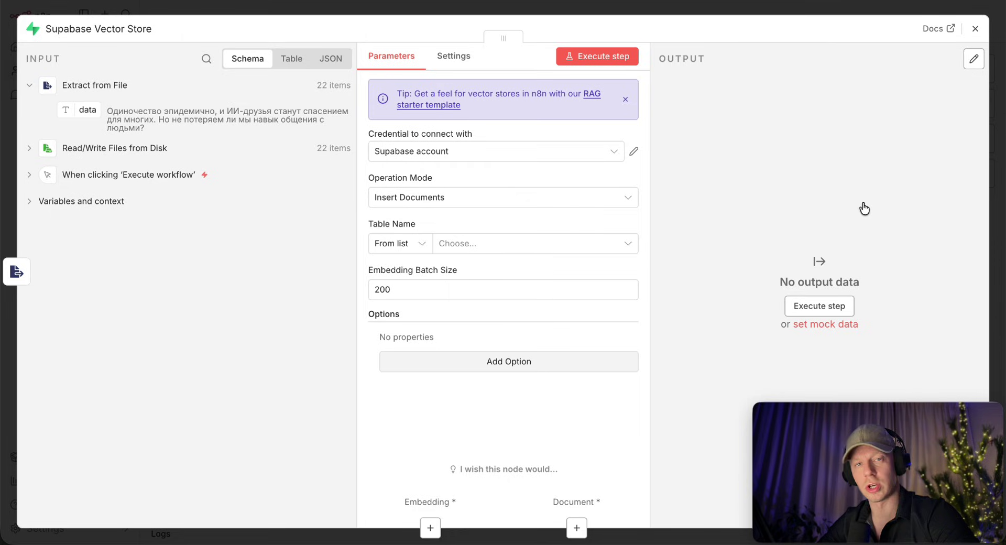
Set the vector store table to documents4 and add Query Name match_documents4.
{"action": "left_click", "coordinate": [512, 251]}
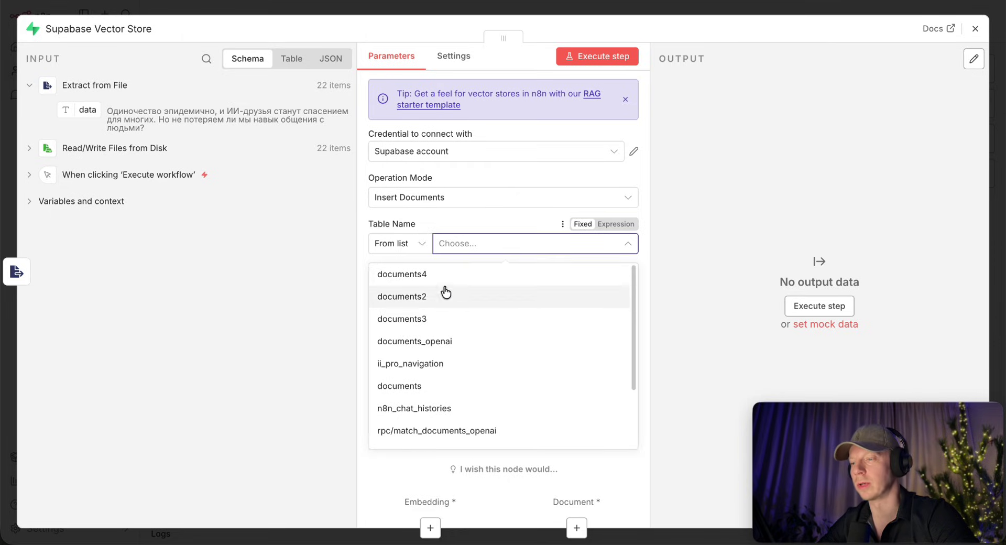
{"action": "left_click", "coordinate": [426, 273]}
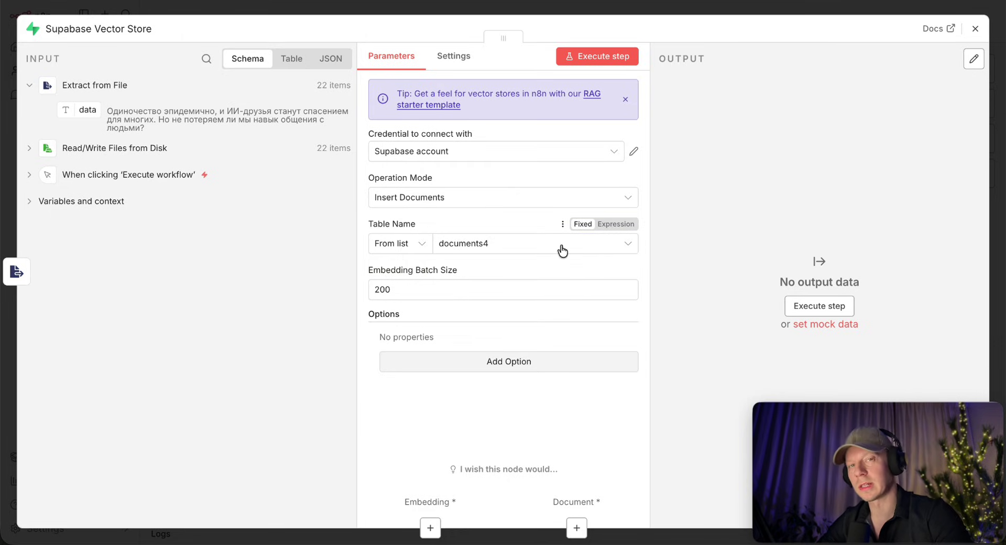
{"action": "left_click", "coordinate": [516, 362]}
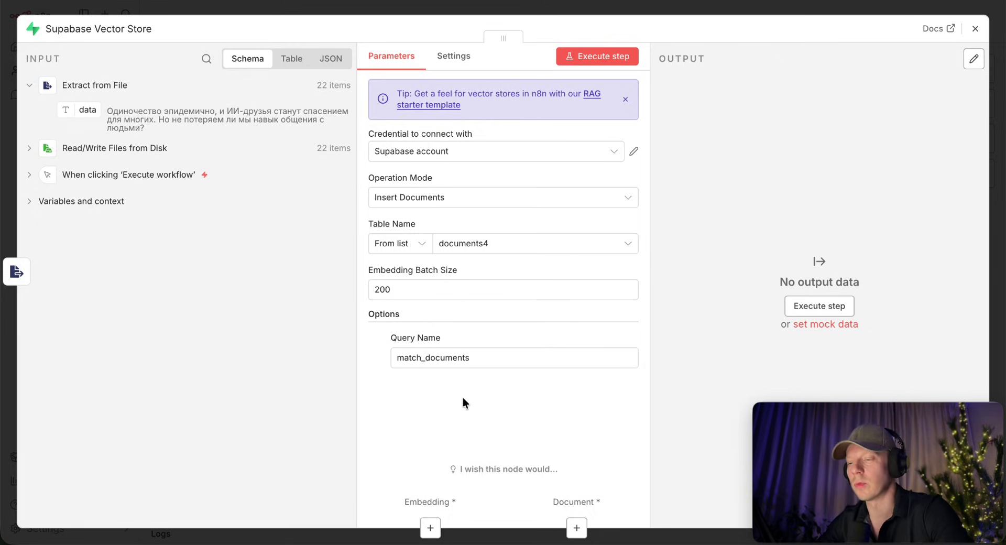
{"action": "left_click", "coordinate": [498, 357]}
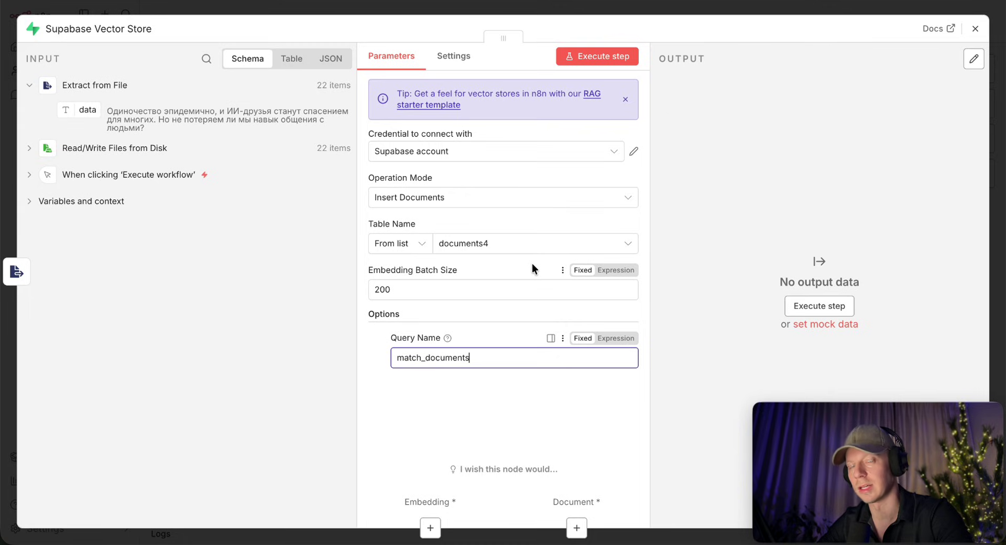
{"action": "type", "text": "4"}
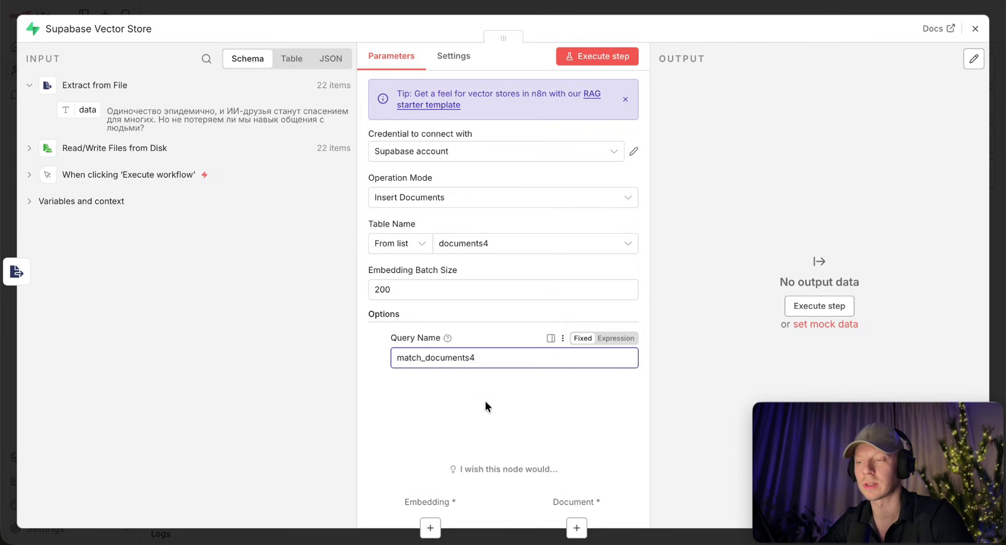
{"action": "left_click", "coordinate": [485, 406]}
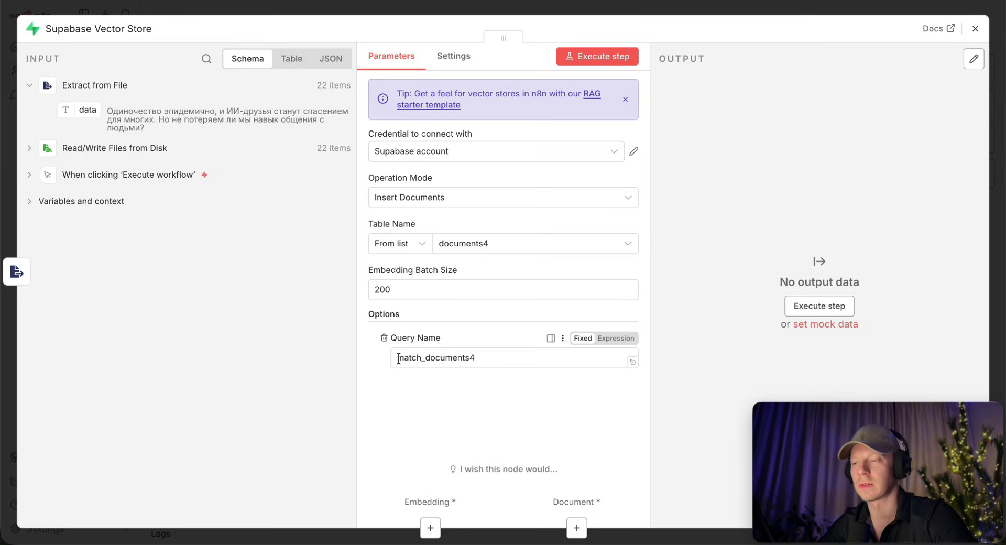
{"action": "key", "text": "Escape"}
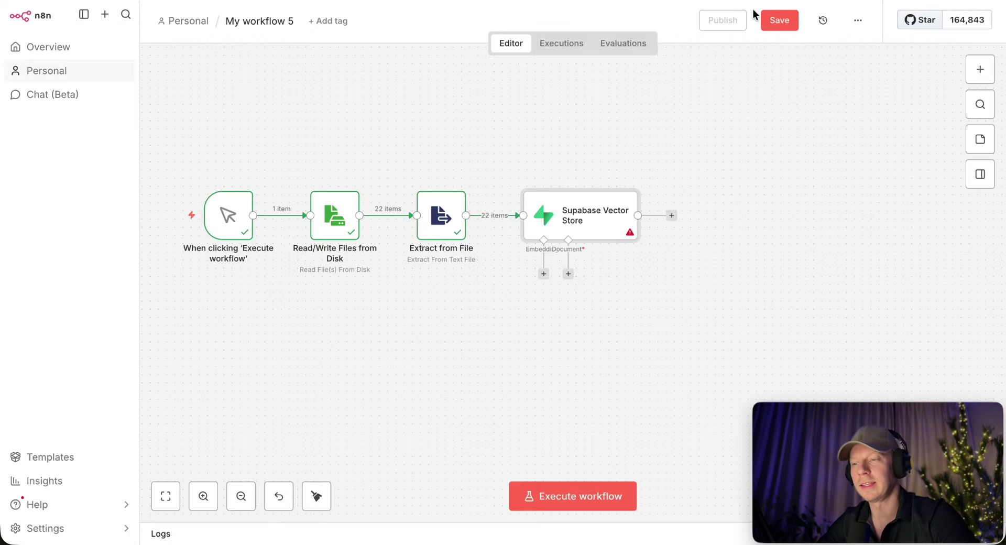
Attach an Embeddings OpenAI node using text-embedding-3-small to the Supabase Vector Store.
{"action": "left_click", "coordinate": [543, 274]}
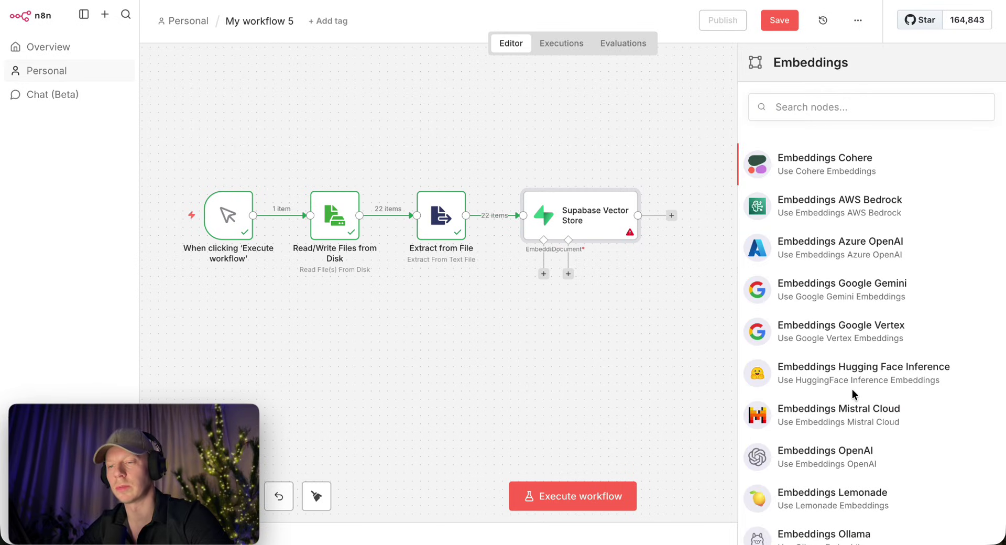
{"action": "left_click", "coordinate": [812, 463]}
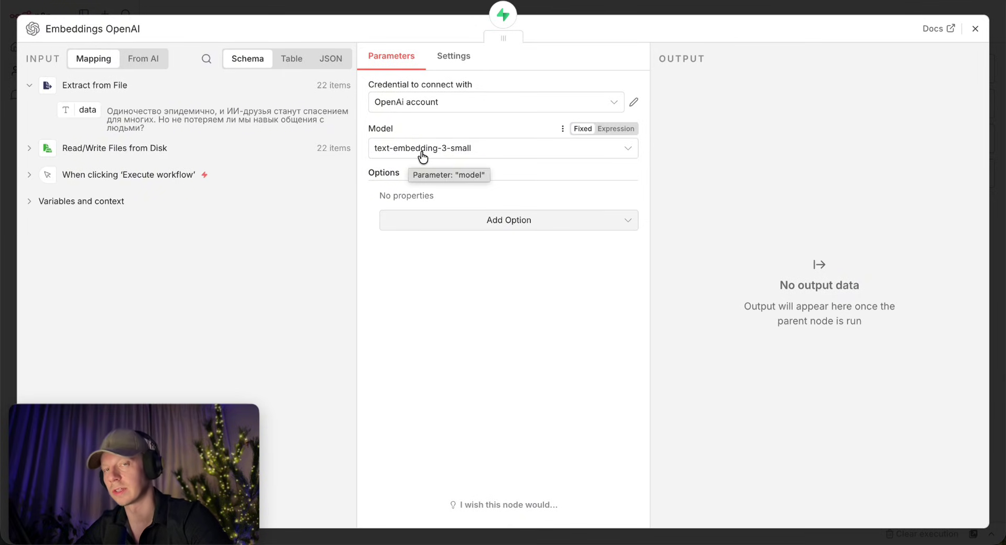
{"action": "left_click", "coordinate": [728, 11]}
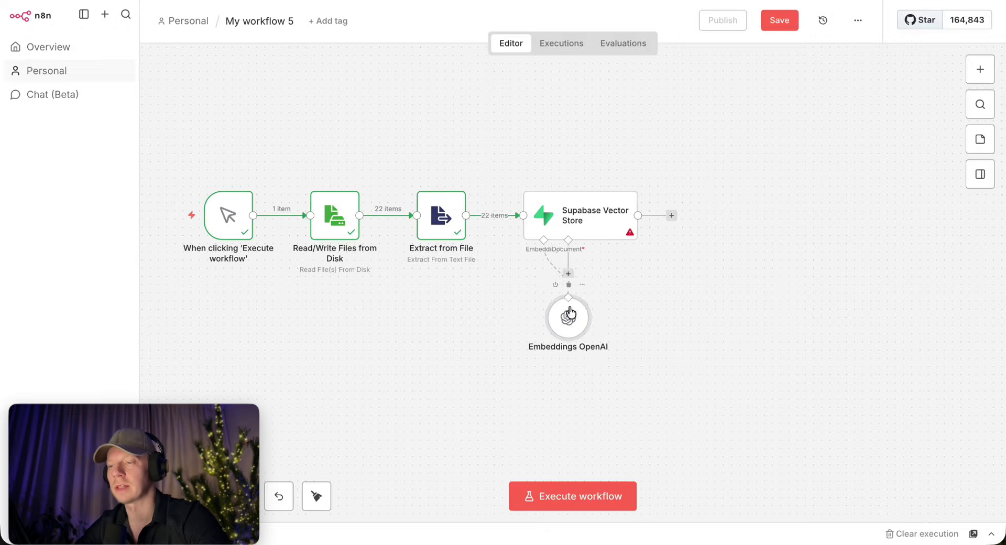
Connect a Default Data Loader (JSON, Load All Input Data, Simple splitting) as the document source.
{"action": "scroll", "coordinate": [580, 291], "scroll_direction": "up", "scroll_amount": 5}
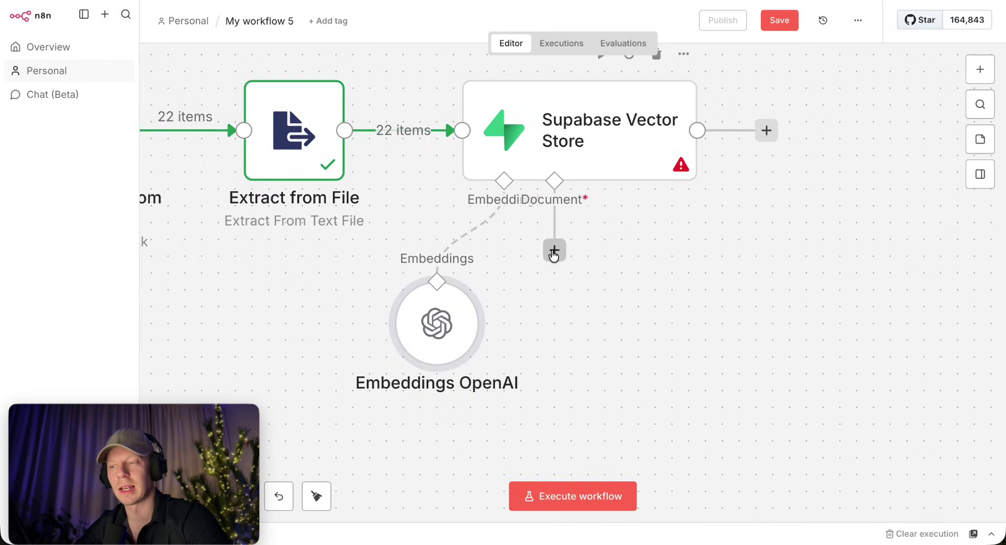
{"action": "left_click", "coordinate": [554, 251]}
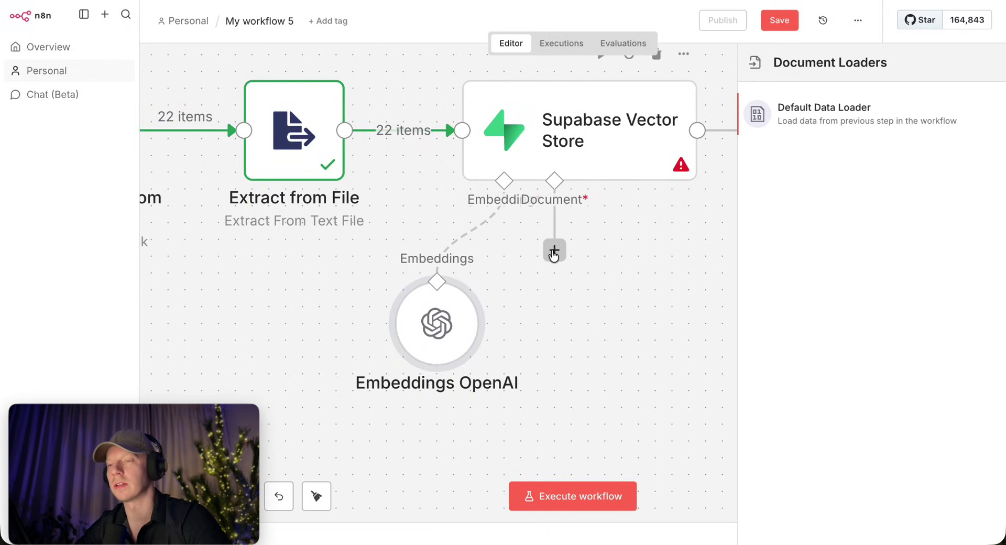
{"action": "left_click", "coordinate": [853, 117]}
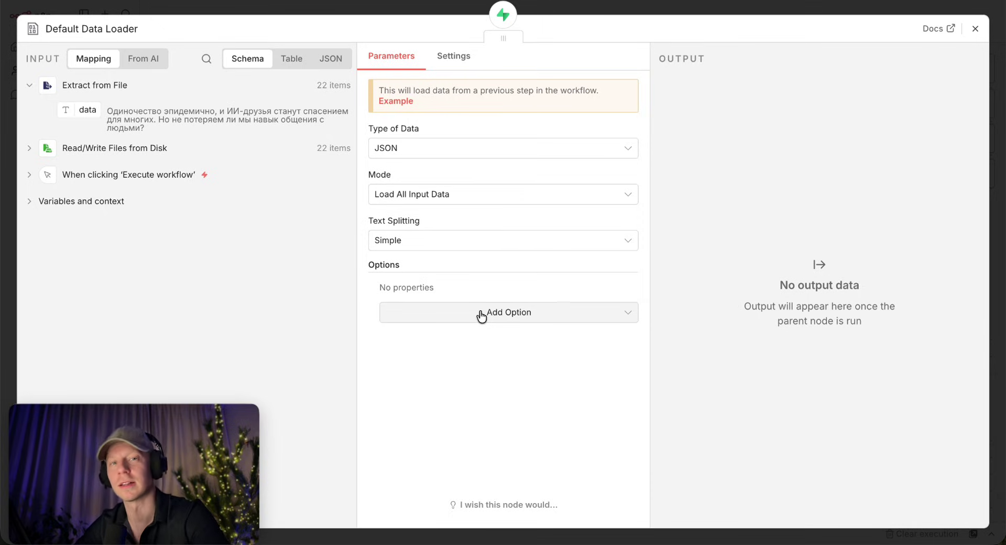
Add a Metadata option to the loader with a property named file_name.
{"action": "left_click", "coordinate": [477, 314]}
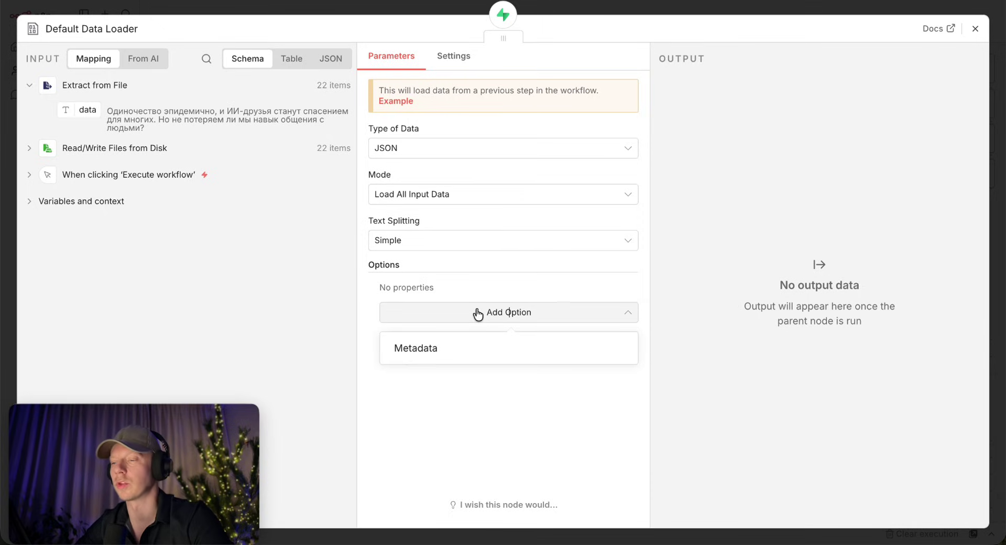
{"action": "left_click", "coordinate": [429, 350]}
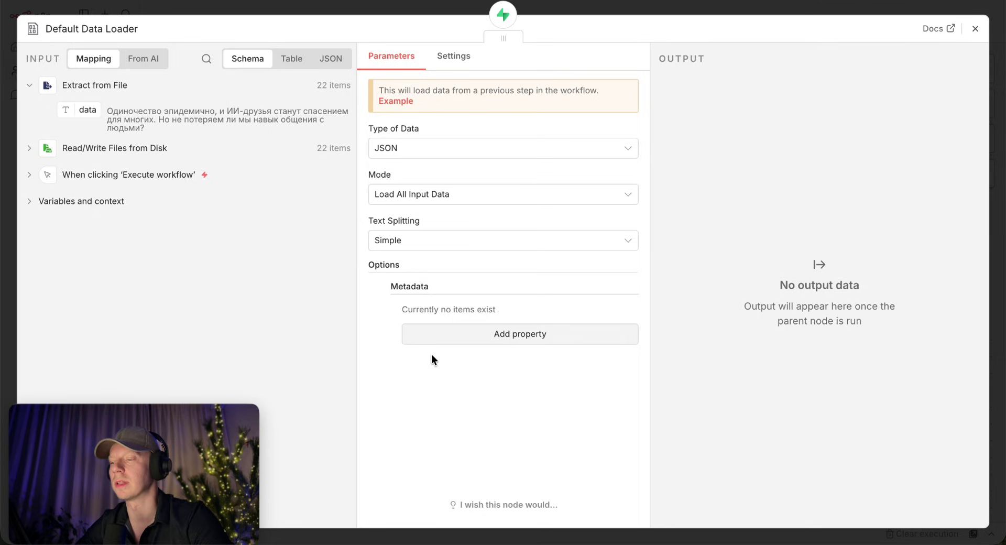
{"action": "left_click", "coordinate": [530, 335]}
{"action": "left_click", "coordinate": [529, 330]}
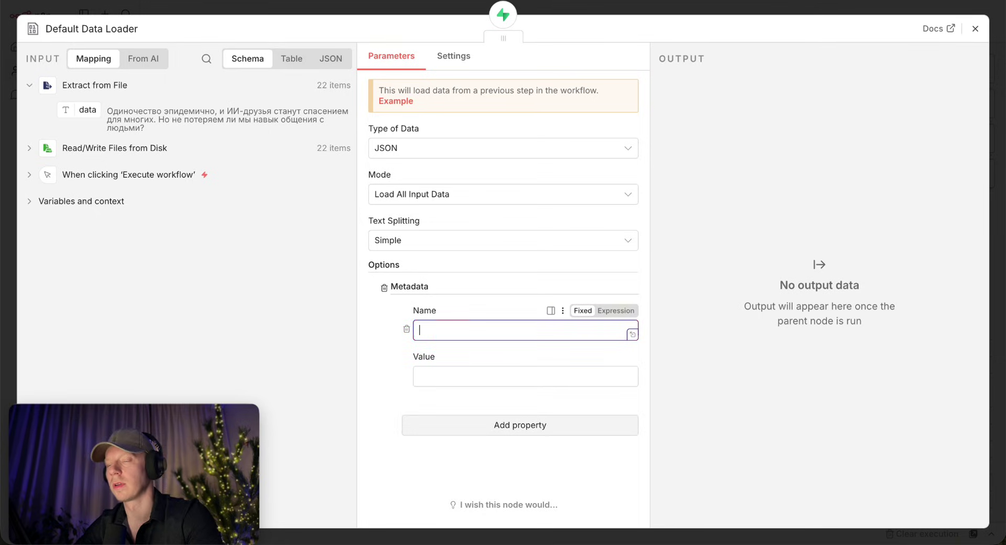
{"action": "type", "text": "files"}
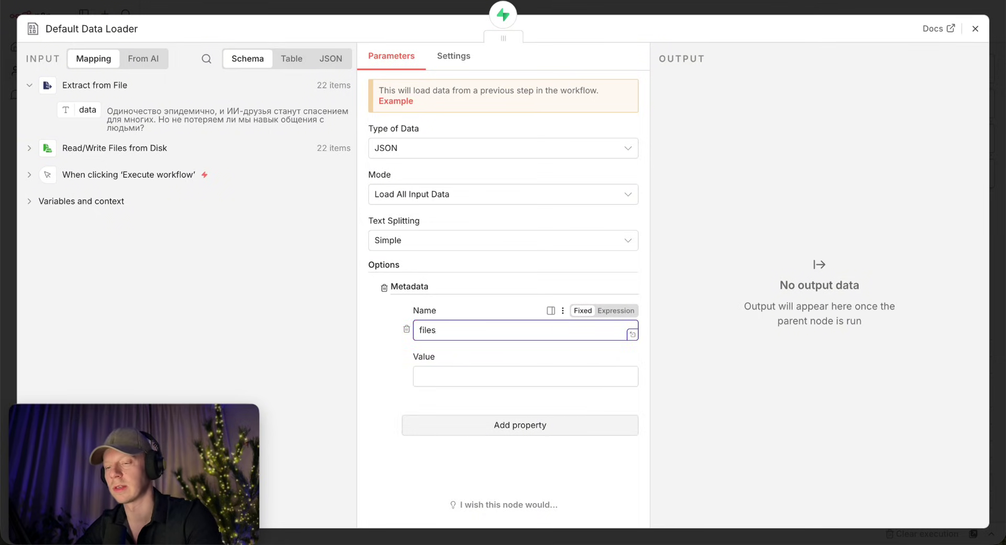
{"action": "type", "text": "_name"}
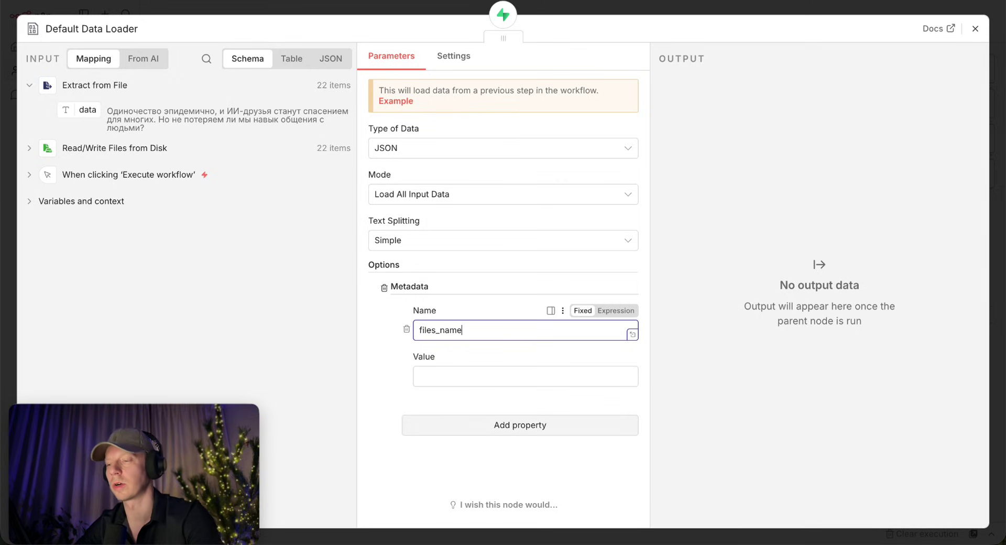
{"action": "left_click", "coordinate": [435, 330]}
{"action": "key", "text": "BackSpace"}
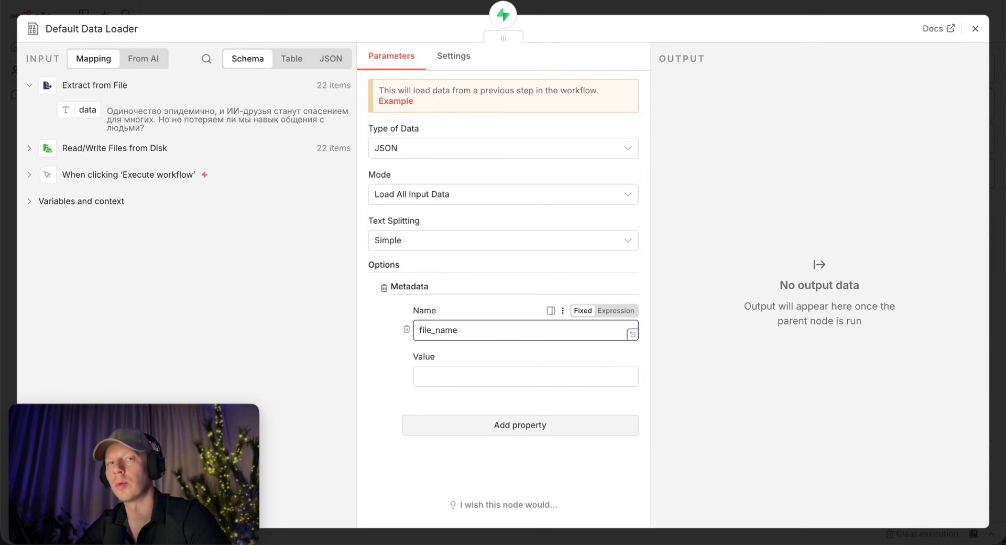
{"action": "left_click", "coordinate": [391, 254]}
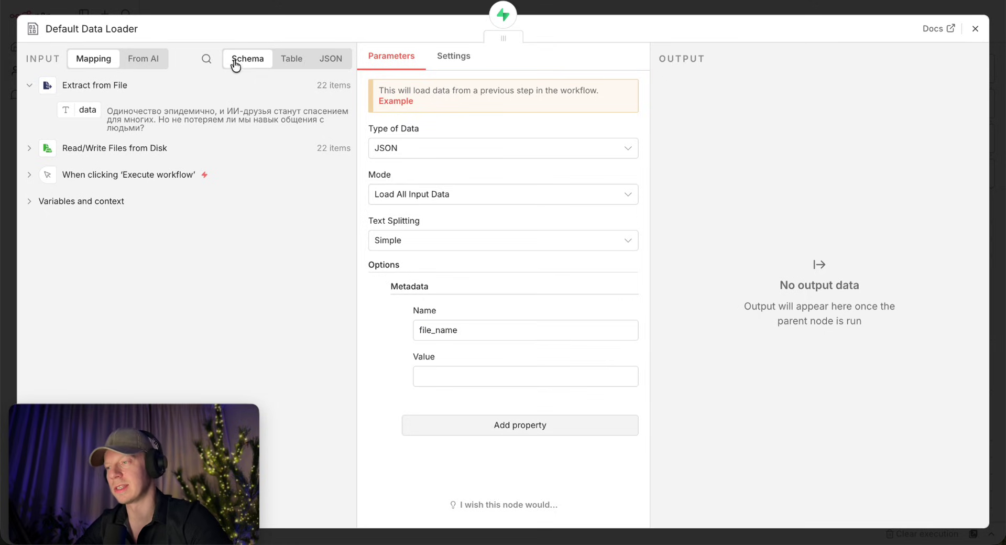
Map fileName from Read/Write Files from Disk into the file_name metadata value.
{"action": "left_click", "coordinate": [29, 149]}
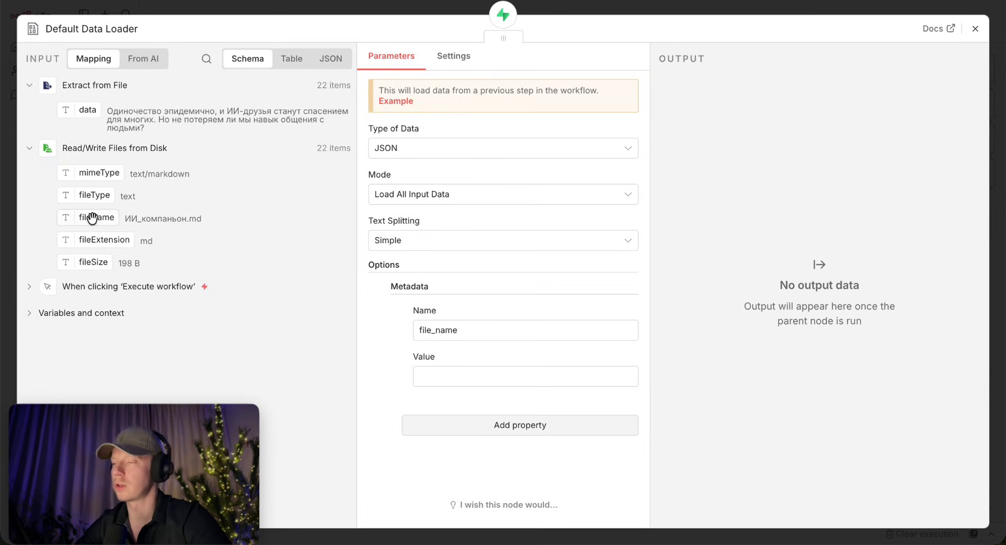
{"action": "left_click_drag", "start_coordinate": [92, 217], "coordinate": [521, 380]}
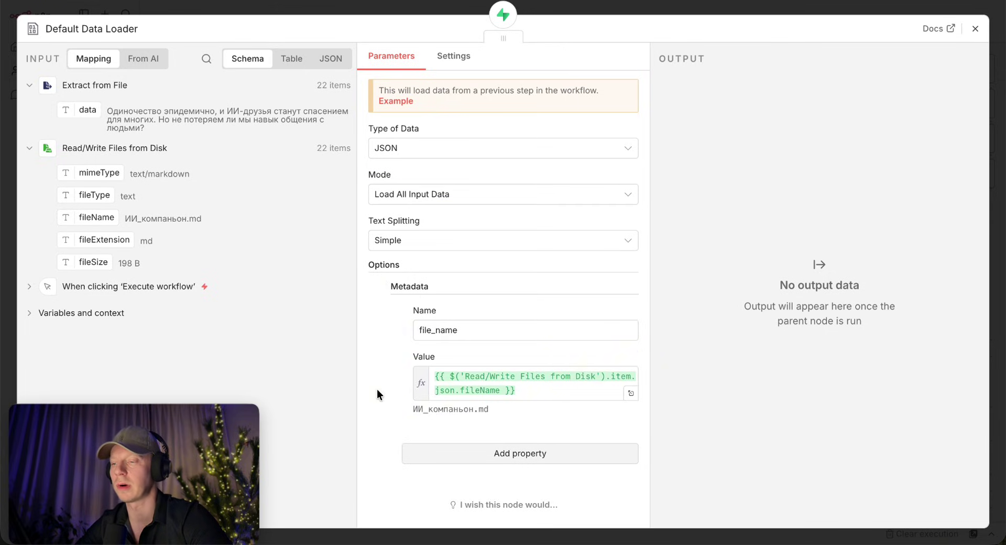
{"action": "left_click_drag", "start_coordinate": [415, 409], "coordinate": [492, 408]}
{"action": "left_click", "coordinate": [452, 412]}
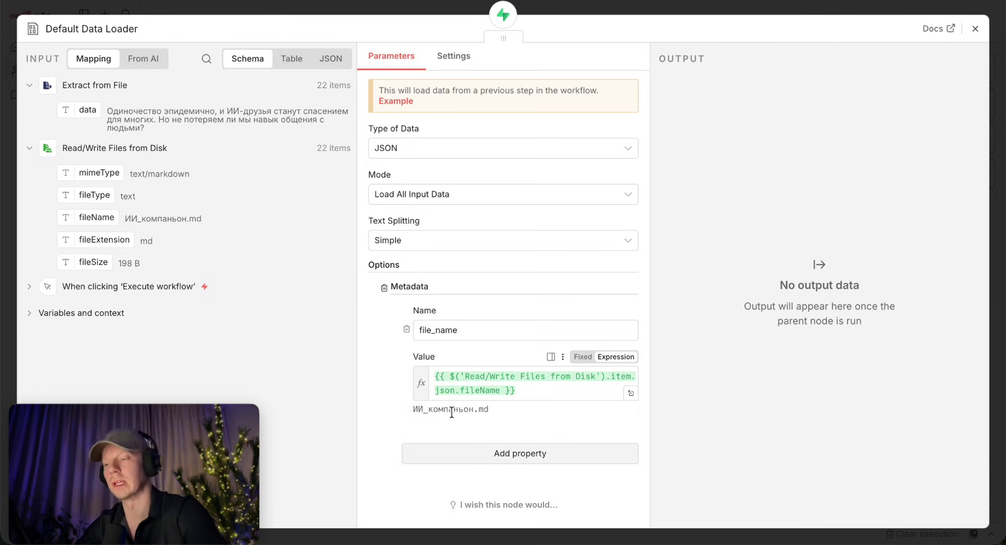
{"action": "left_click", "coordinate": [742, 6]}
{"action": "scroll", "coordinate": [355, 205], "scroll_direction": "left", "scroll_amount": 10}
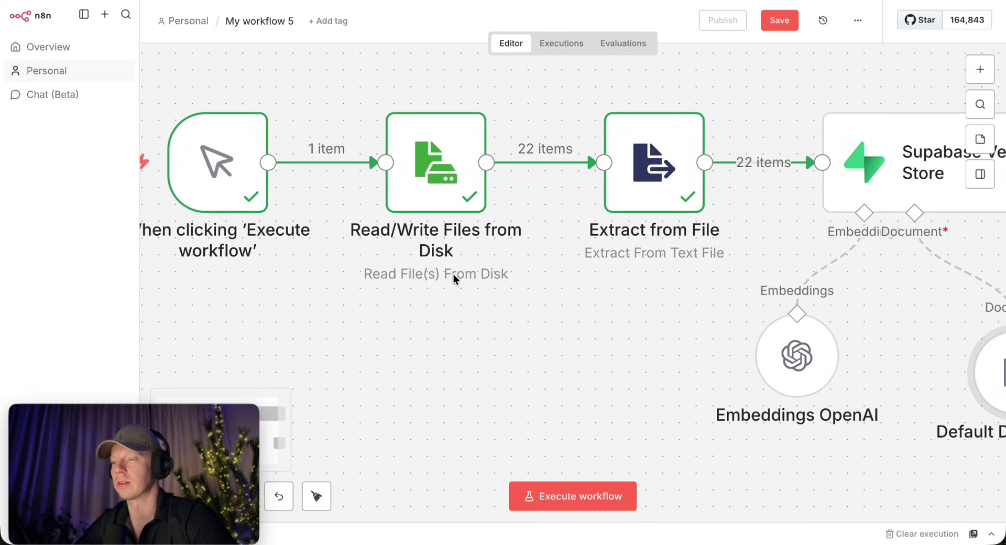
Prefix the file_name metadata value with the folder path /home/node/.n8n-files/RAG/ from the file selector.
{"action": "double_click", "coordinate": [411, 150]}
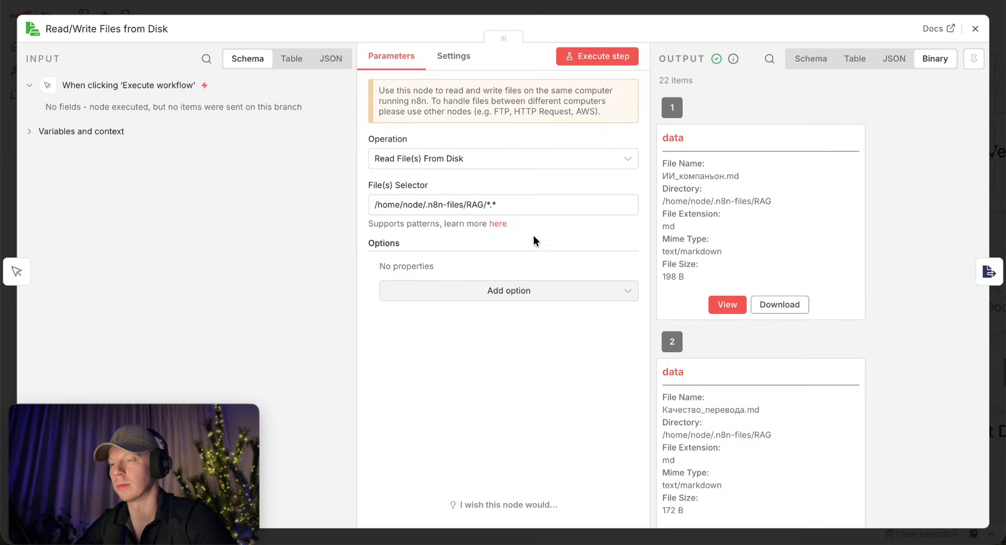
{"action": "left_click_drag", "start_coordinate": [485, 204], "coordinate": [345, 199]}
{"action": "key", "text": "ctrl+c"}
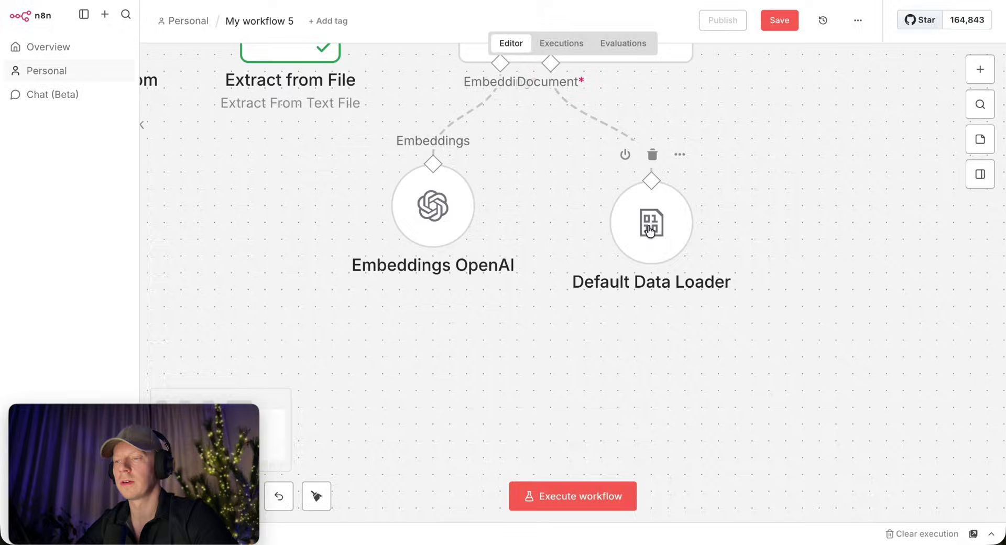
{"action": "double_click", "coordinate": [650, 230]}
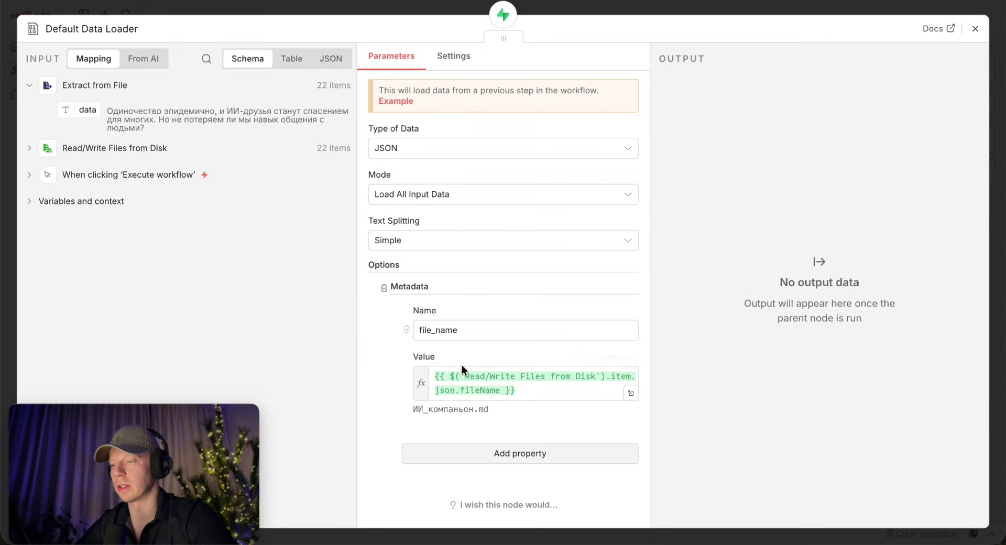
{"action": "left_click", "coordinate": [444, 383]}
{"action": "key", "text": "ctrl+v"}
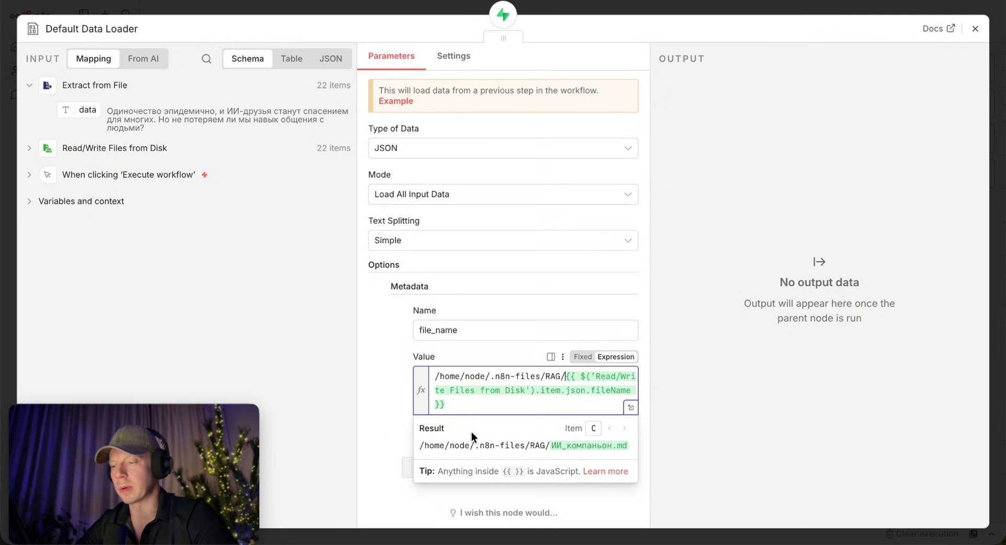
{"action": "left_click", "coordinate": [382, 423]}
{"action": "left_click_drag", "start_coordinate": [418, 424], "coordinate": [574, 423]}
{"action": "left_click", "coordinate": [470, 423]}
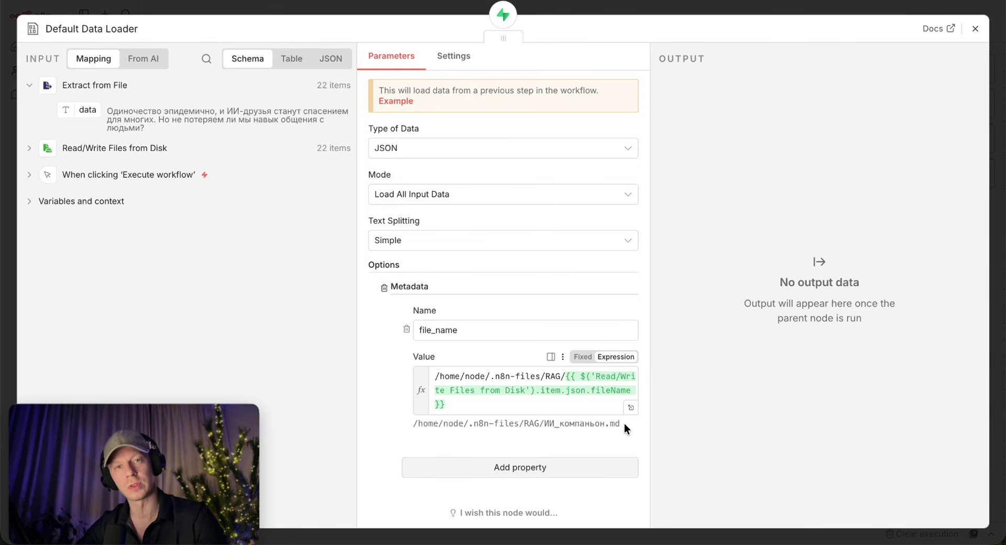
{"action": "key", "text": "Escape"}
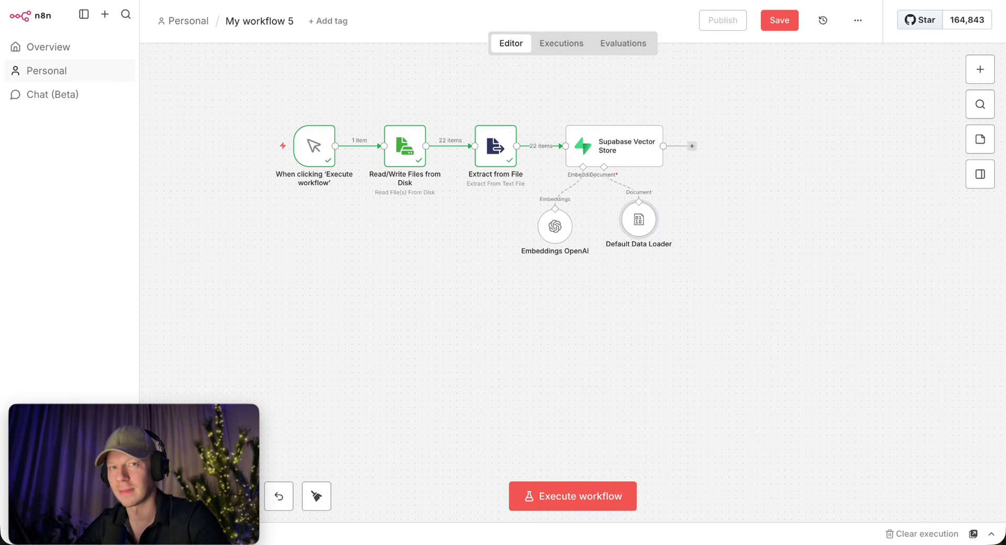
Execute the whole workflow from its trigger so all 22 notes flow into the Supabase vector store.
{"action": "mouse_move", "coordinate": [319, 157]}
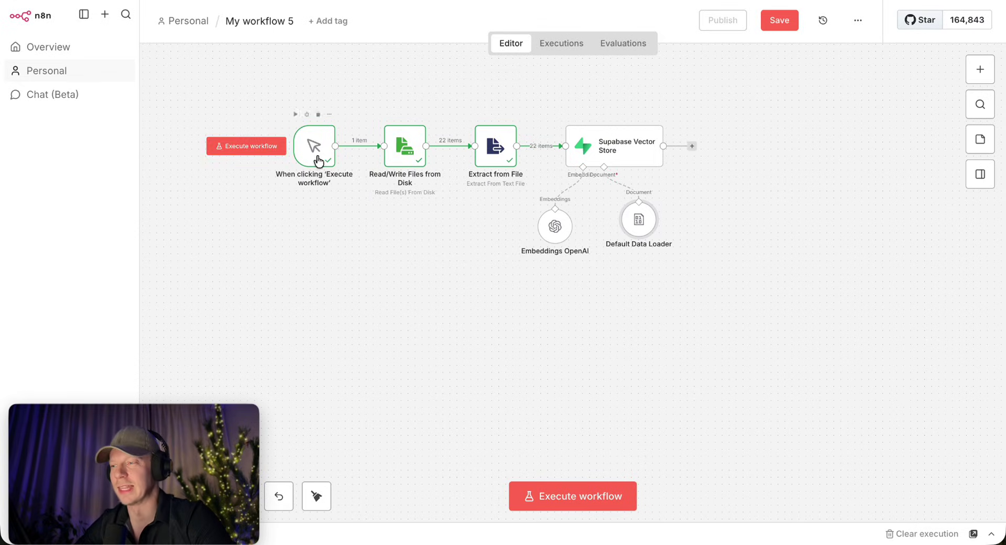
{"action": "left_click", "coordinate": [250, 149]}
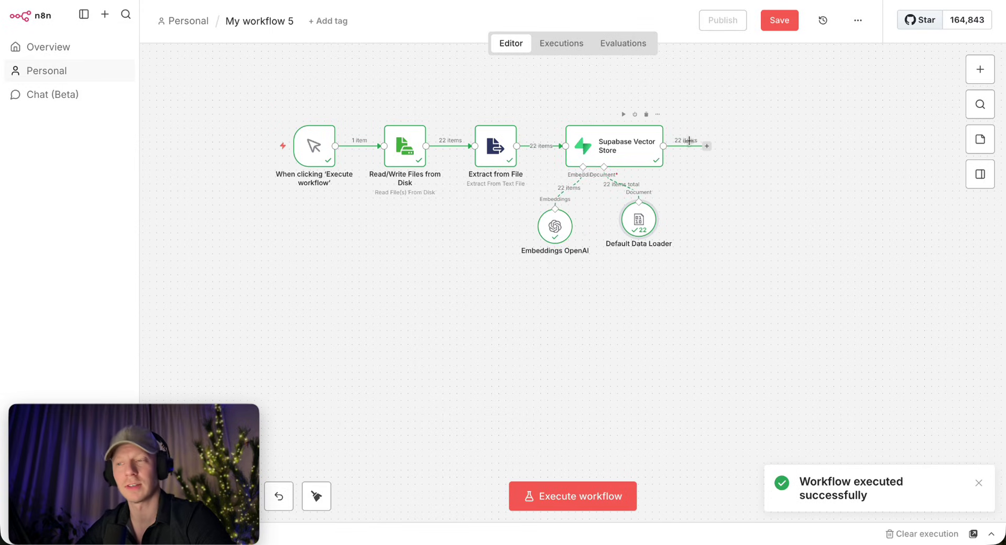
{"action": "key", "text": "ctrl+Up"}
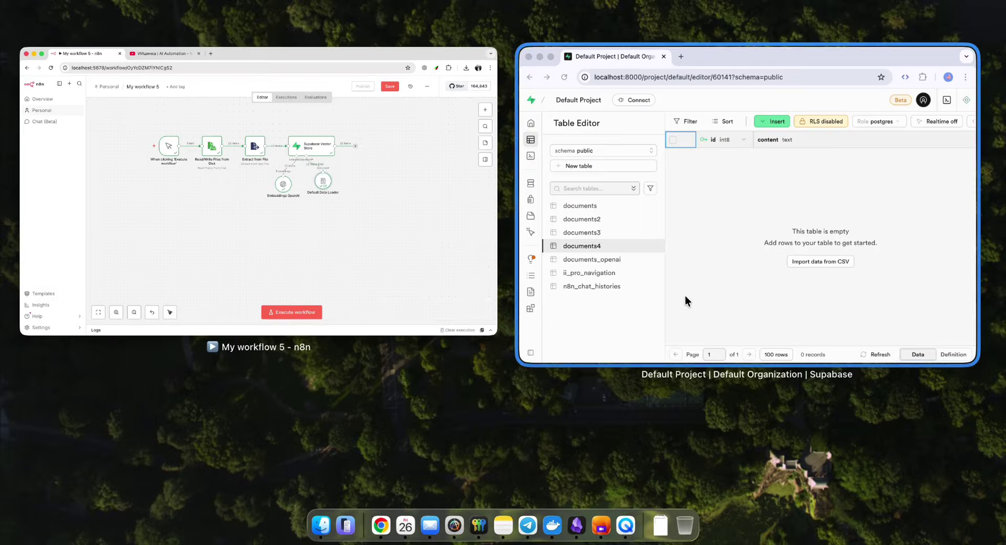
Inspect the 22 documents4 records in Supabase Studio, checking a row's metadata file_name path.
{"action": "left_click", "coordinate": [684, 293]}
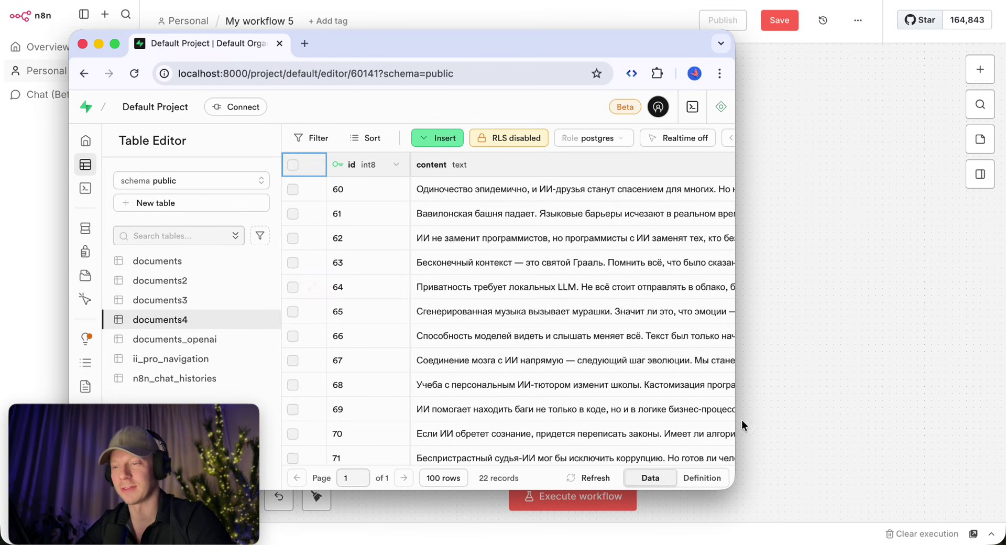
{"action": "left_click_drag", "start_coordinate": [733, 488], "coordinate": [1003, 497]}
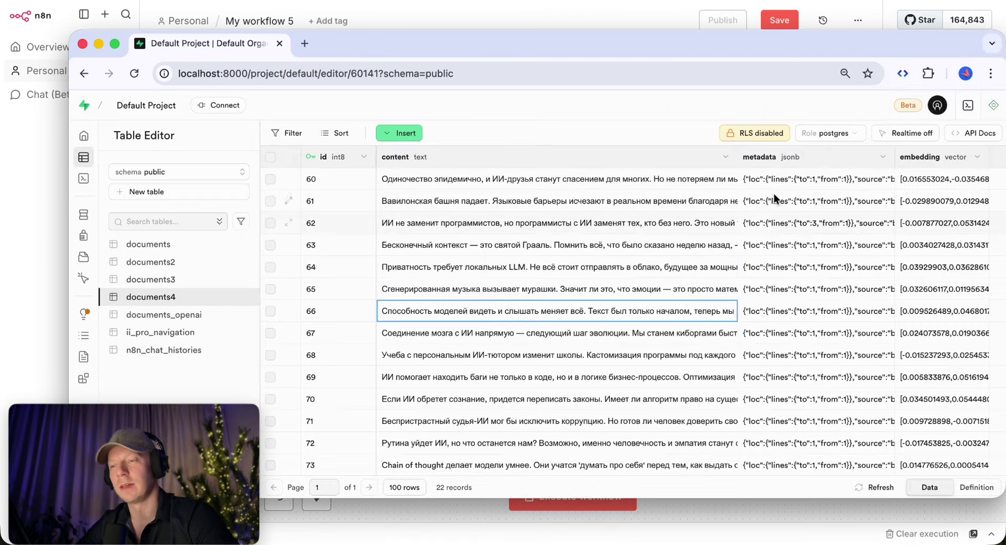
{"action": "double_click", "coordinate": [794, 180]}
{"action": "scroll", "coordinate": [788, 254], "scroll_direction": "down", "scroll_amount": 2}
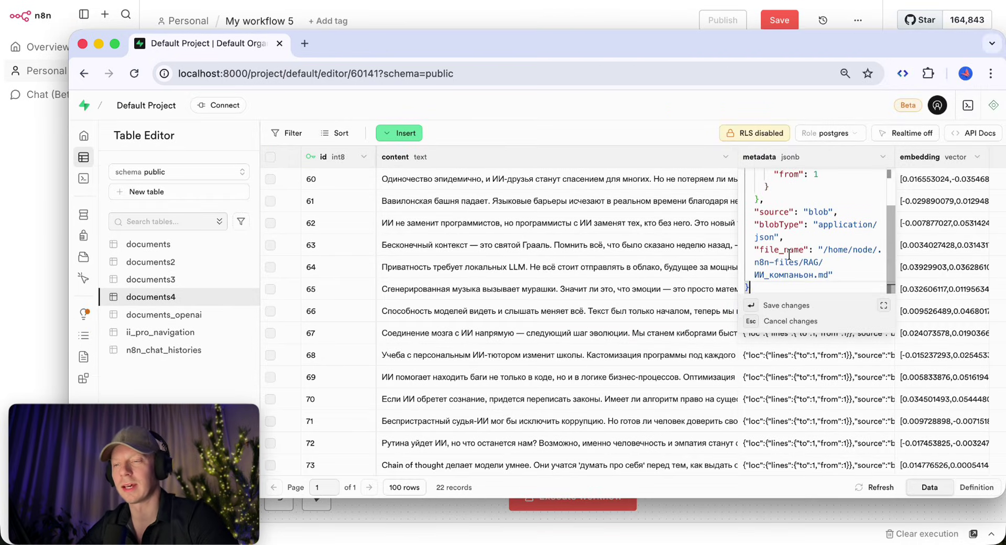
{"action": "left_click_drag", "start_coordinate": [755, 250], "coordinate": [828, 274]}
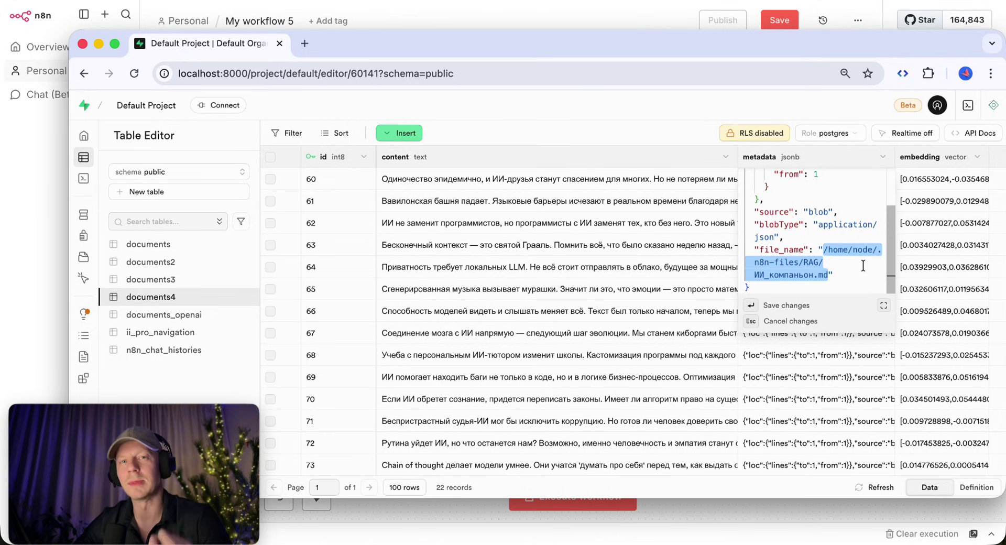
{"action": "left_click", "coordinate": [947, 179]}
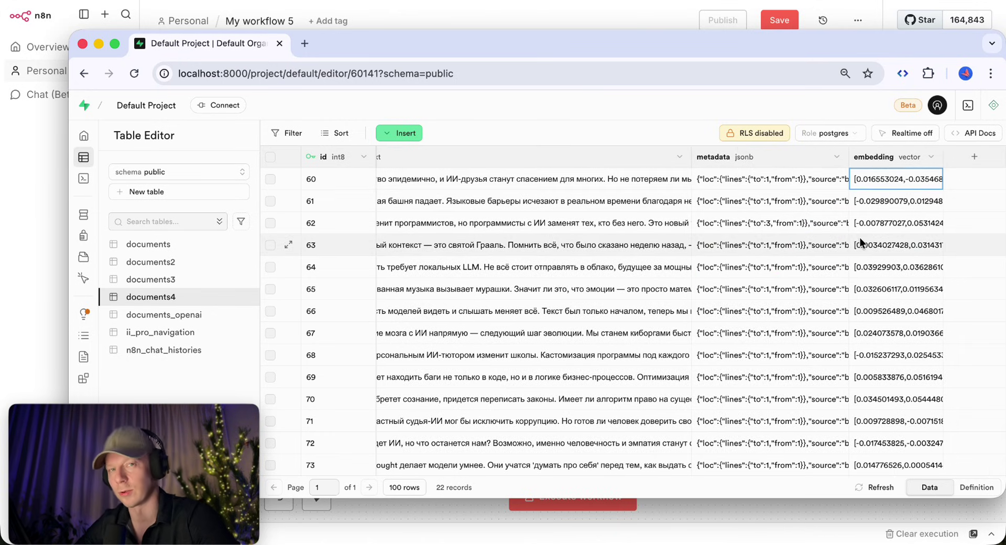
{"action": "key", "text": "super+Tab"}
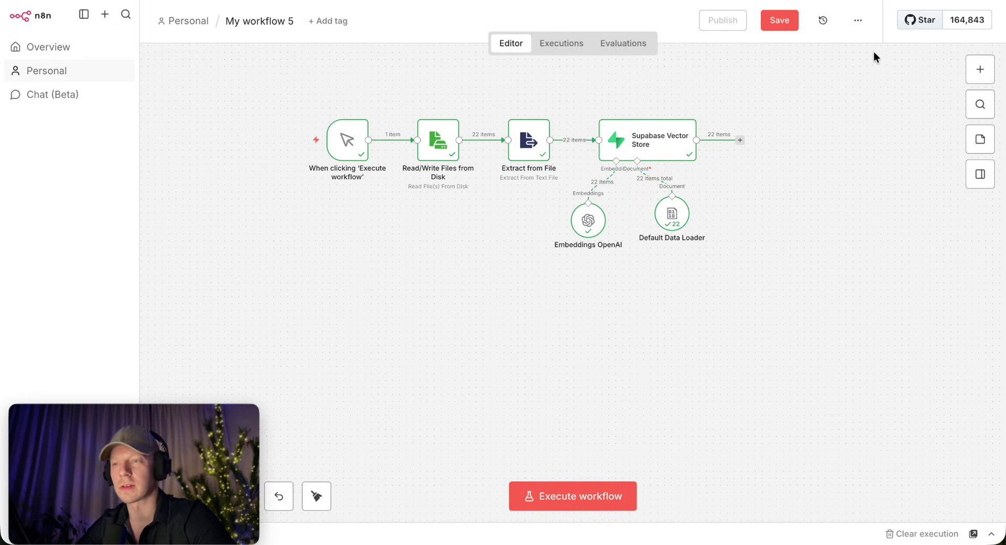
Open the workflow's '...' menu to view the Import from URL/file options.
{"action": "left_click", "coordinate": [858, 22]}
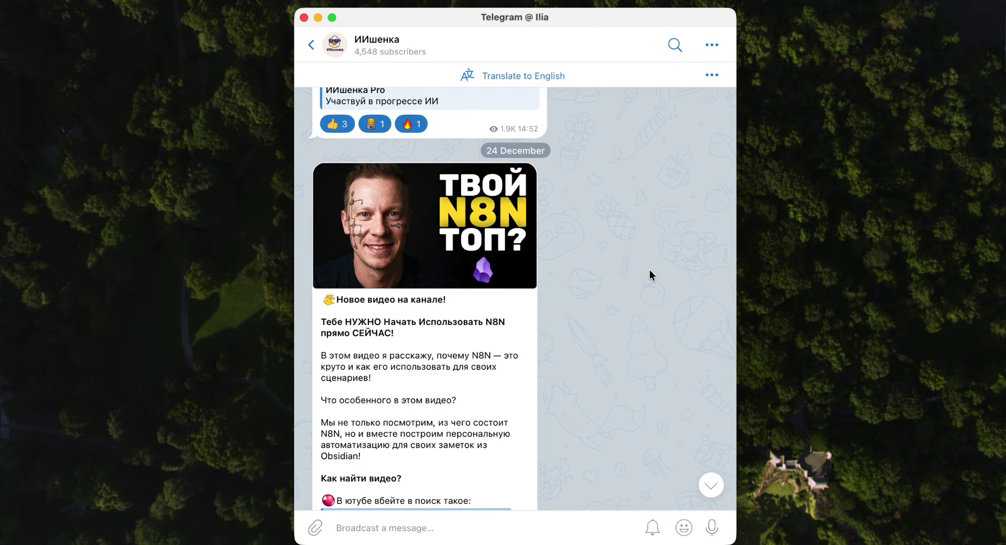
Scroll the Telegram channel feed back to the 16 December N8N Chat Hub post.
{"action": "scroll", "coordinate": [649, 270], "scroll_direction": "up", "scroll_amount": 10}
{"action": "scroll", "coordinate": [649, 269], "scroll_direction": "up", "scroll_amount": 15}
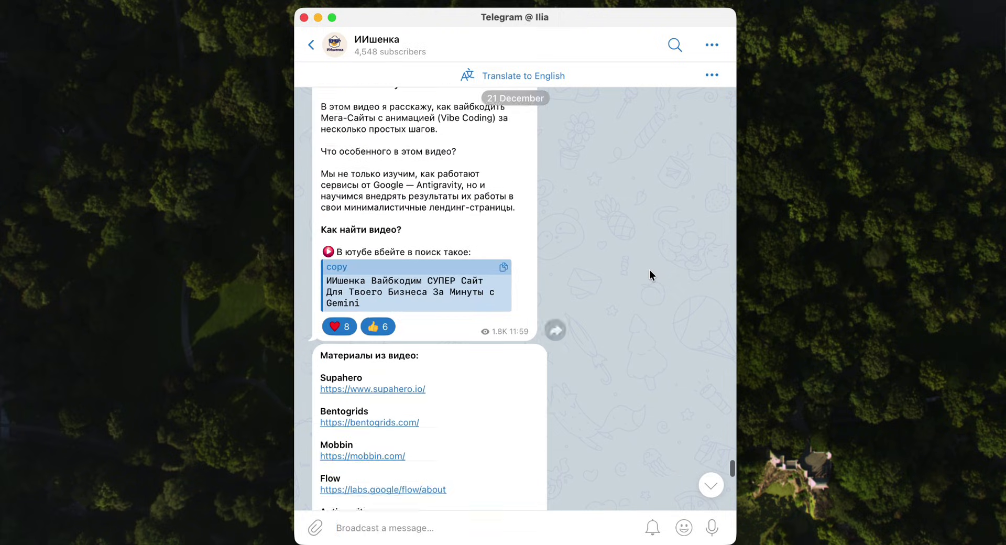
{"action": "scroll", "coordinate": [649, 270], "scroll_direction": "up", "scroll_amount": 10}
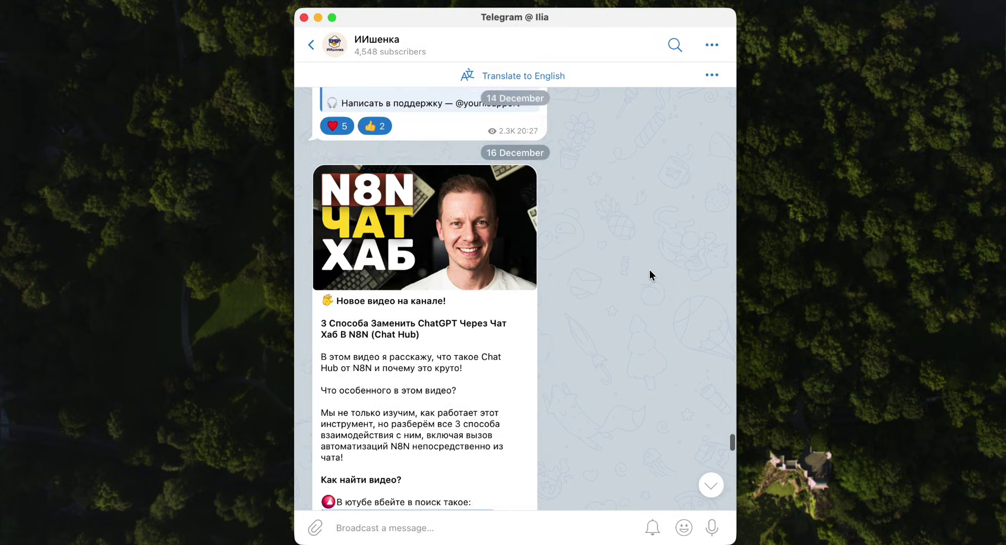
{"action": "scroll", "coordinate": [649, 269], "scroll_direction": "down", "scroll_amount": 3}
{"action": "scroll", "coordinate": [649, 269], "scroll_direction": "down", "scroll_amount": 5}
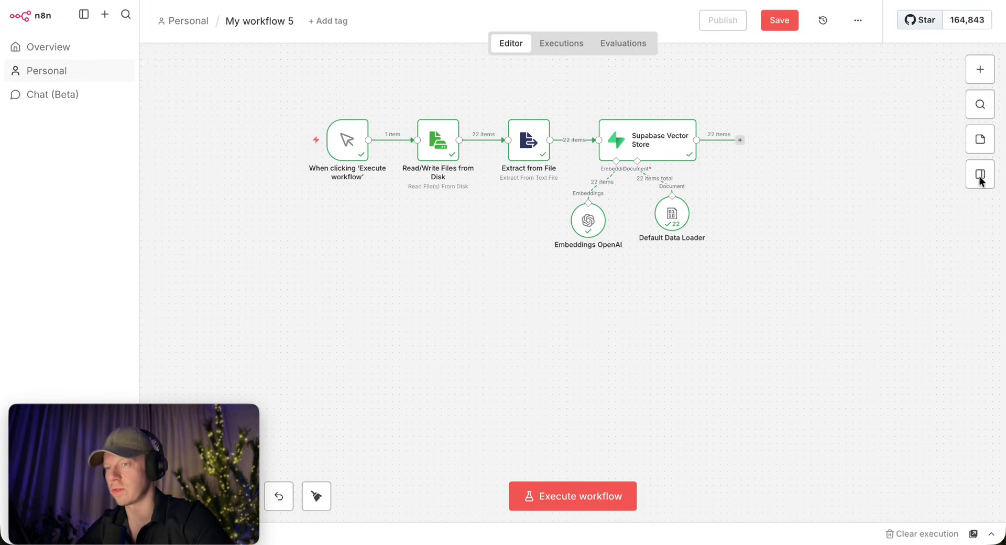
{"action": "left_click", "coordinate": [860, 22]}
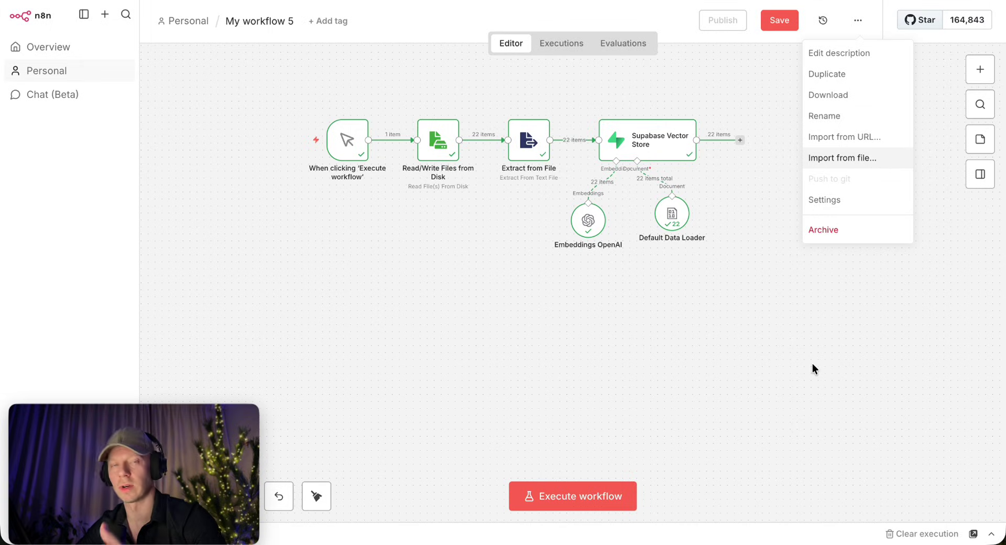
{"action": "left_click_drag", "start_coordinate": [275, 110], "coordinate": [777, 315]}
{"action": "scroll", "coordinate": [792, 324], "scroll_direction": "up", "scroll_amount": 3}
{"action": "scroll", "coordinate": [665, 272], "scroll_direction": "down", "scroll_amount": 6}
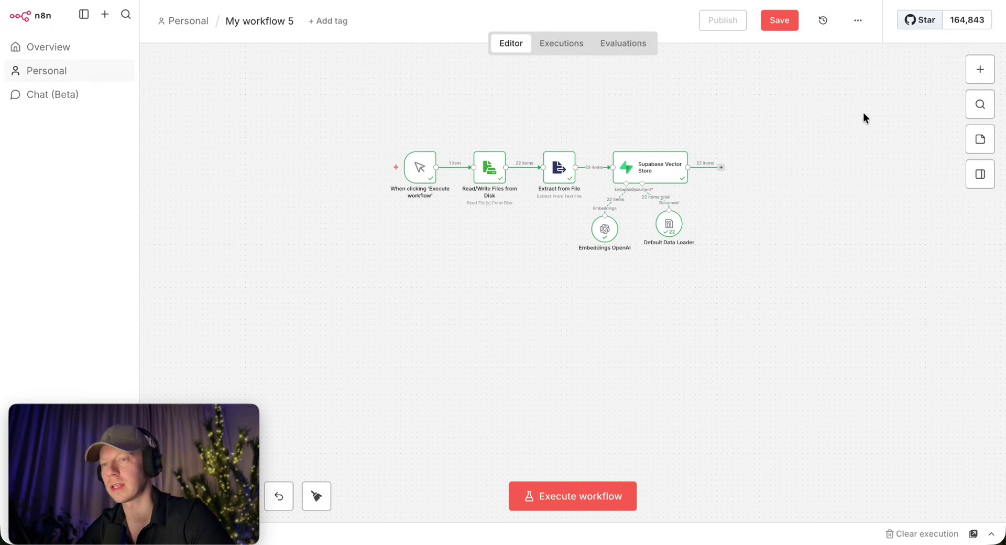
Add a Chat Trigger below the ingestion chain, then search 'agen' for its following node.
{"action": "left_click", "coordinate": [979, 69]}
{"action": "type", "text": "chat"}
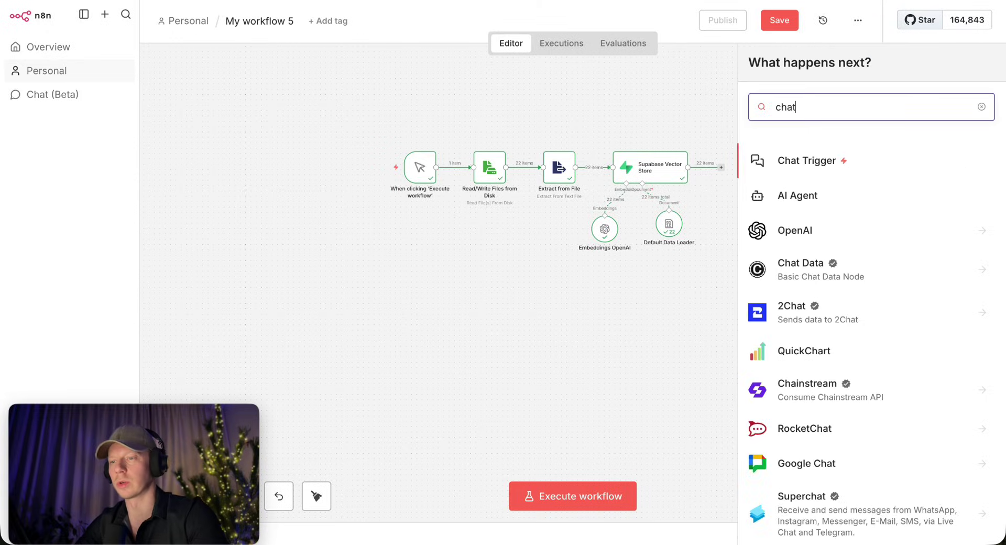
{"action": "left_click", "coordinate": [793, 158]}
{"action": "key", "text": "Escape"}
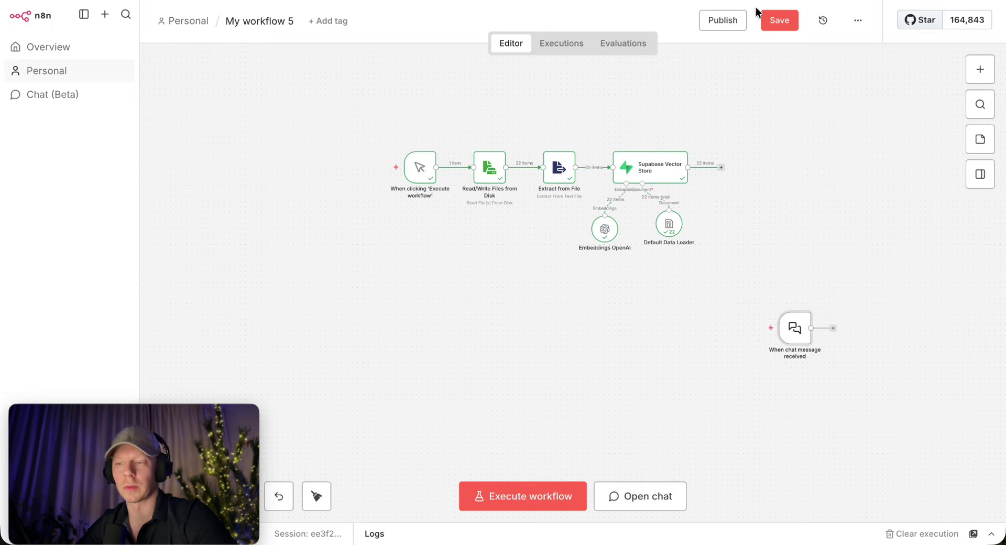
{"action": "left_click_drag", "start_coordinate": [791, 345], "coordinate": [663, 349]}
{"action": "left_click_drag", "start_coordinate": [796, 340], "coordinate": [410, 313]}
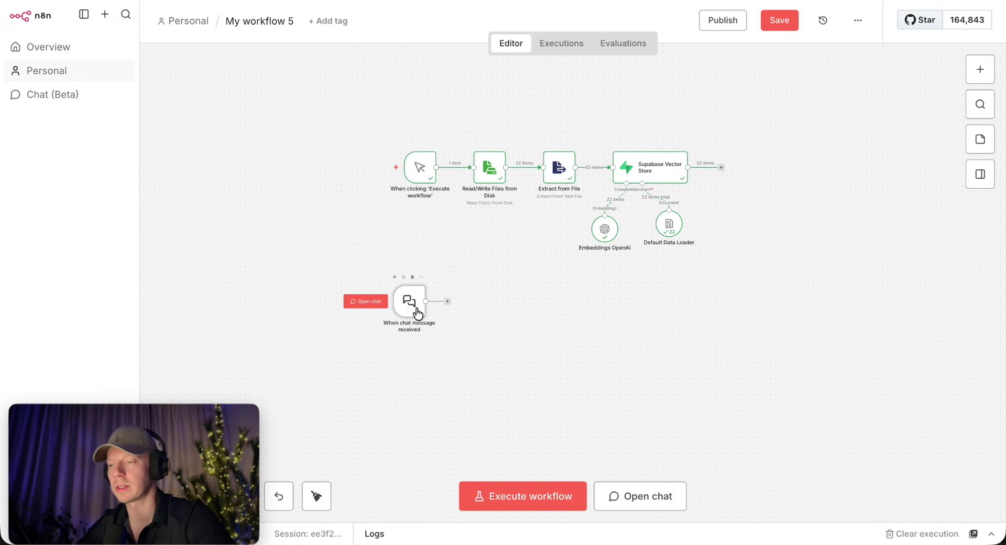
{"action": "left_click", "coordinate": [447, 302]}
{"action": "type", "text": "agen"}
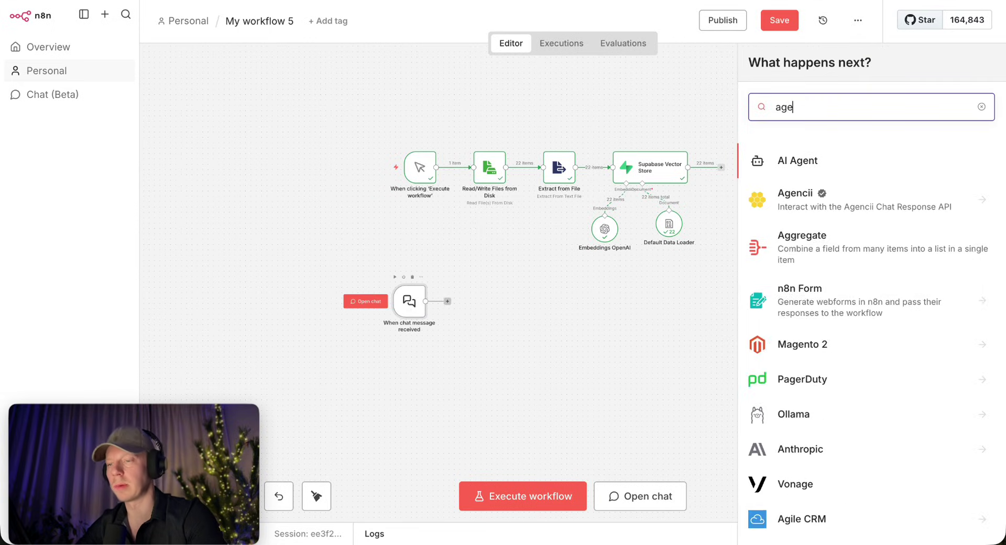
Add an AI Agent whose system message says 'Always use VectorStore tool to answer' and to answer only from tool context.
{"action": "left_click", "coordinate": [815, 158]}
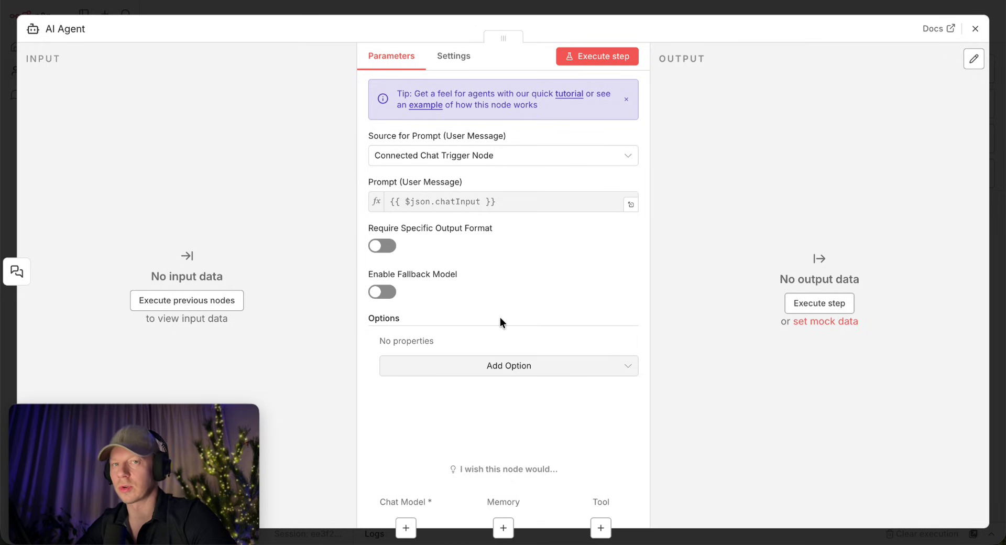
{"action": "left_click", "coordinate": [457, 370]}
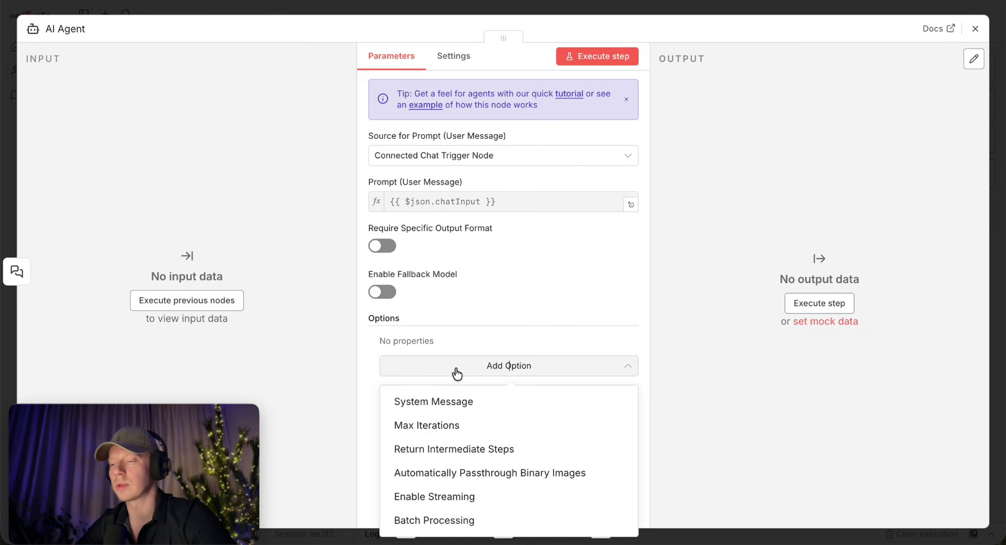
{"action": "left_click", "coordinate": [438, 402]}
{"action": "left_click", "coordinate": [523, 363]}
{"action": "type", "text": "."}
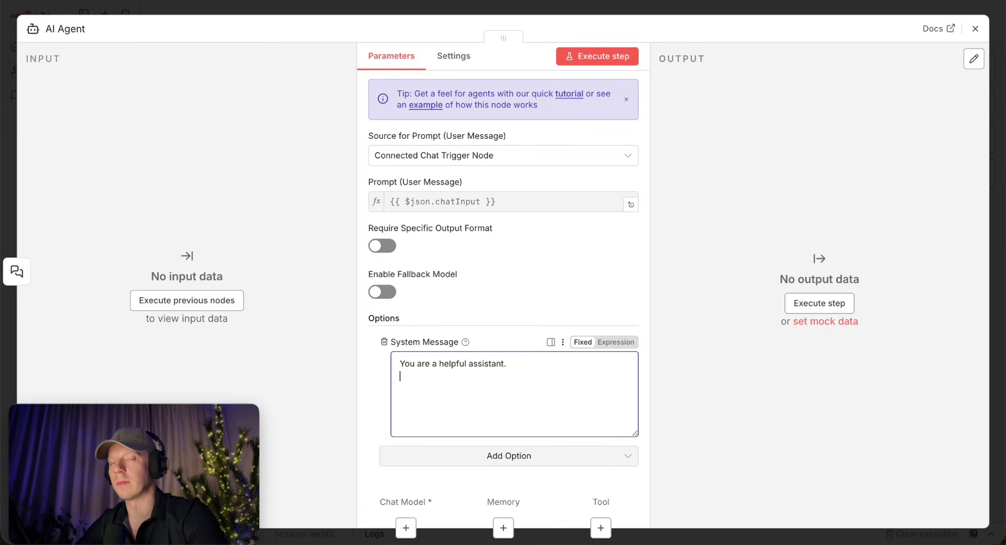
{"action": "key", "text": "Return"}
{"action": "type", "text": "Always "}
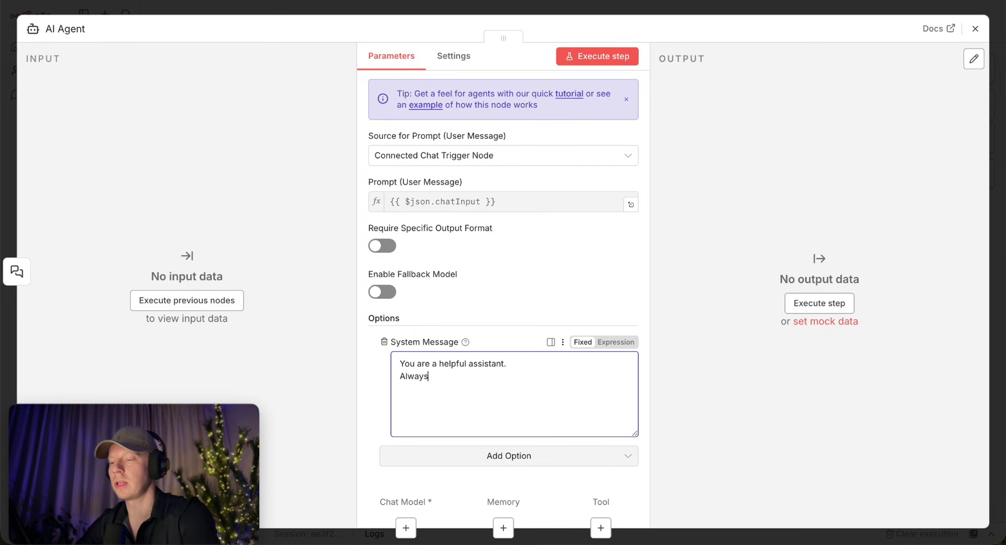
{"action": "type", "text": "use VectorStor"}
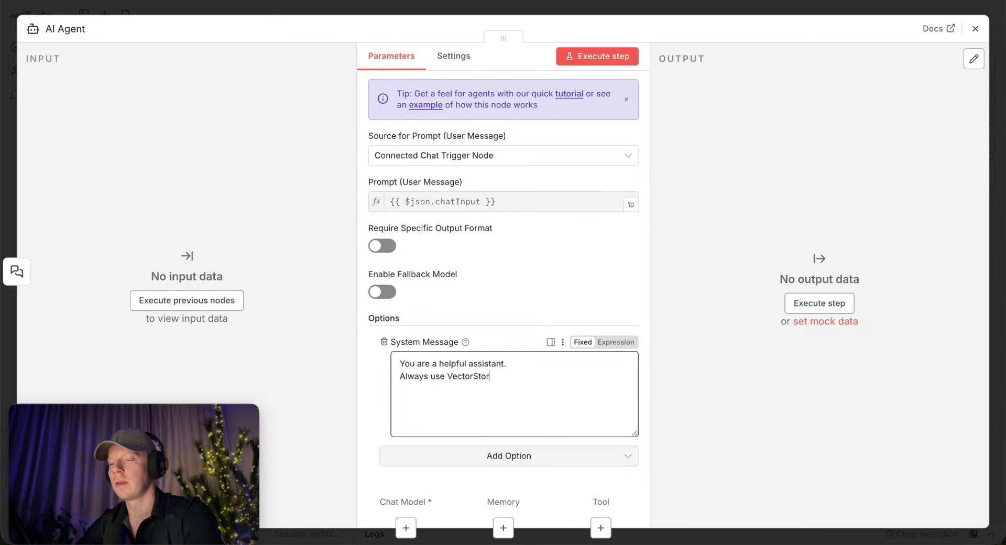
{"action": "type", "text": "e tool to answer."}
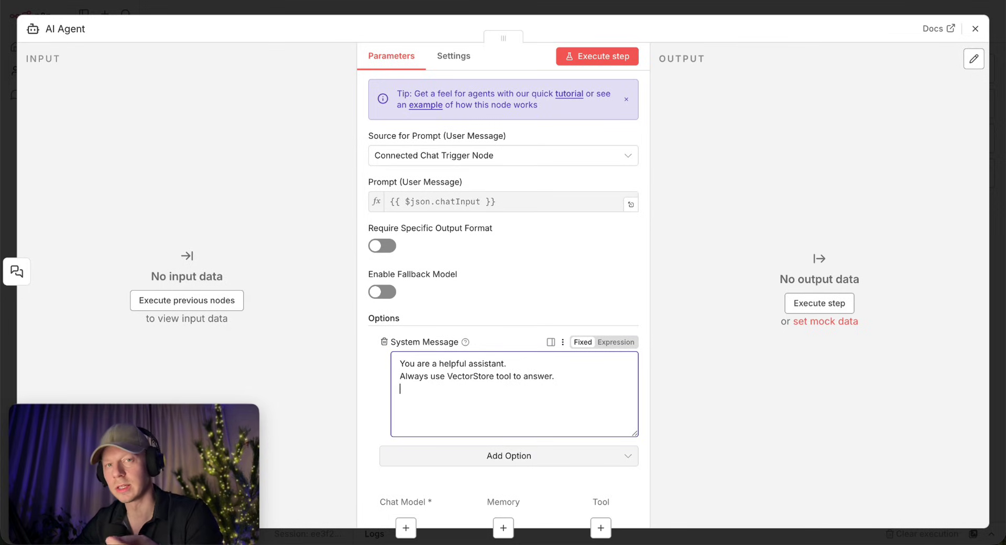
{"action": "type", "text": "Answer only "}
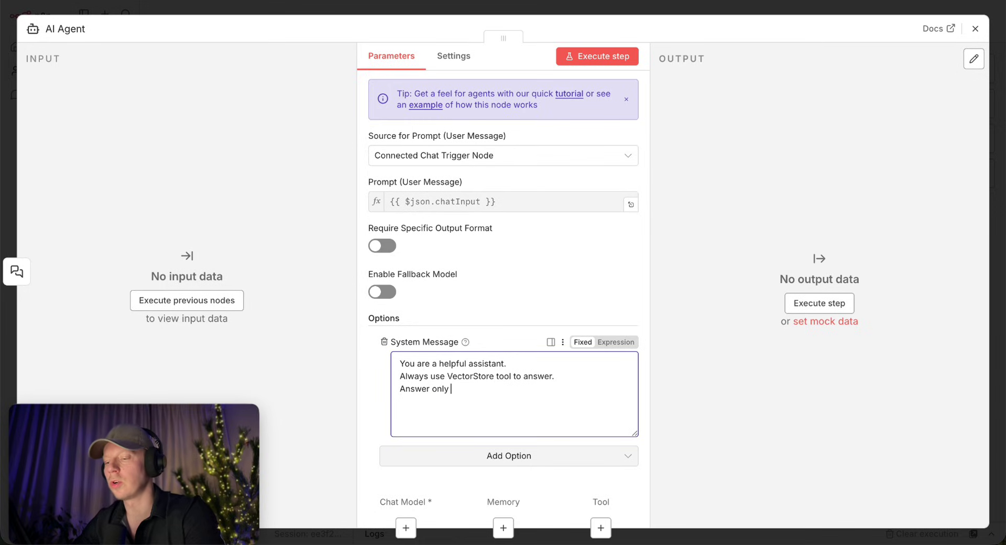
{"action": "type", "text": "based on the"}
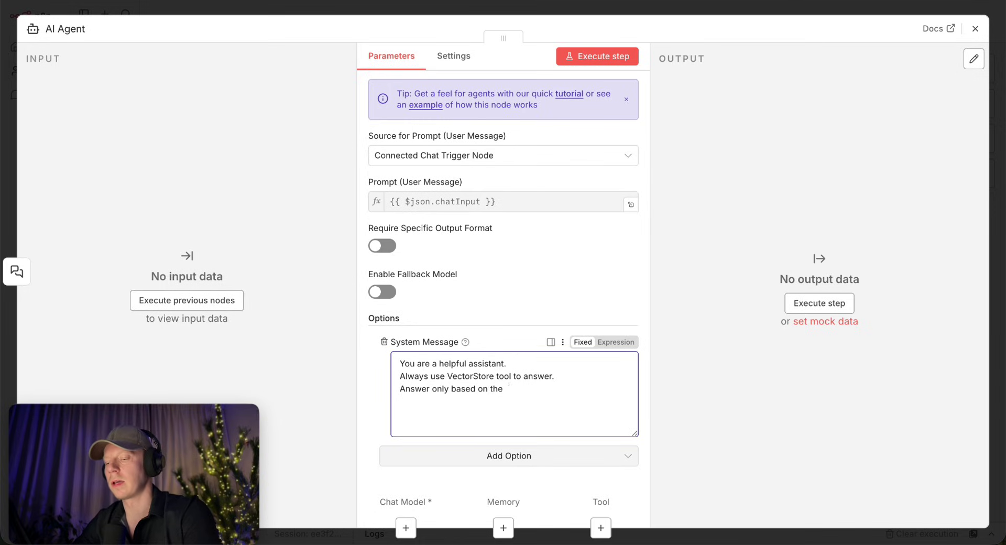
{"action": "type", "text": " context you"}
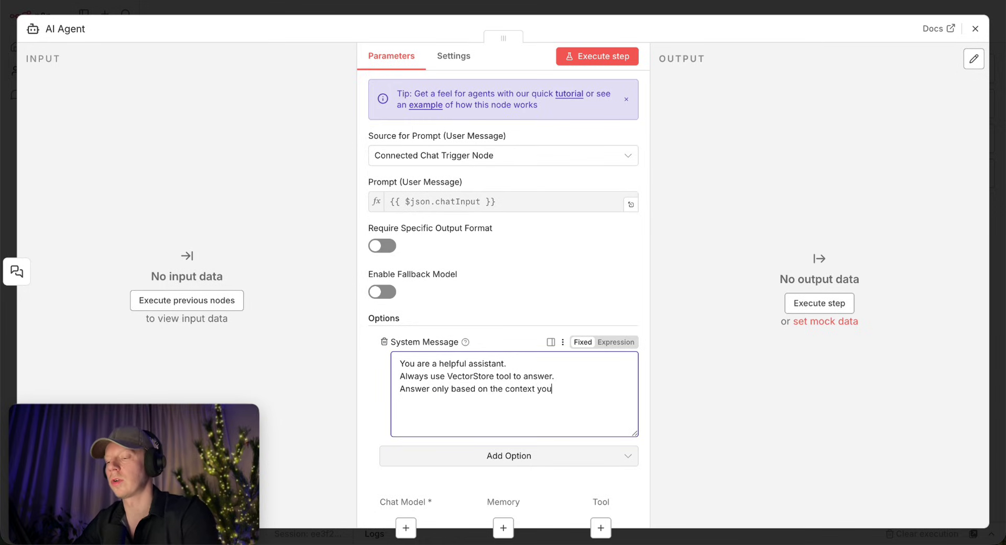
{"action": "type", "text": " get from the tool."}
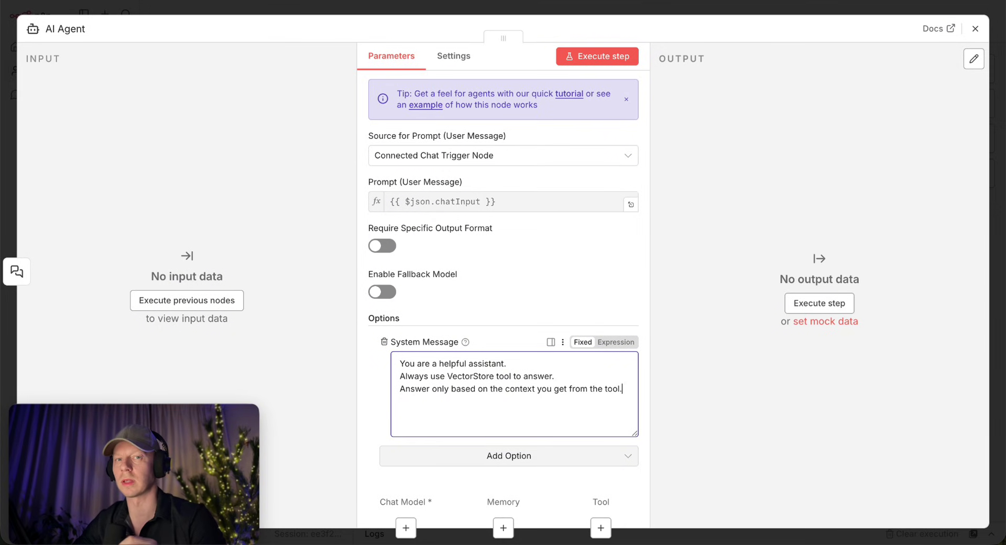
{"action": "key", "text": "Escape"}
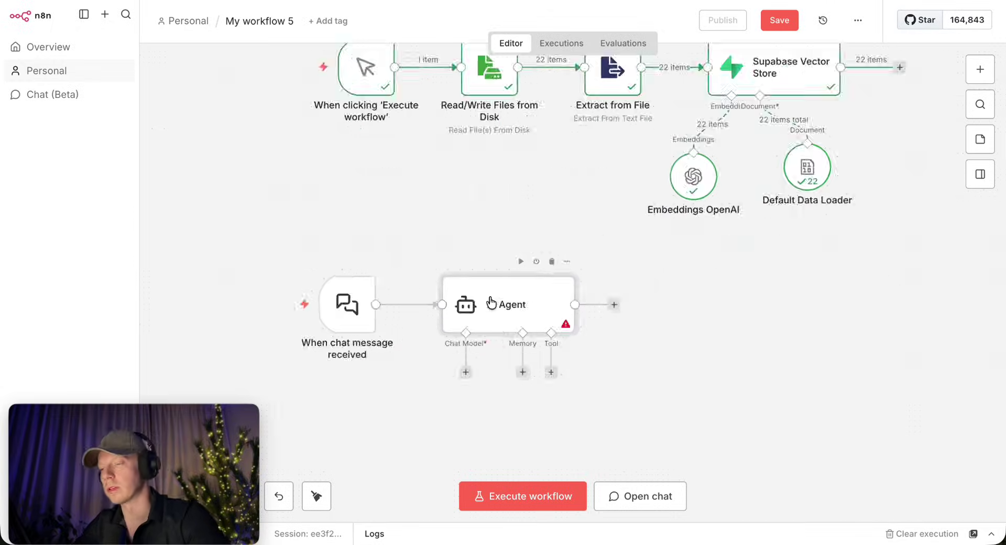
Attach a Supabase Vector Store tool to the AI Agent.
{"action": "scroll", "coordinate": [492, 302], "scroll_direction": "up", "scroll_amount": 3}
{"action": "left_click", "coordinate": [623, 244]}
{"action": "type", "text": "supab"}
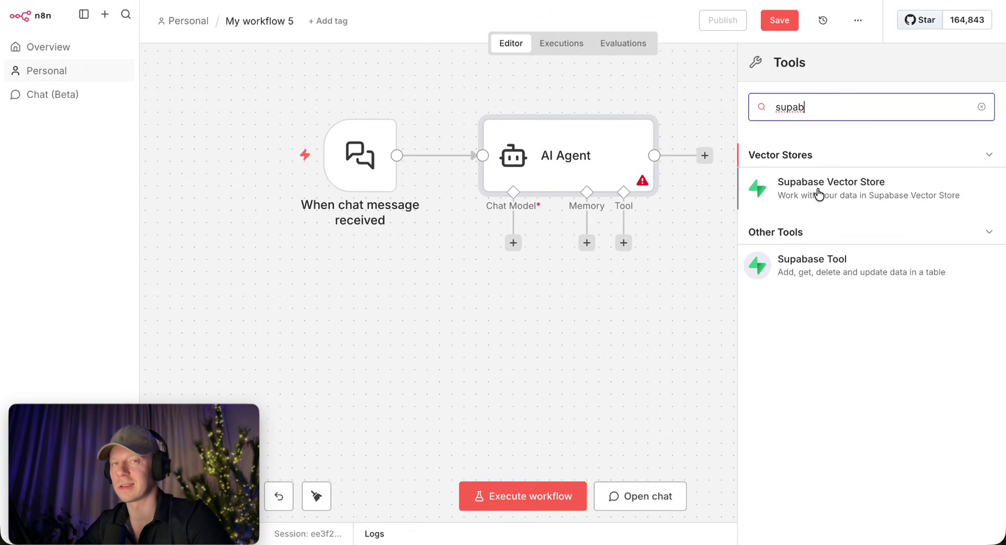
{"action": "left_click", "coordinate": [867, 191]}
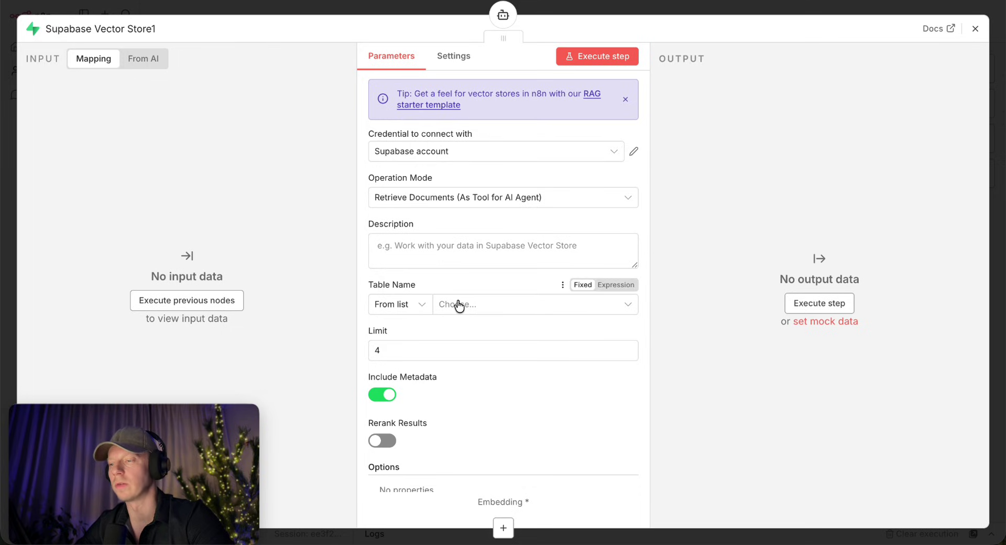
{"action": "left_click", "coordinate": [405, 201]}
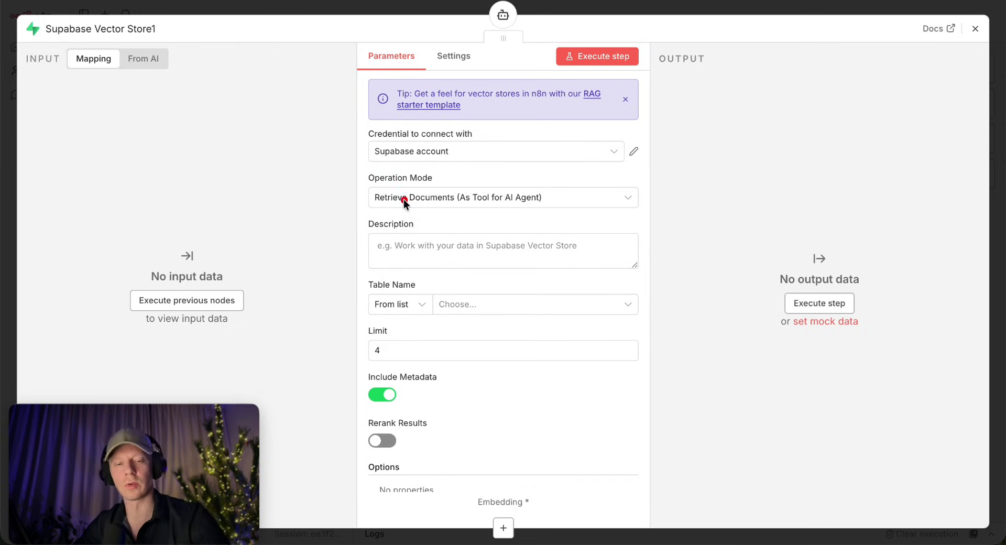
{"action": "mouse_move", "coordinate": [464, 140]}
{"action": "left_mouse_down"}
{"action": "mouse_move", "coordinate": [398, 194]}
{"action": "mouse_move", "coordinate": [441, 172]}
{"action": "left_mouse_up"}
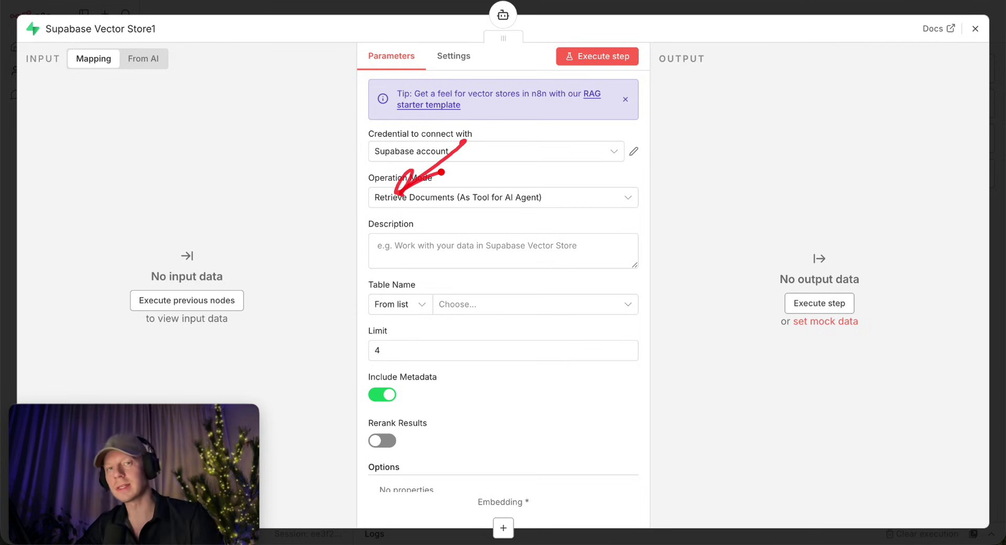
Rename the tool to VectorStore and set its description to 'VectorStore tool.'.
{"action": "left_click", "coordinate": [99, 29]}
{"action": "type", "text": "Vec"}
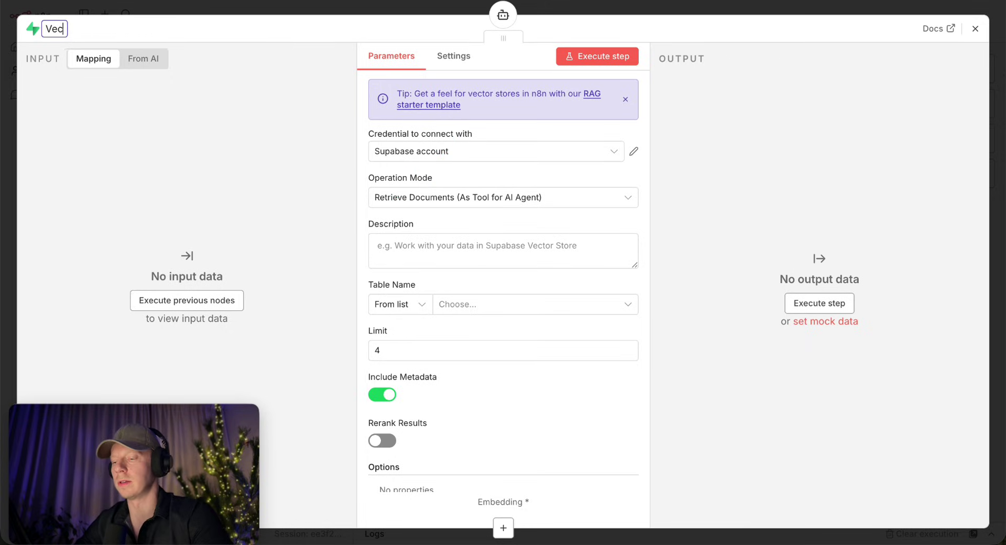
{"action": "type", "text": "torStore"}
{"action": "key", "text": "Return"}
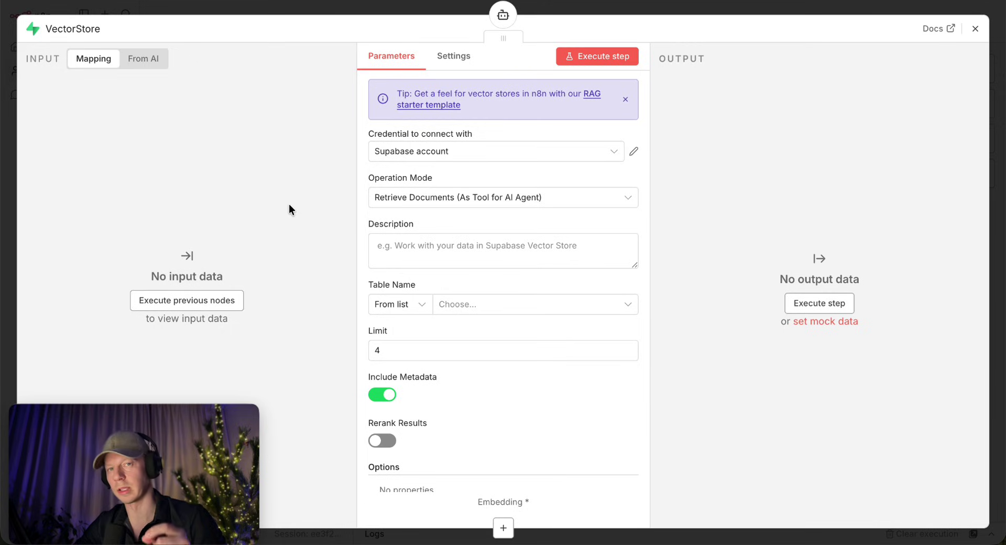
{"action": "left_click", "coordinate": [413, 251]}
{"action": "type", "text": "VectorS"}
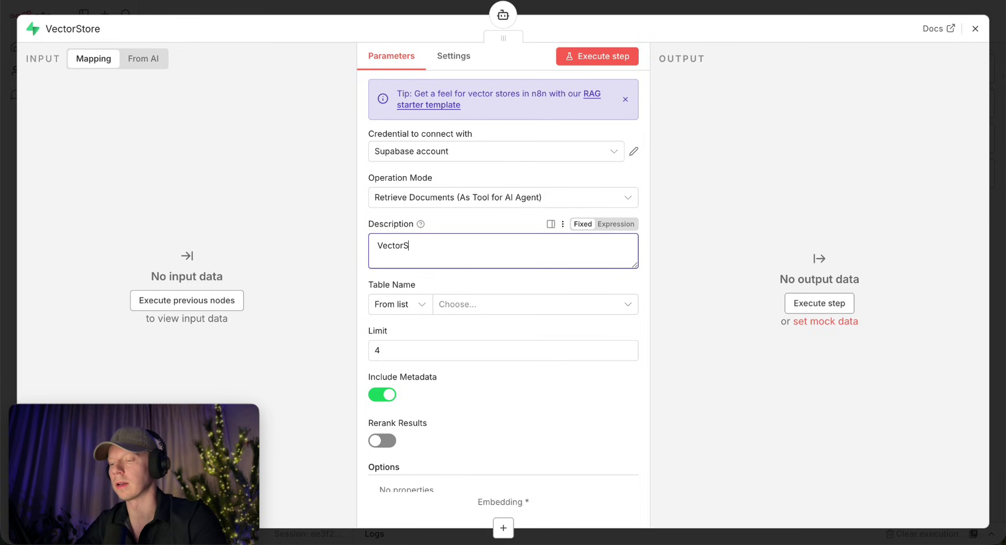
{"action": "type", "text": "tore tool."}
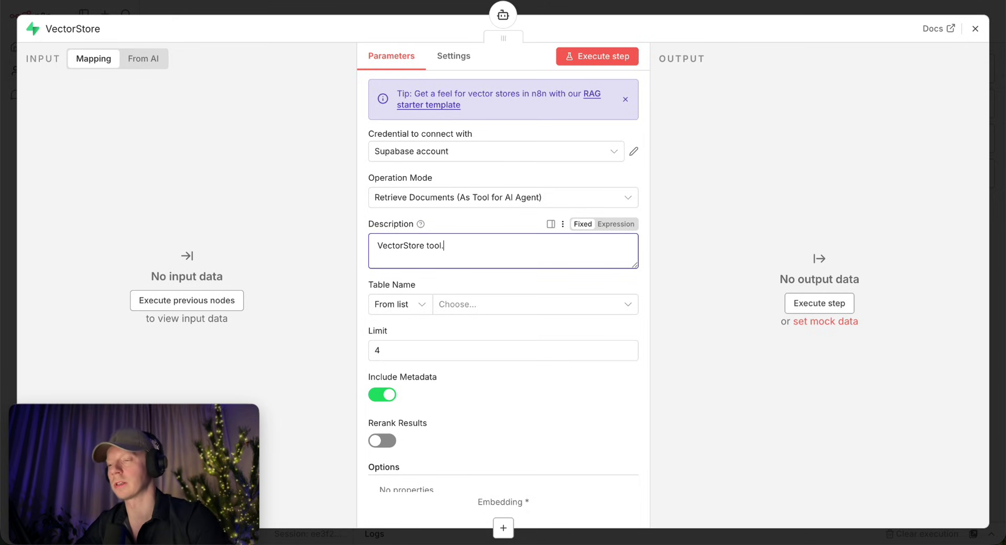
{"action": "left_click", "coordinate": [741, 11]}
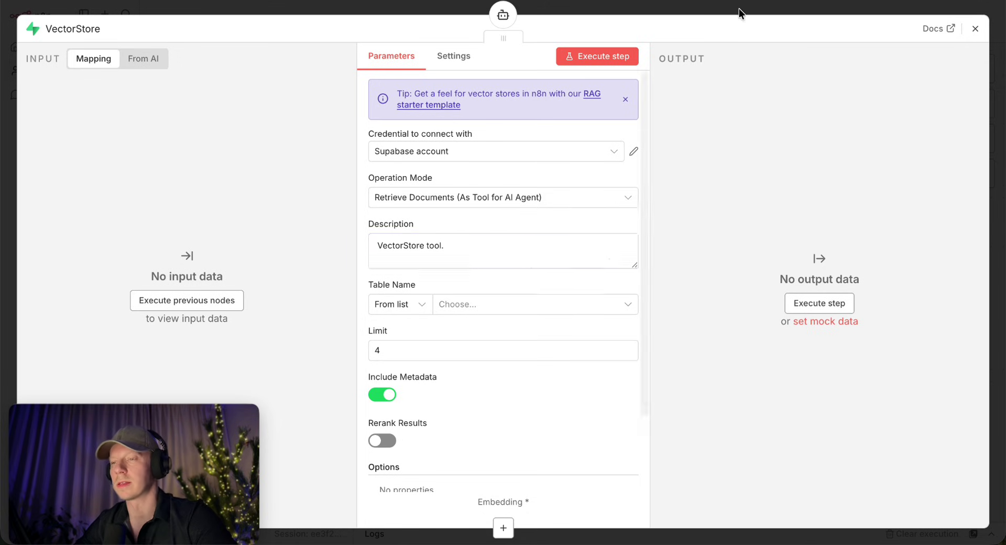
{"action": "scroll", "coordinate": [759, 338], "scroll_direction": "down", "scroll_amount": 3}
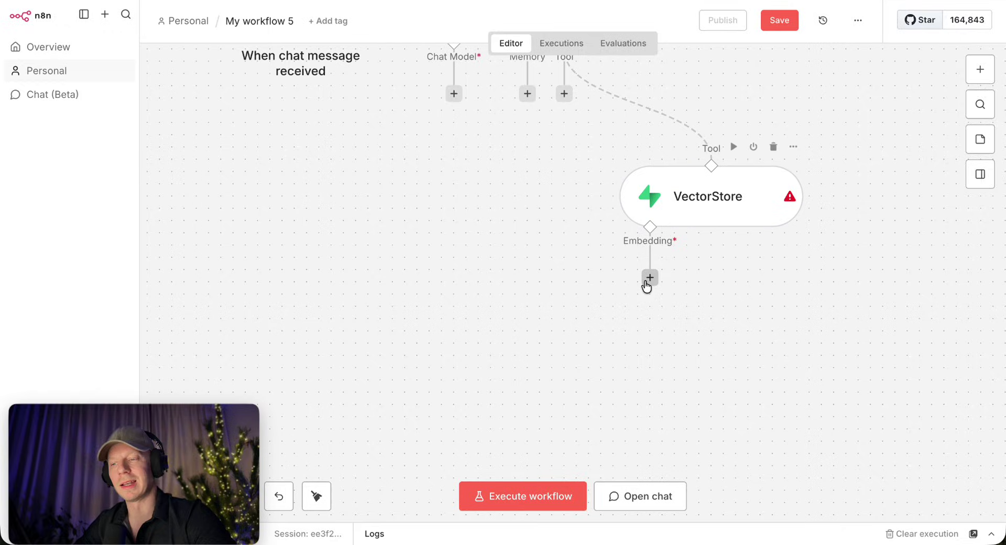
Give the VectorStore tool an OpenAI embeddings model, text-embedding-3-small.
{"action": "left_click", "coordinate": [650, 277]}
{"action": "scroll", "coordinate": [860, 378], "scroll_direction": "down", "scroll_amount": 1}
{"action": "left_click", "coordinate": [799, 416]}
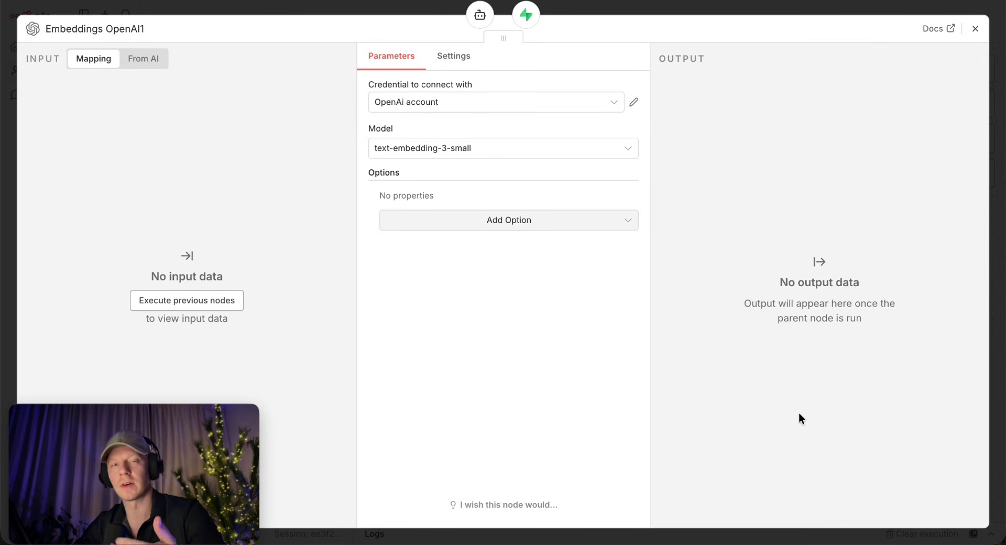
{"action": "left_click", "coordinate": [740, 4]}
Add an OpenAI Chat Model to the agent and confirm it uses gpt-4.1-mini.
{"action": "scroll", "coordinate": [624, 199], "scroll_direction": "down", "scroll_amount": 3}
{"action": "left_click", "coordinate": [511, 147]}
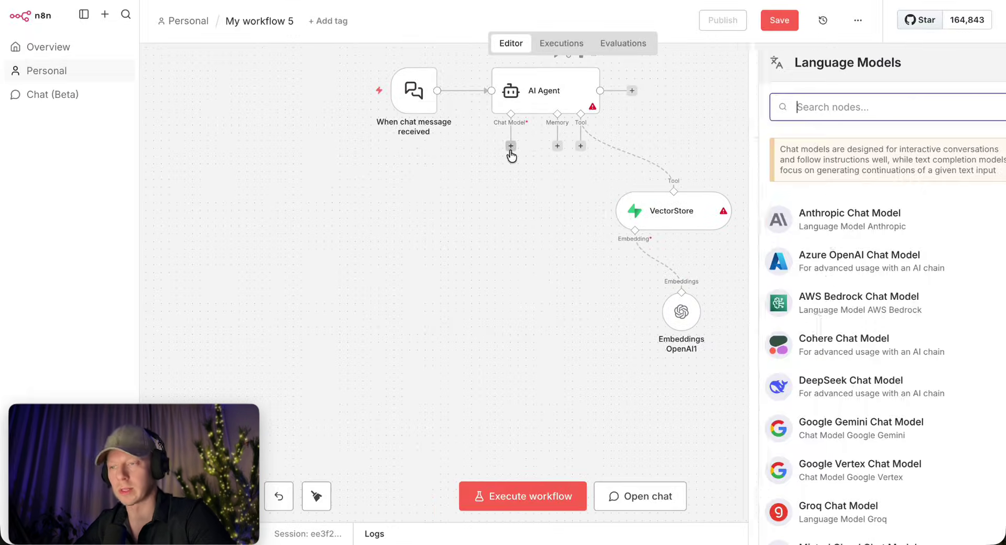
{"action": "scroll", "coordinate": [830, 353], "scroll_direction": "down", "scroll_amount": 6}
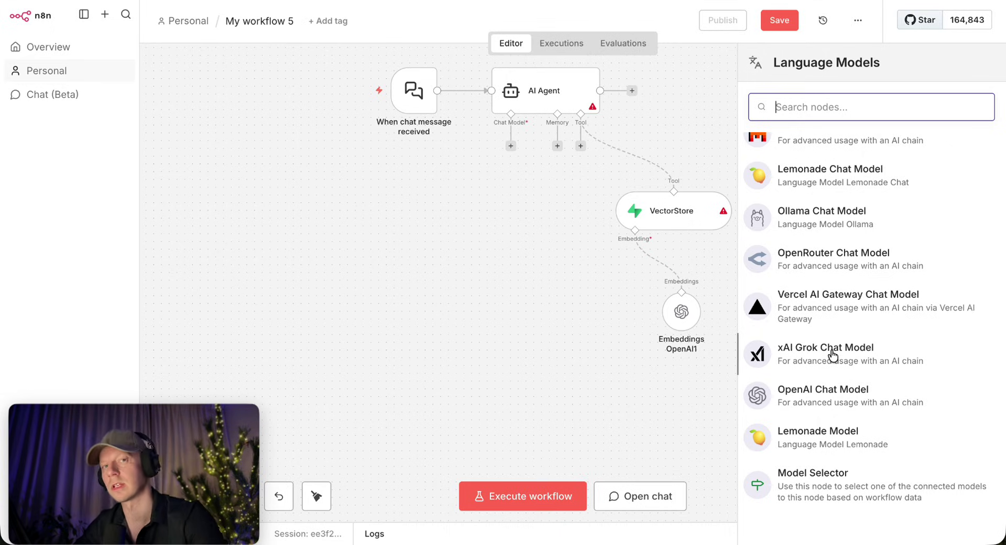
{"action": "left_click", "coordinate": [827, 394]}
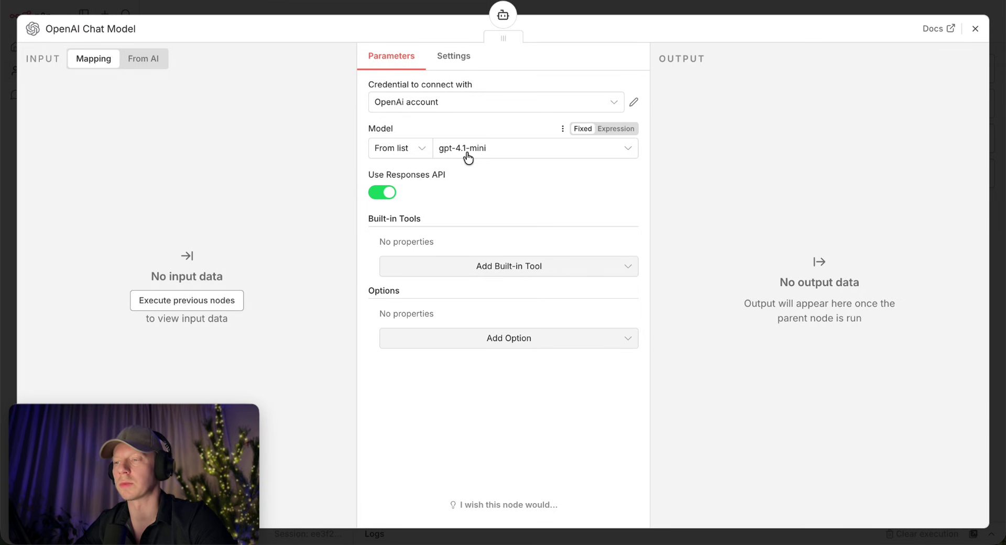
{"action": "left_click", "coordinate": [714, 7]}
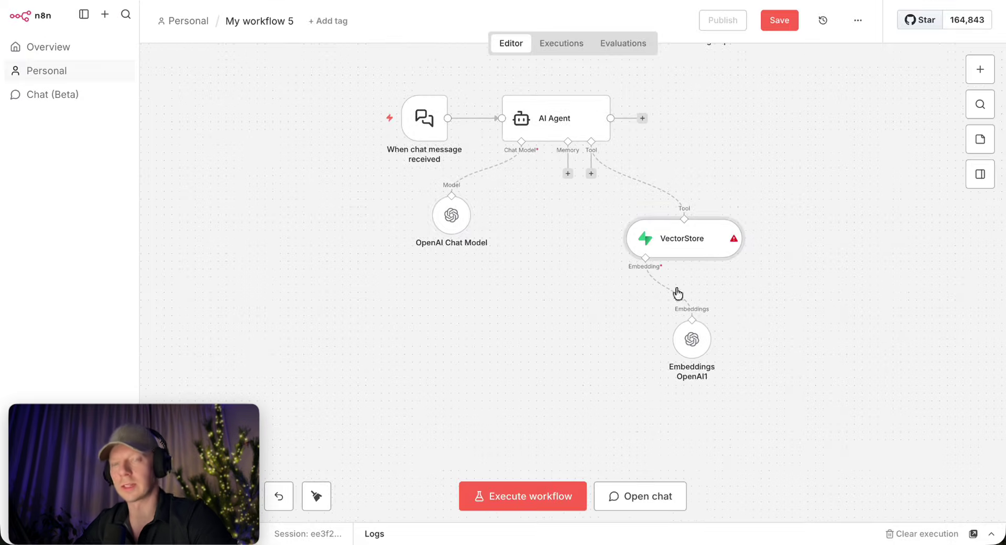
Set VectorStore's table to documents4 and its Query Name option to match_documents4.
{"action": "double_click", "coordinate": [690, 236]}
{"action": "left_click", "coordinate": [495, 307]}
{"action": "left_click", "coordinate": [414, 335]}
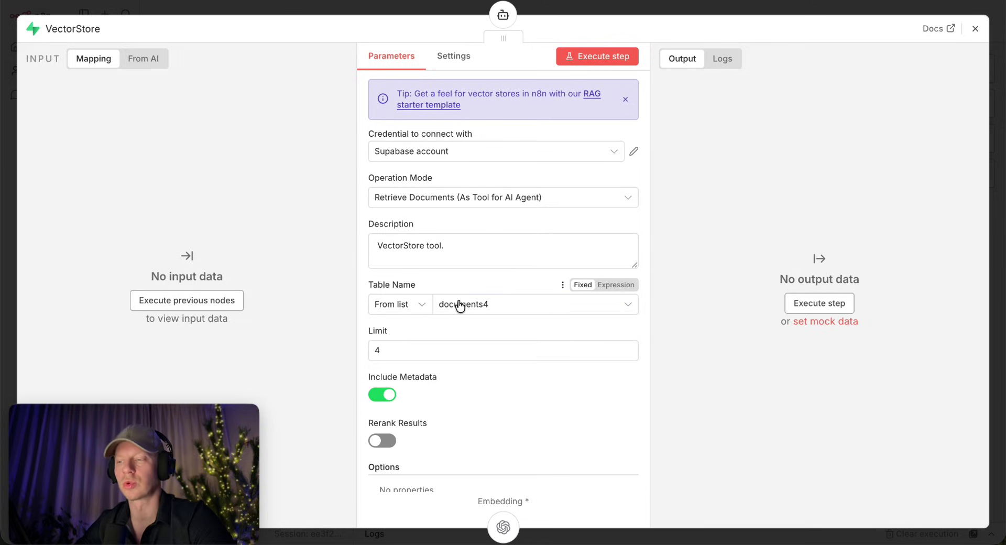
{"action": "scroll", "coordinate": [459, 305], "scroll_direction": "down", "scroll_amount": 3}
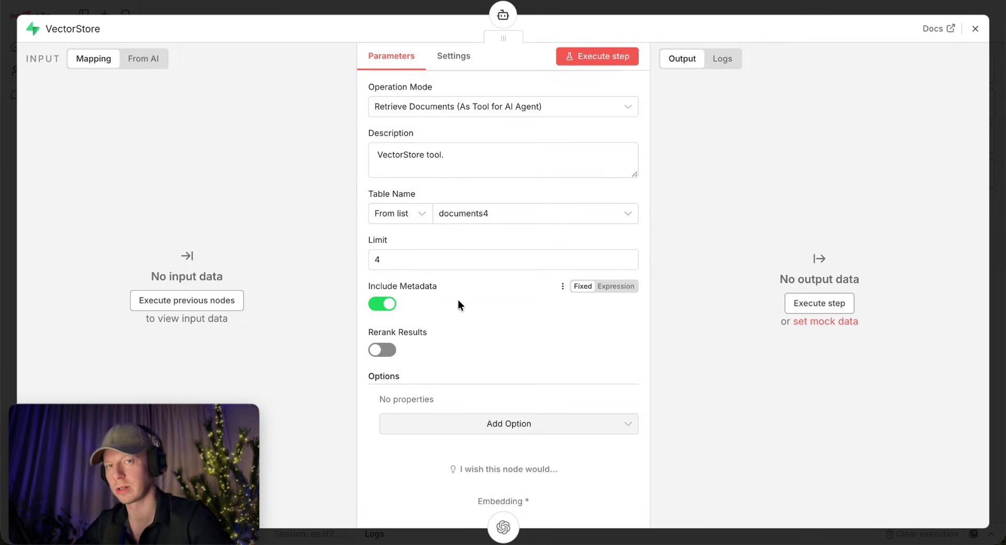
{"action": "left_click", "coordinate": [520, 423]}
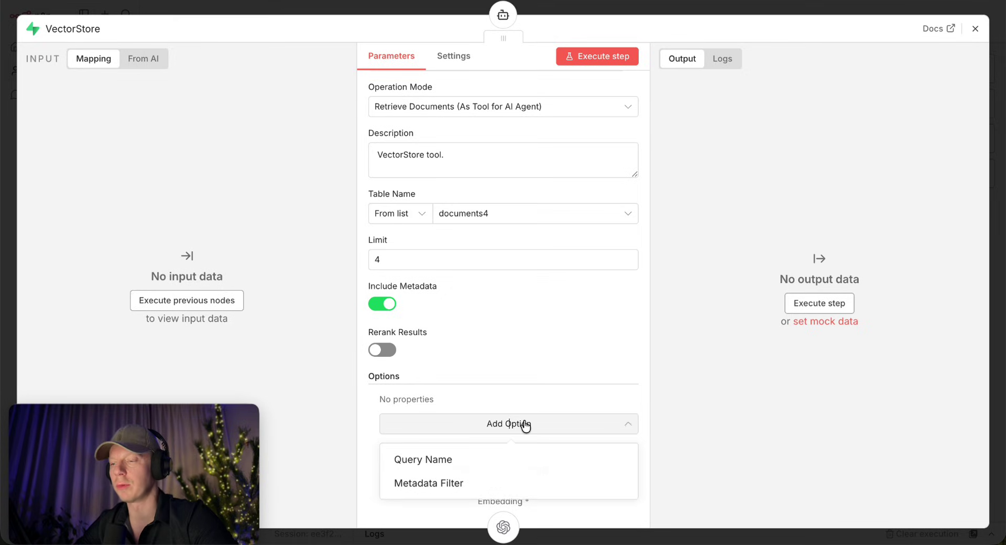
{"action": "left_click", "coordinate": [413, 459]}
{"action": "left_click", "coordinate": [472, 423]}
{"action": "type", "text": "4"}
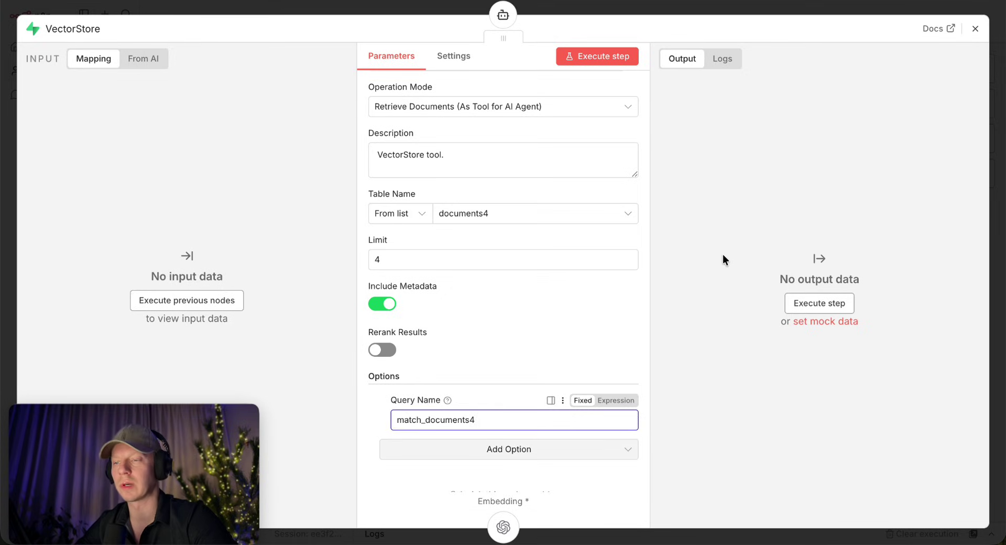
{"action": "left_click", "coordinate": [721, 258]}
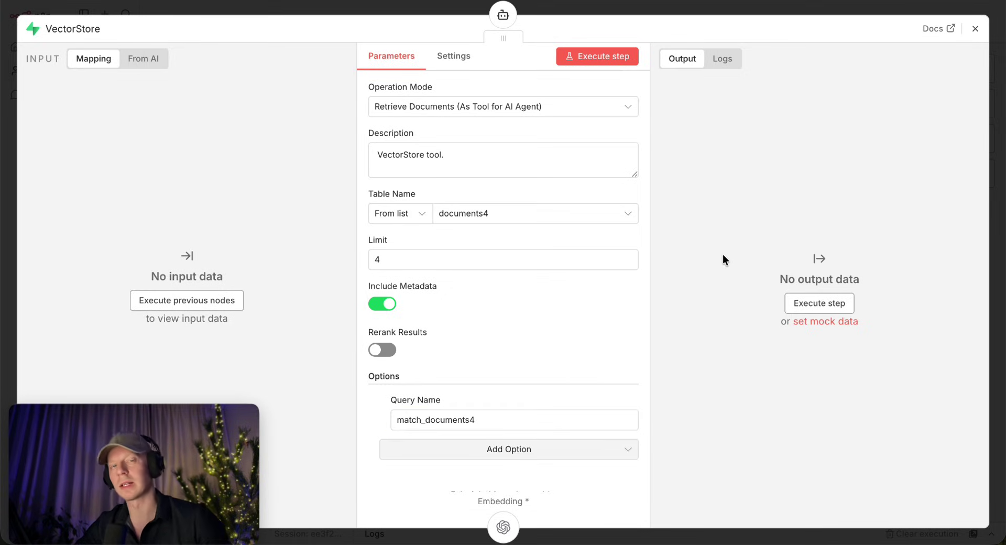
{"action": "key", "text": "Escape"}
Place Embeddings OpenAI1 beneath VectorStore near the agent and save the workflow.
{"action": "left_click_drag", "start_coordinate": [686, 231], "coordinate": [671, 199]}
{"action": "left_click_drag", "start_coordinate": [690, 342], "coordinate": [634, 265]}
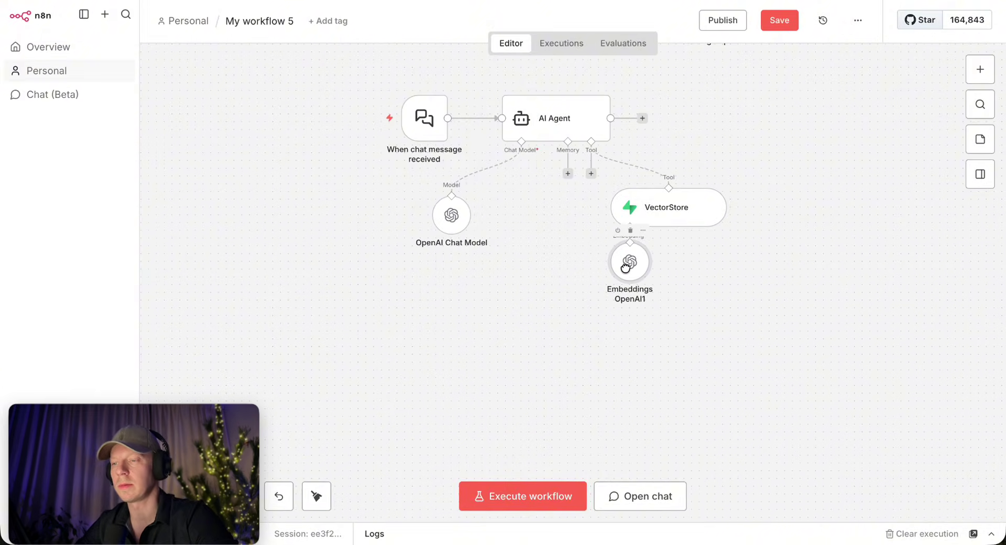
{"action": "scroll", "coordinate": [367, 293], "scroll_direction": "left", "scroll_amount": 2}
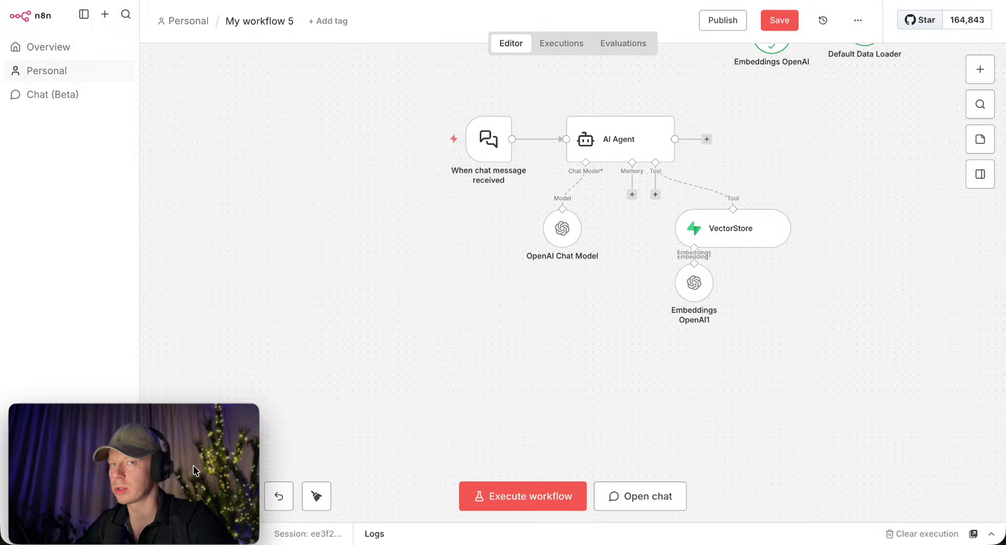
{"action": "key", "text": "ctrl+s"}
Ask the workflow chat 'что ыт думаешь про образование будущего?' and review its answer on customised programmes.
{"action": "left_click", "coordinate": [443, 182]}
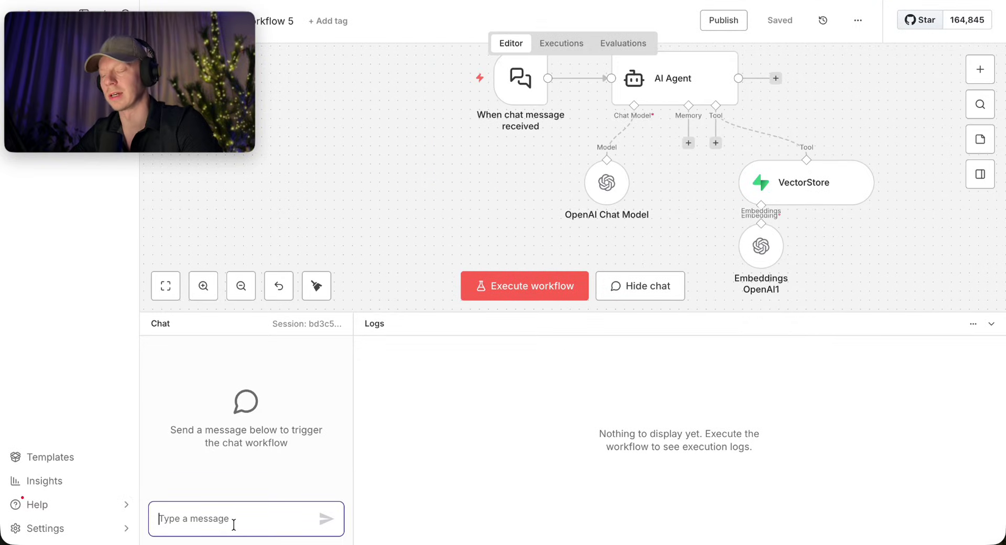
{"action": "type", "text": "что ыт "}
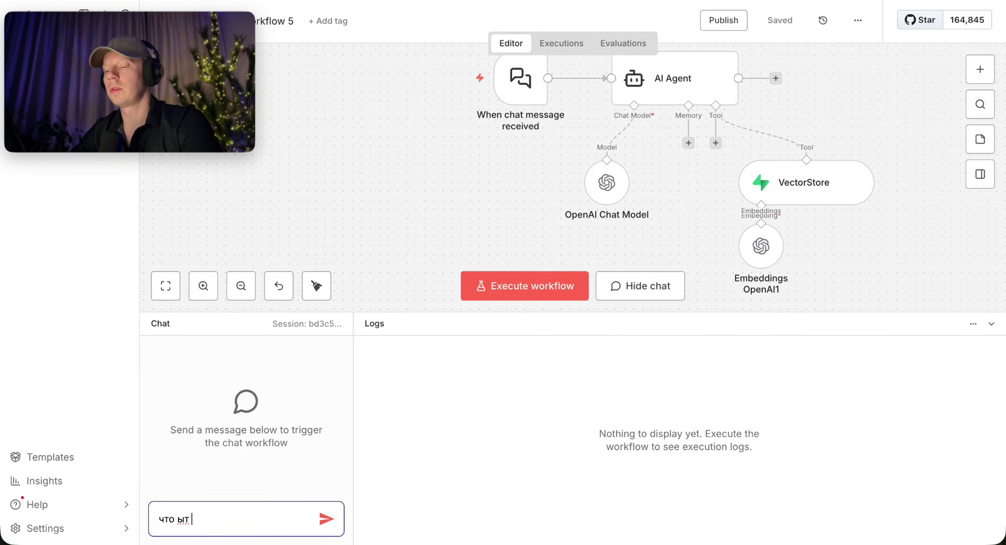
{"action": "type", "text": "думаешь про образова"}
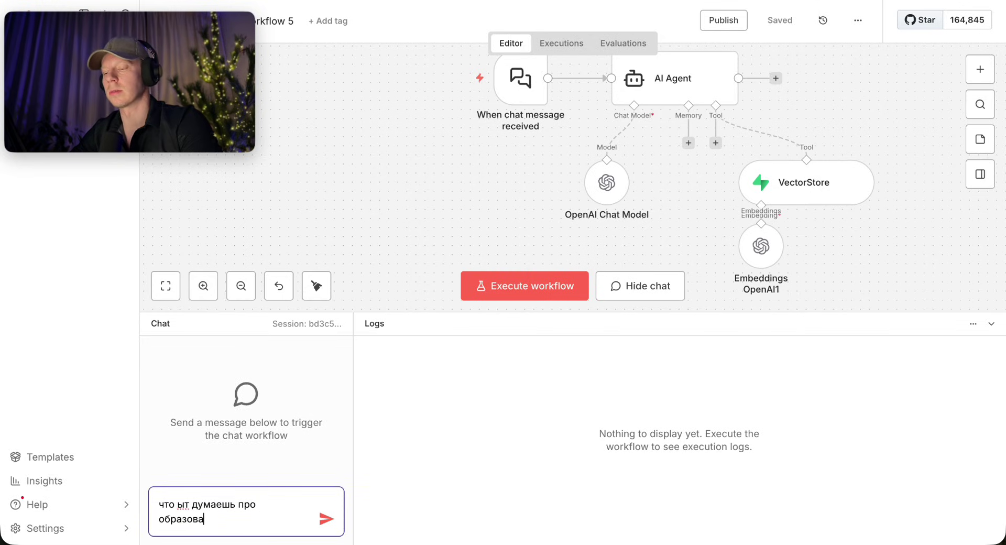
{"action": "type", "text": "ние будущего?"}
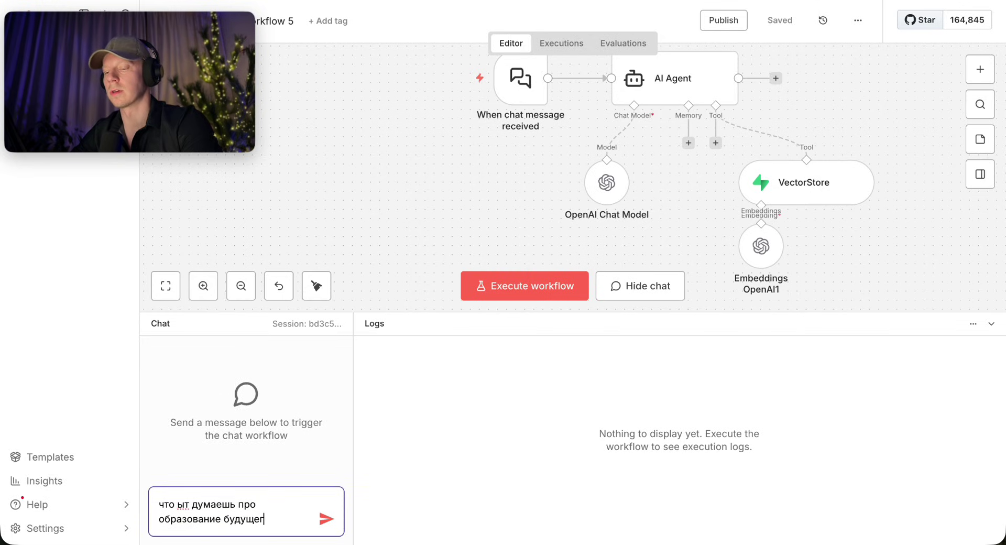
{"action": "key", "text": "Return"}
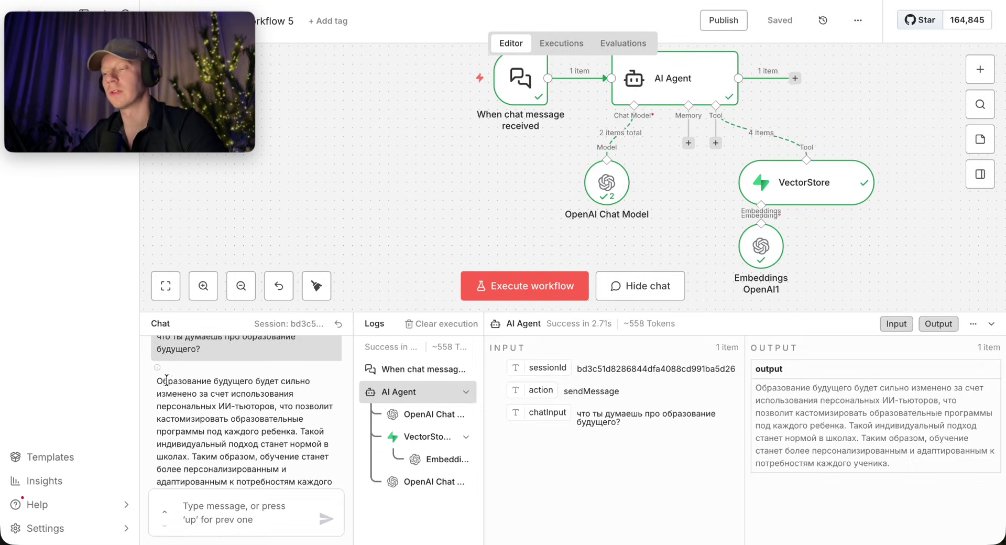
{"action": "left_click_drag", "start_coordinate": [166, 379], "coordinate": [214, 429]}
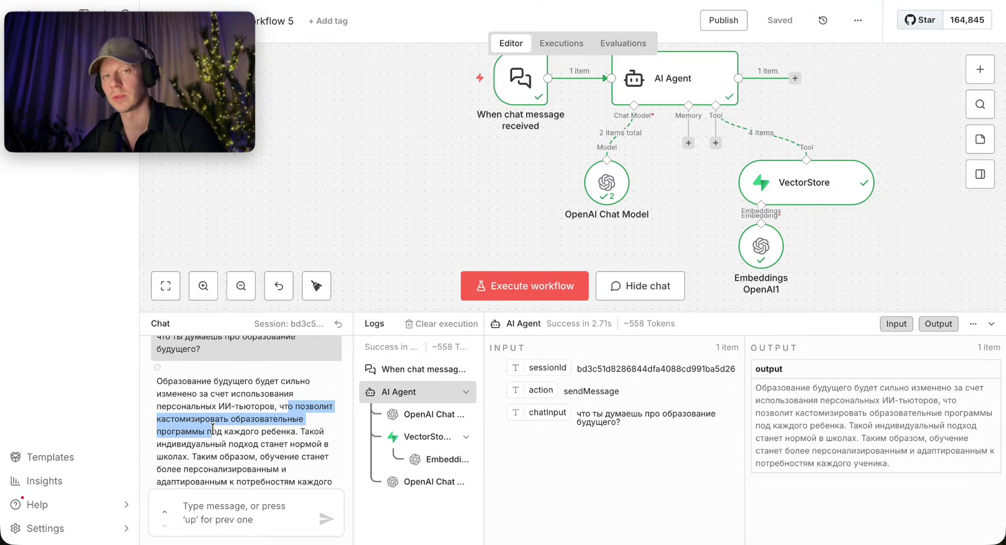
{"action": "key", "text": "super+Tab"}
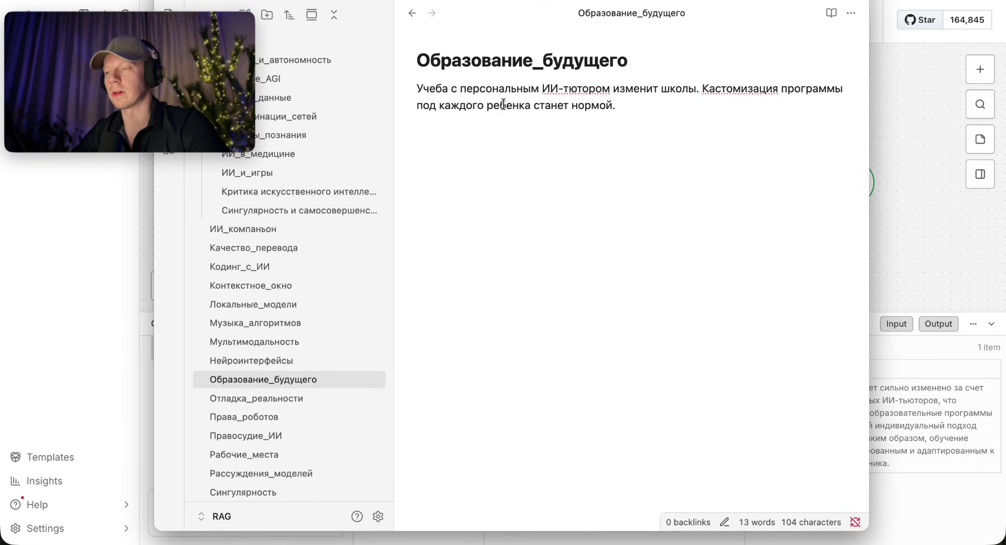
{"action": "left_click_drag", "start_coordinate": [424, 88], "coordinate": [640, 95]}
{"action": "left_click_drag", "start_coordinate": [721, 88], "coordinate": [682, 106]}
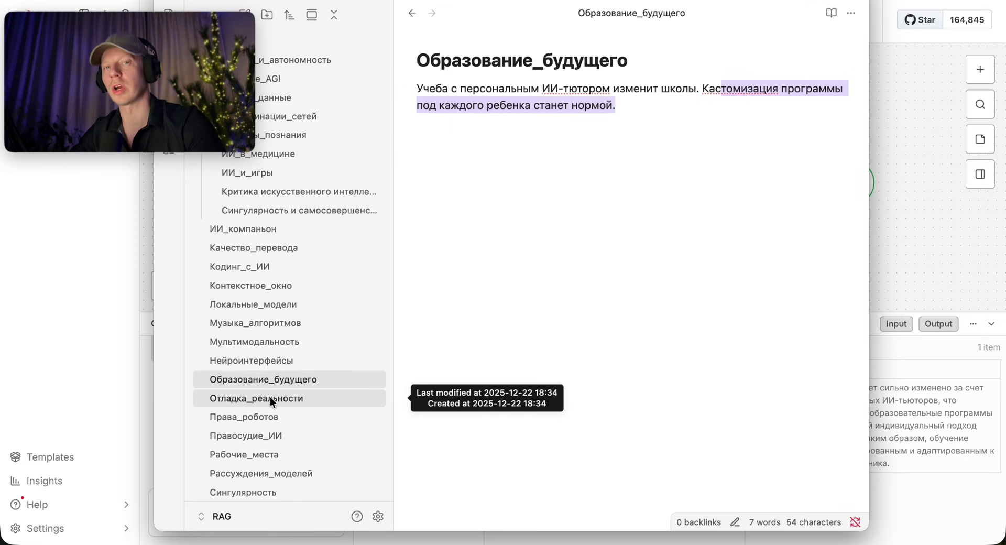
{"action": "left_click", "coordinate": [925, 243]}
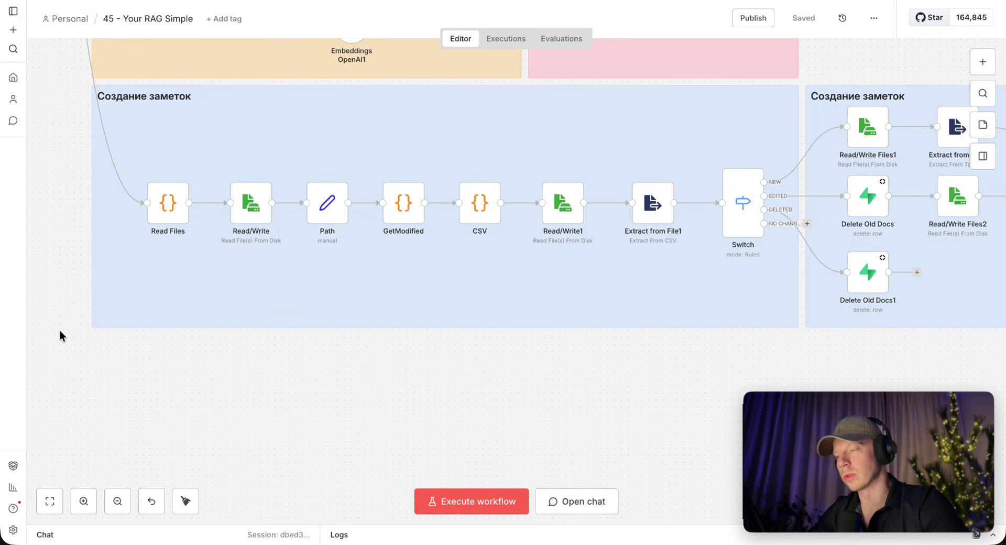
Survey the '45 - Your RAG Simple' pipeline by selecting its left and right node groups.
{"action": "left_click_drag", "start_coordinate": [60, 330], "coordinate": [772, 141]}
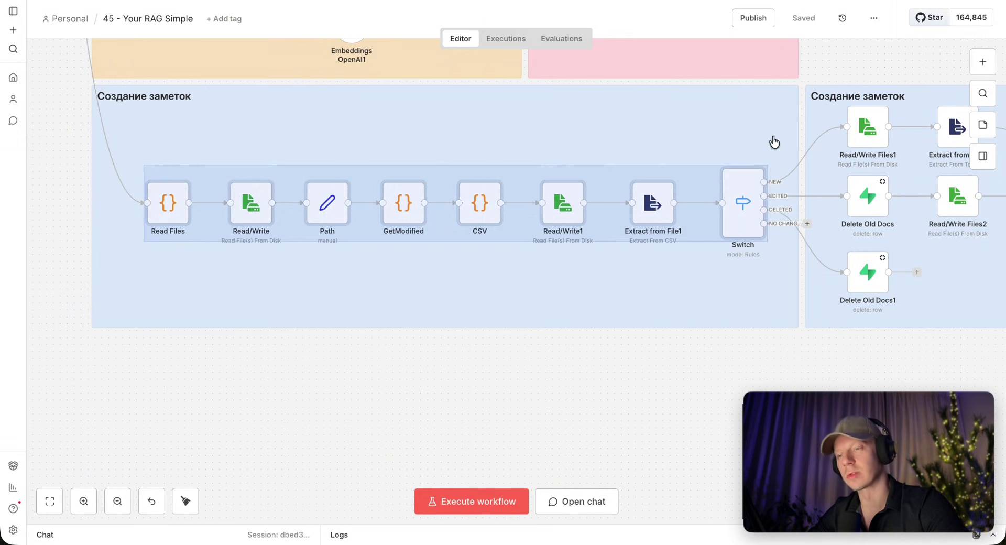
{"action": "left_click", "coordinate": [548, 357]}
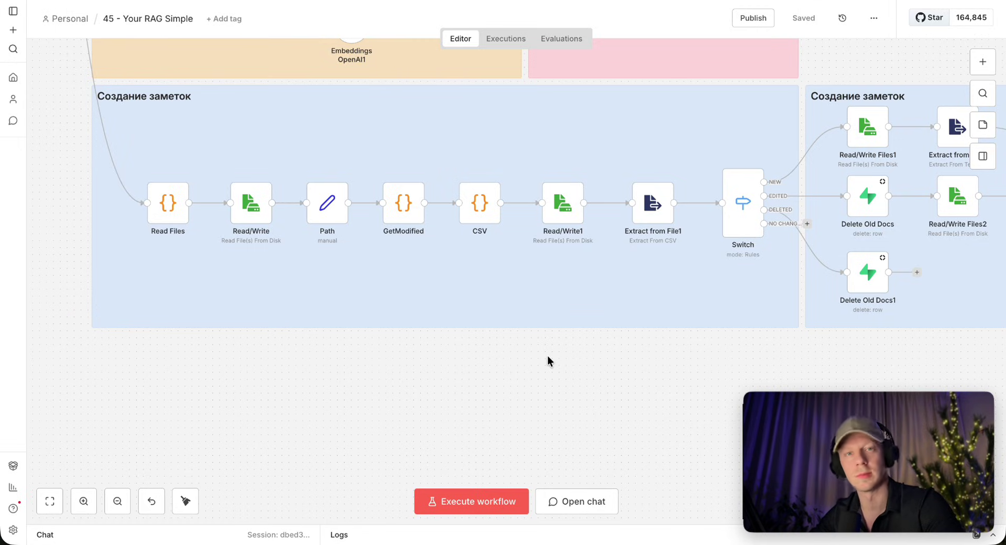
{"action": "scroll", "coordinate": [914, 359], "scroll_direction": "right", "scroll_amount": 10}
{"action": "left_click_drag", "start_coordinate": [914, 357], "coordinate": [346, 86]}
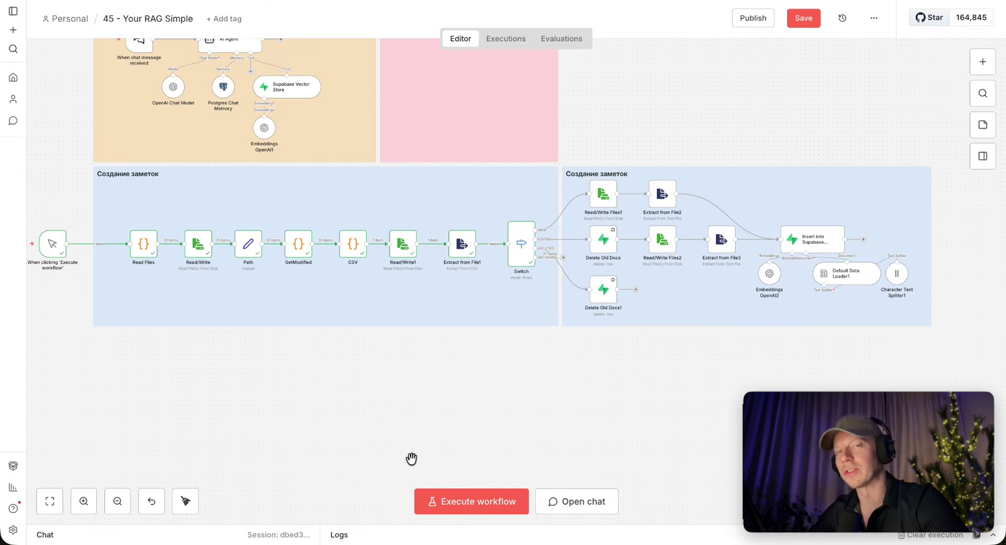
{"action": "mouse_move", "coordinate": [352, 249]}
{"action": "left_mouse_down"}
{"action": "mouse_move", "coordinate": [347, 238]}
{"action": "mouse_move", "coordinate": [357, 250]}
{"action": "left_mouse_up"}
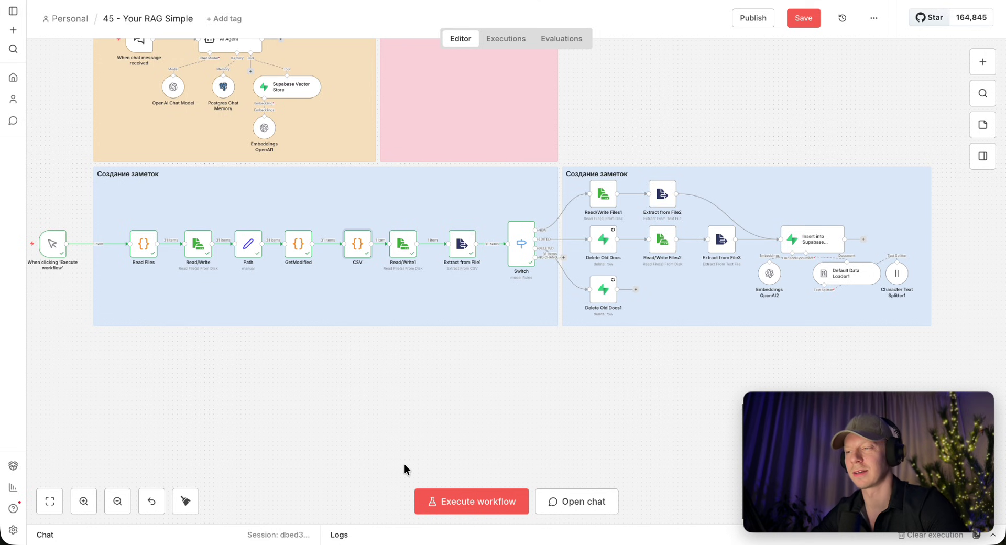
Preview files_status.csv in myfiles-n8n and scan its note rows, all marked NO CHANGES.
{"action": "key", "text": "super+Tab"}
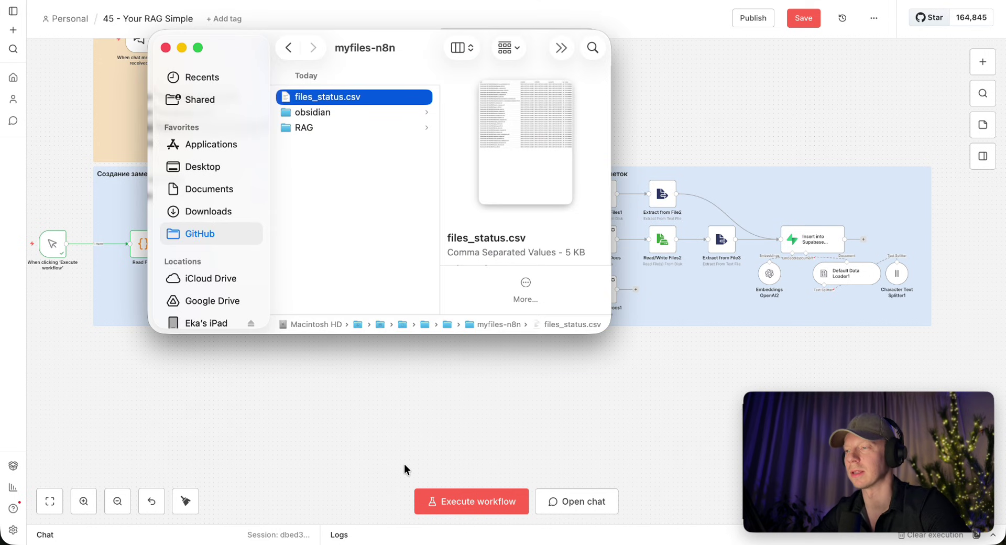
{"action": "key", "text": "space"}
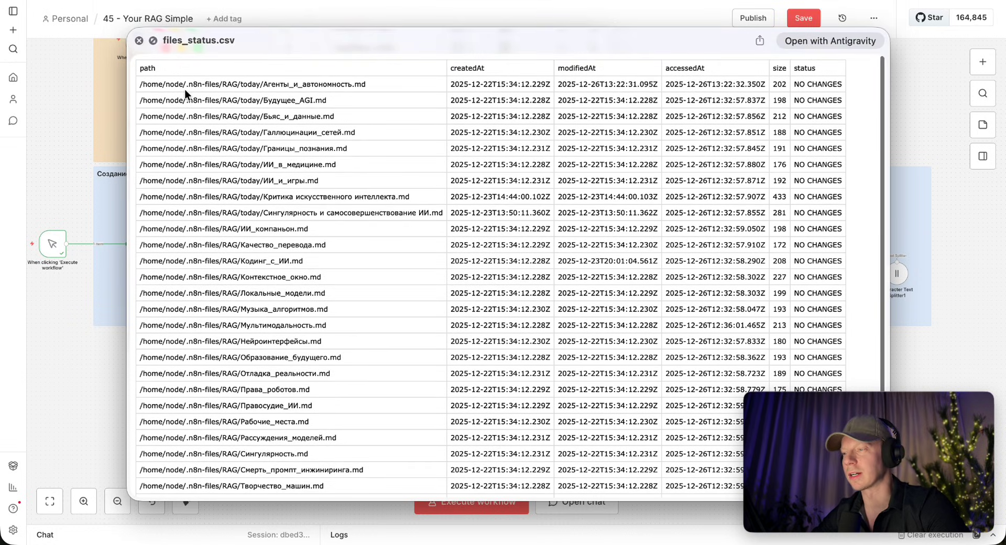
{"action": "left_click_drag", "start_coordinate": [237, 86], "coordinate": [262, 85]}
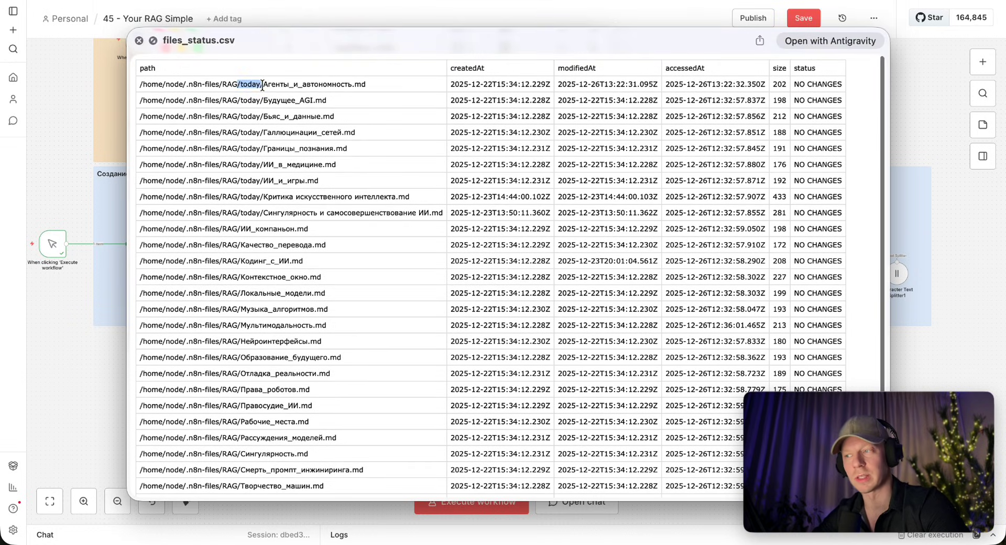
{"action": "left_click_drag", "start_coordinate": [242, 159], "coordinate": [238, 293]}
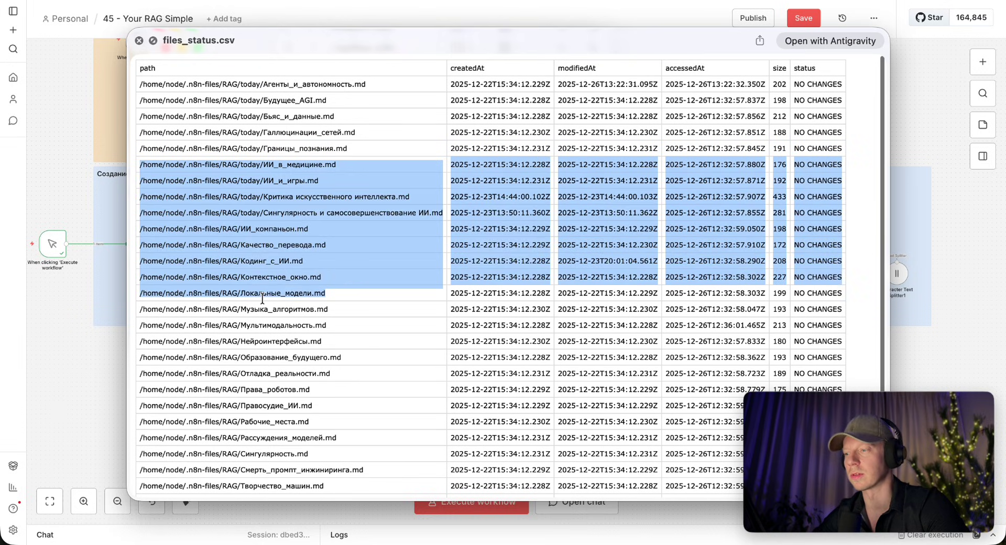
{"action": "left_click", "coordinate": [235, 212]}
{"action": "left_click_drag", "start_coordinate": [234, 212], "coordinate": [322, 315]}
{"action": "left_click", "coordinate": [326, 338]}
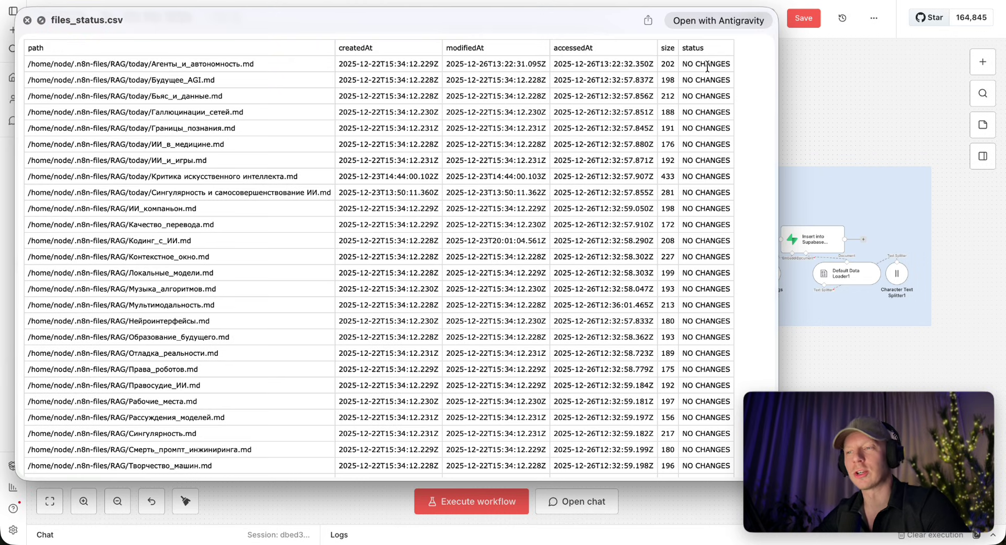
{"action": "left_click_drag", "start_coordinate": [712, 80], "coordinate": [708, 291]}
{"action": "left_click", "coordinate": [708, 296]}
{"action": "scroll", "coordinate": [710, 228], "scroll_direction": "down", "scroll_amount": 3}
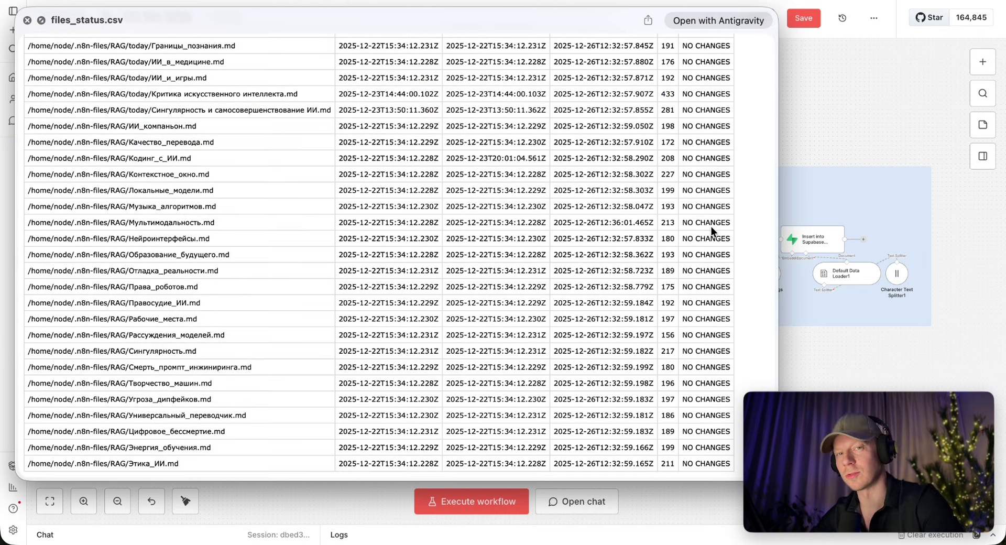
Create a new folder named test in the RAG notes vault.
{"action": "key", "text": "super+Tab"}
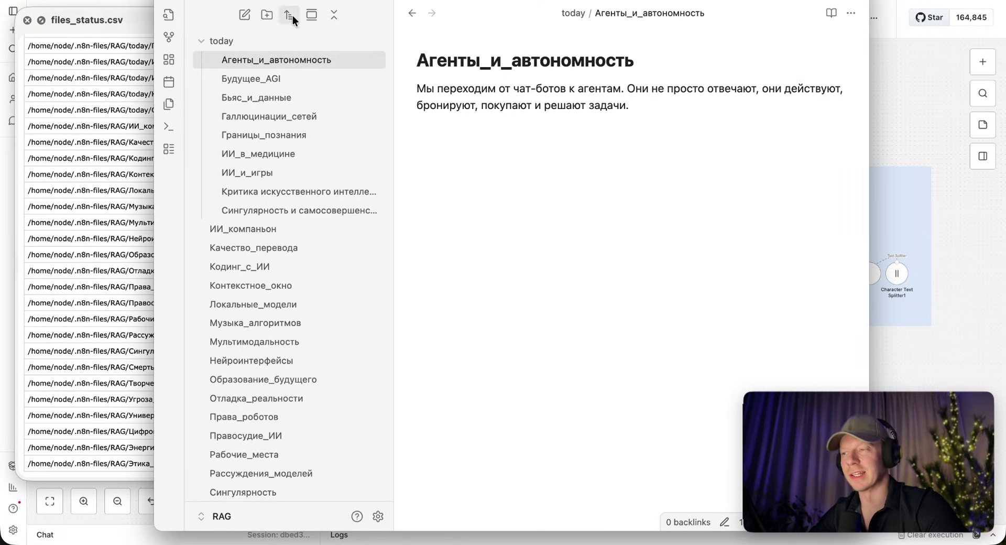
{"action": "left_click", "coordinate": [268, 12]}
{"action": "type", "text": "test"}
{"action": "key", "text": "Return"}
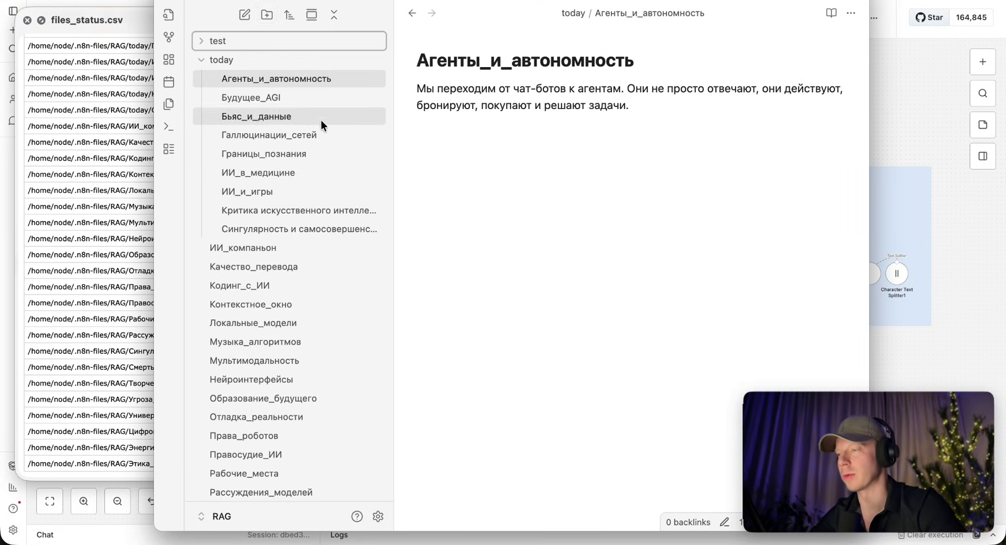
Create a note titled 'сложные промпты' containing the pasted sentence about AI understanding intent.
{"action": "key", "text": "ctrl+n"}
{"action": "key", "text": "Return"}
{"action": "type", "text": "Идеальный ИИ поймет намерение без сложных промптов. Мы вернемся к обычному человеческому общению."}
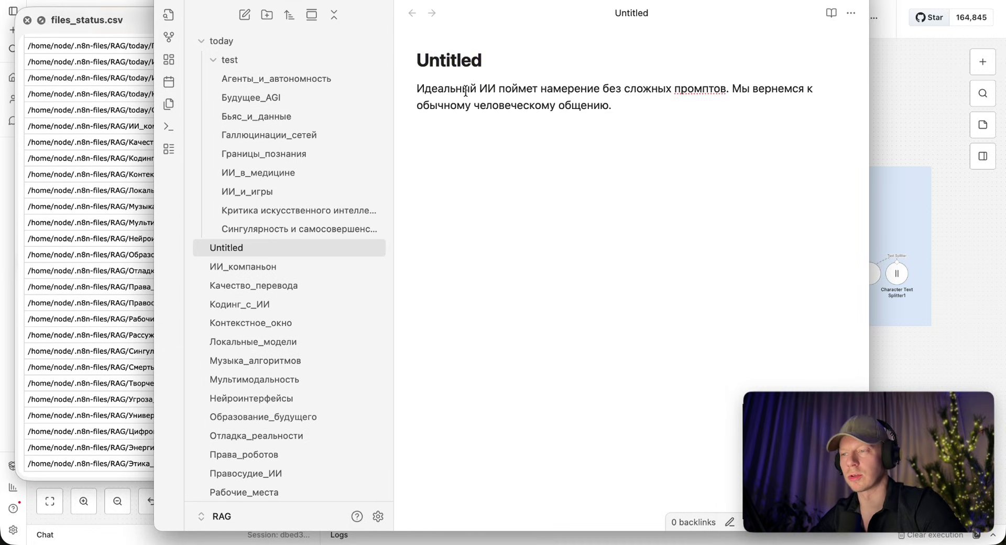
{"action": "left_click_drag", "start_coordinate": [480, 88], "coordinate": [587, 94]}
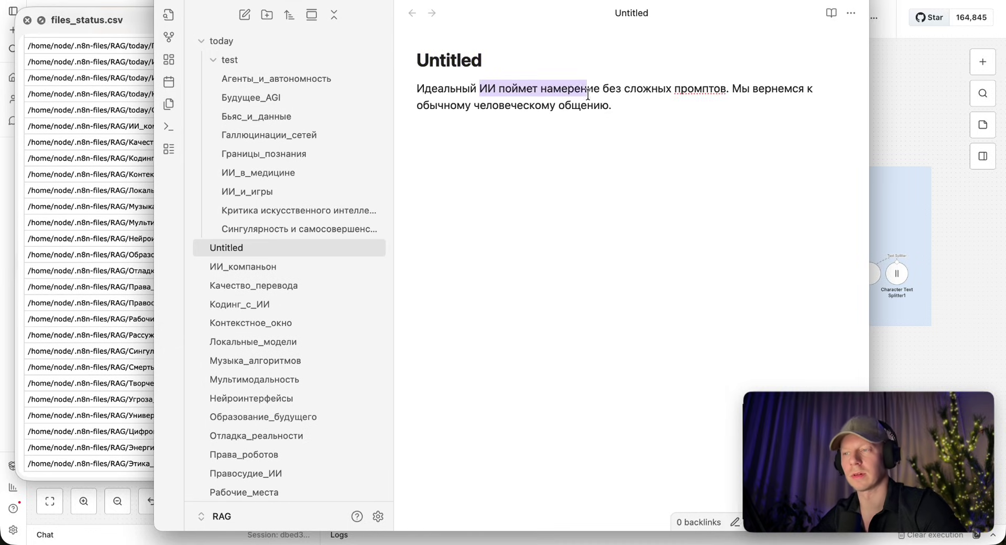
{"action": "left_click", "coordinate": [640, 115]}
{"action": "double_click", "coordinate": [427, 58]}
{"action": "type", "text": "ckjжные промпты"}
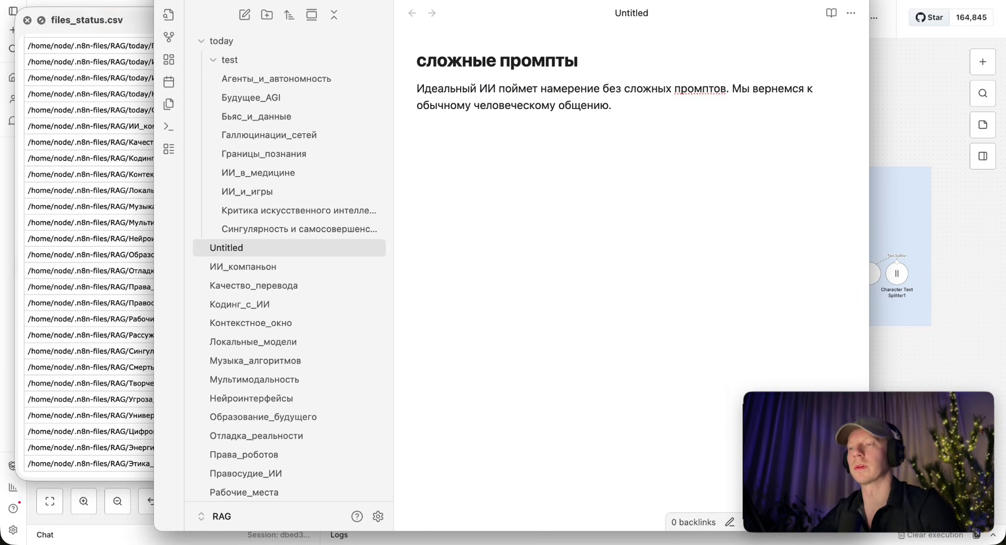
Append 'и как быстро это произойдёт?' to the end of the ИИ_компаньон note.
{"action": "left_click", "coordinate": [249, 250]}
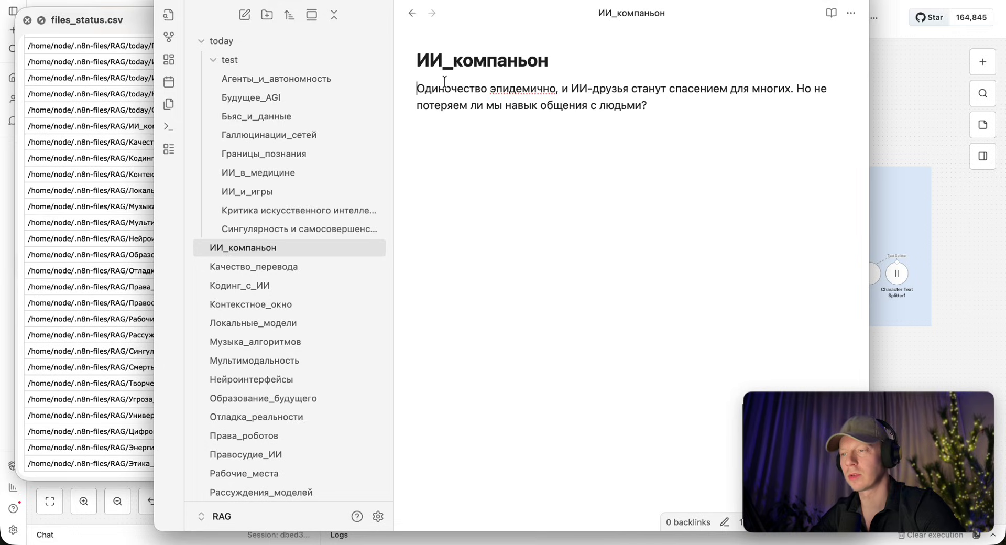
{"action": "key", "text": "super+Down"}
{"action": "type", "text": "и как быстро это произойд"}
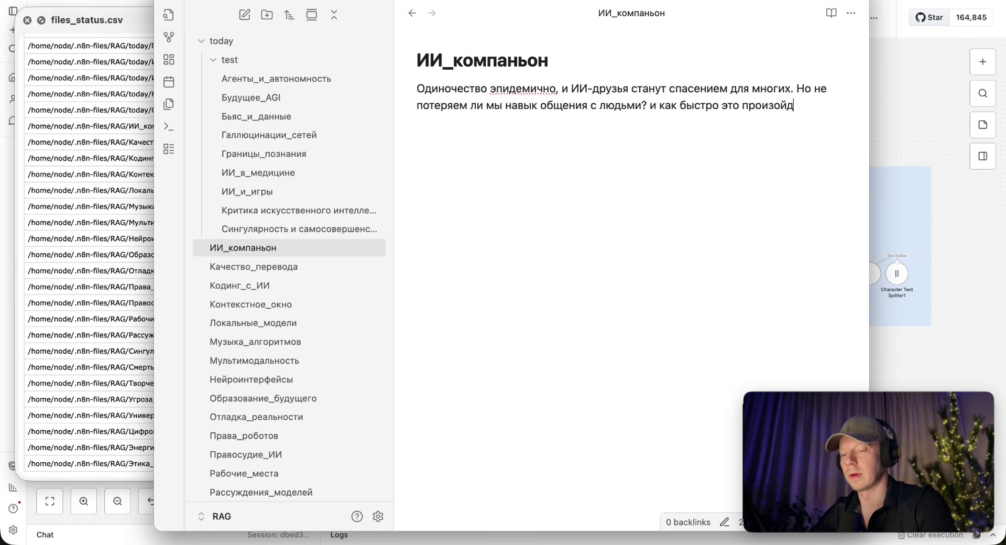
{"action": "type", "text": "ёт?"}
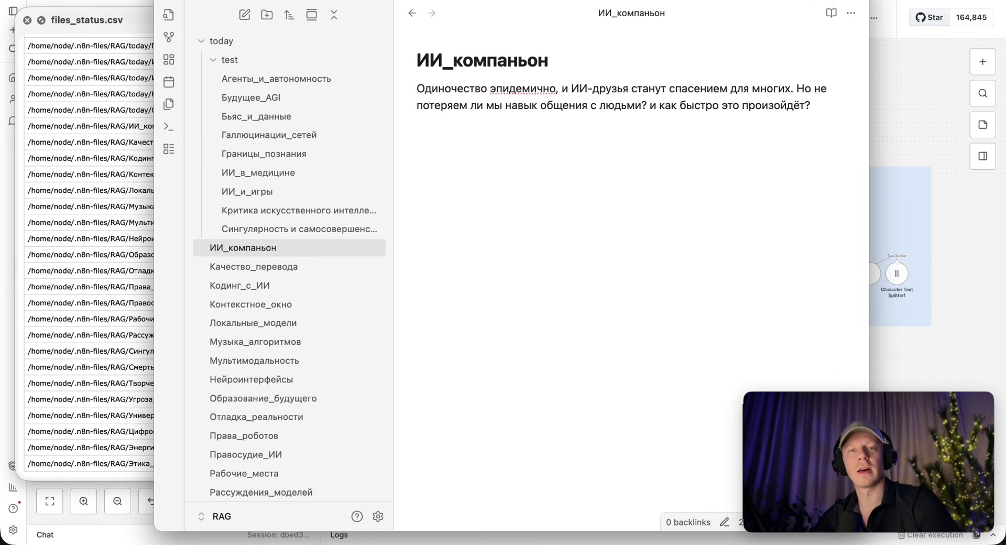
{"action": "key", "text": "super+Tab"}
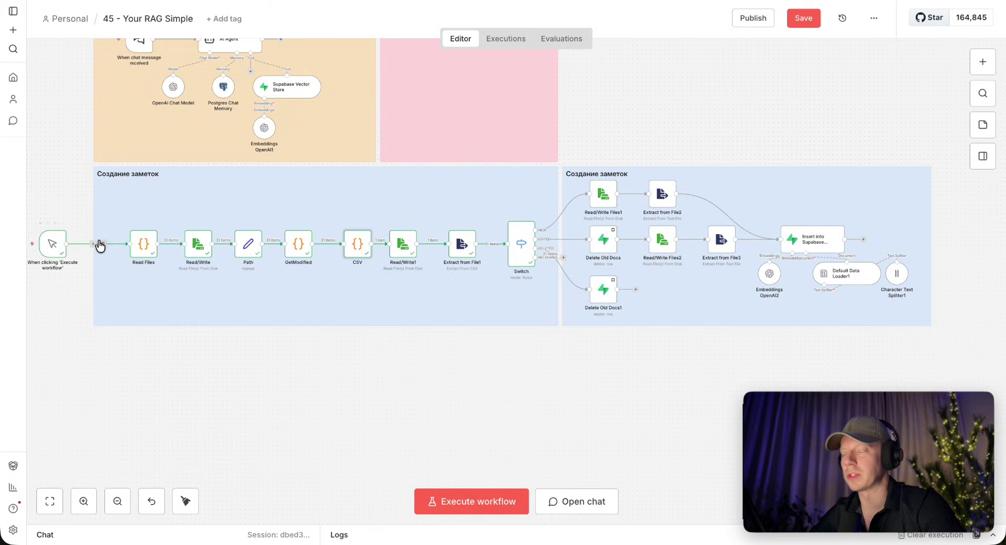
Execute the note-sync workflow so the NEW and EDITED branches each process one note.
{"action": "scroll", "coordinate": [73, 247], "scroll_direction": "left", "scroll_amount": 2}
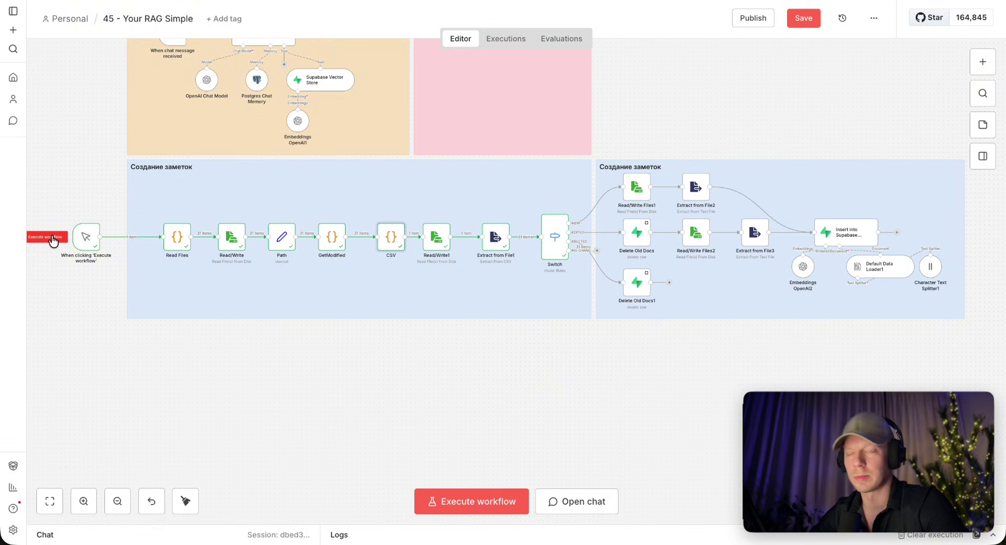
{"action": "left_click", "coordinate": [53, 238]}
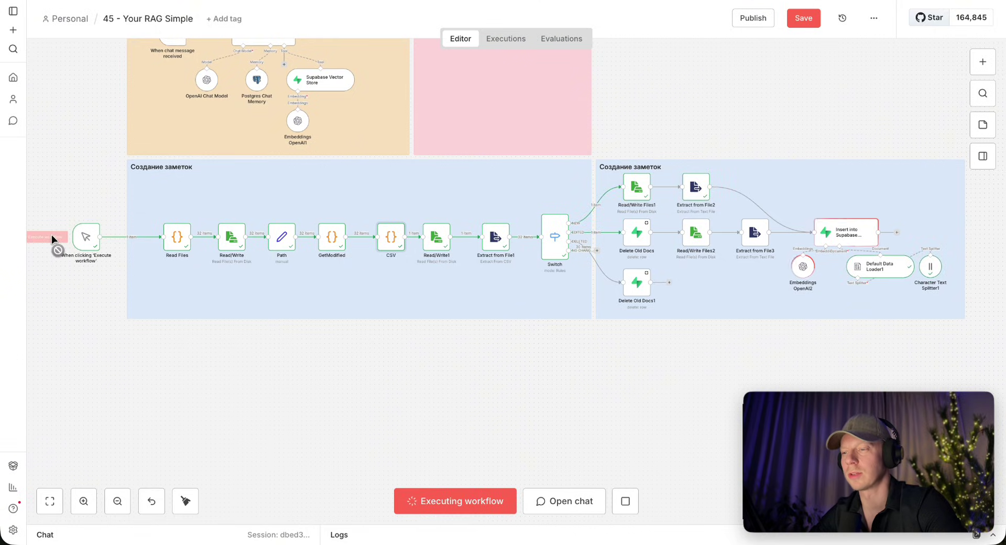
{"action": "scroll", "coordinate": [703, 224], "scroll_direction": "up", "scroll_amount": 4}
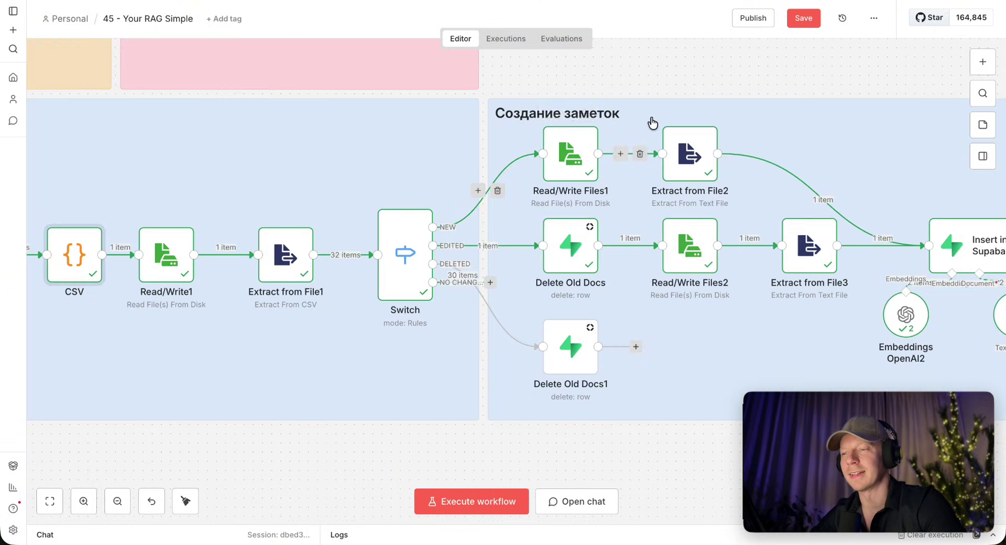
{"action": "scroll", "coordinate": [635, 243], "scroll_direction": "left", "scroll_amount": 3}
Check files_status.csv: ИИ_компаньон is marked EDITED and сложные промпты is marked NEW.
{"action": "key", "text": "super+Tab"}
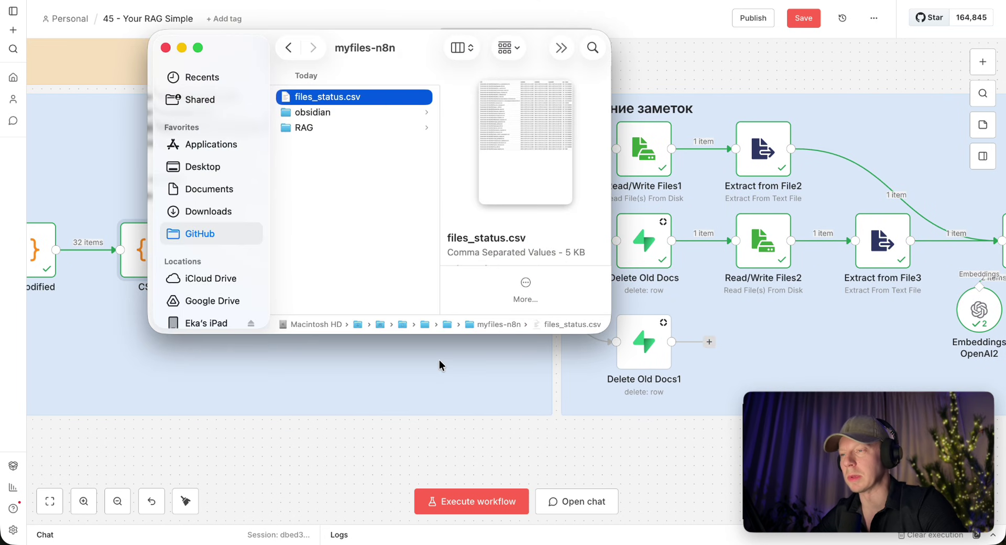
{"action": "key", "text": "space"}
{"action": "left_click_drag", "start_coordinate": [129, 169], "coordinate": [180, 166]}
{"action": "left_click_drag", "start_coordinate": [681, 165], "coordinate": [712, 166]}
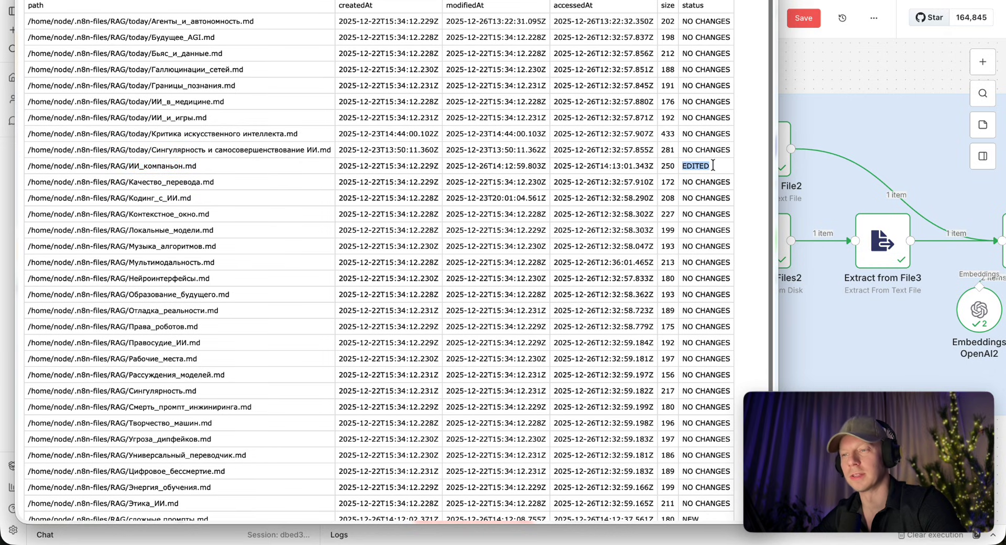
{"action": "scroll", "coordinate": [422, 224], "scroll_direction": "down", "scroll_amount": 1}
{"action": "left_click_drag", "start_coordinate": [136, 507], "coordinate": [203, 504]}
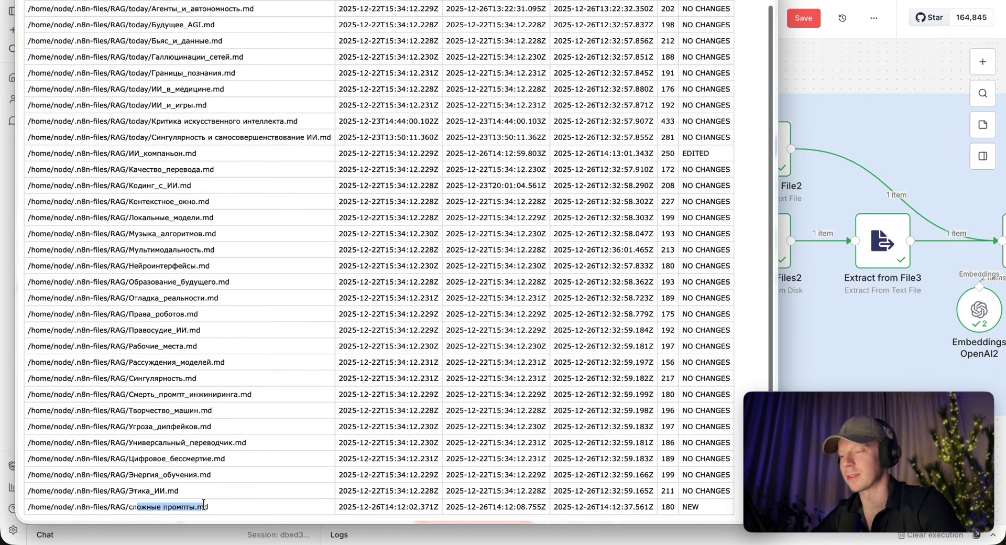
{"action": "left_click_drag", "start_coordinate": [682, 506], "coordinate": [700, 507]}
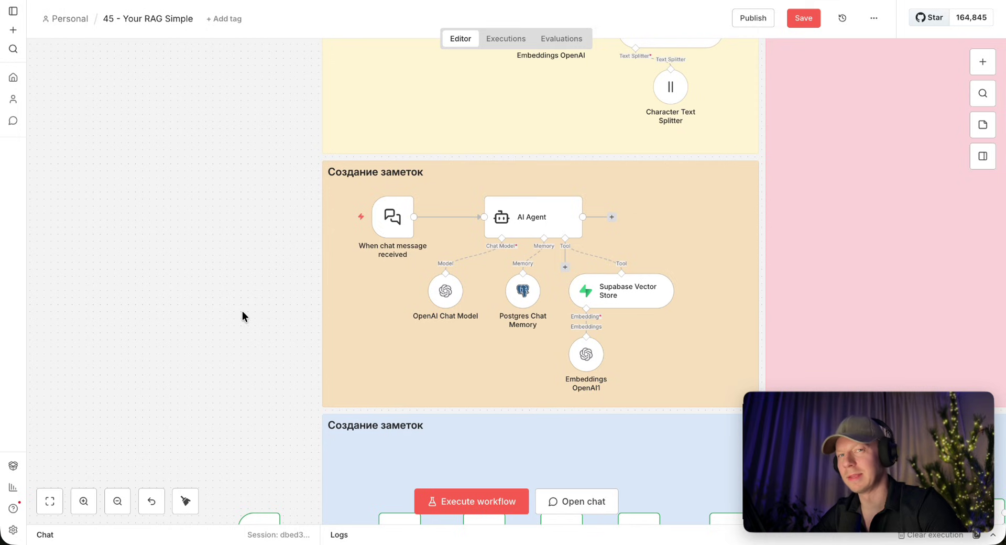
Ask the chat agent 'ии понимать мои намерения без сложных промптов?' and which notes discussed it.
{"action": "left_click", "coordinate": [338, 217]}
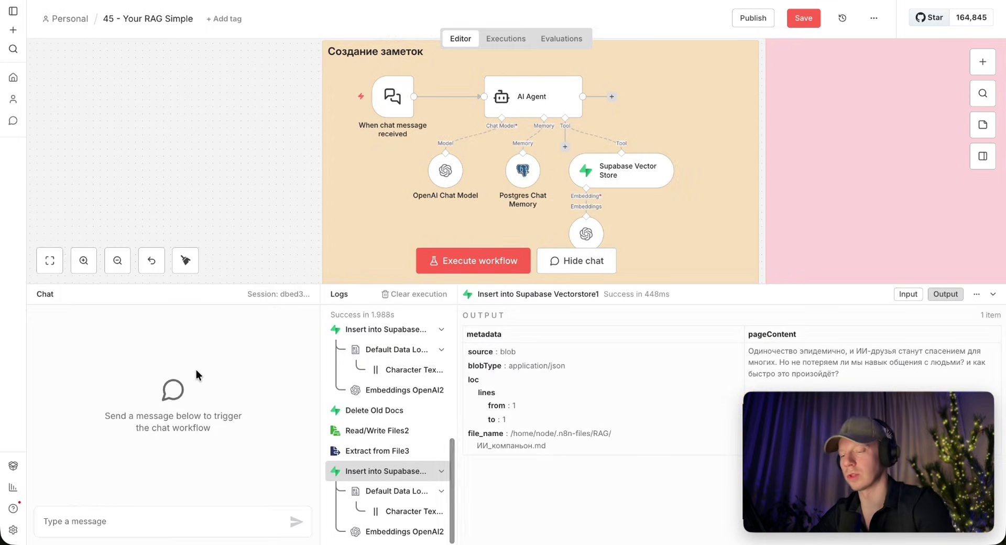
{"action": "type", "text": "и"}
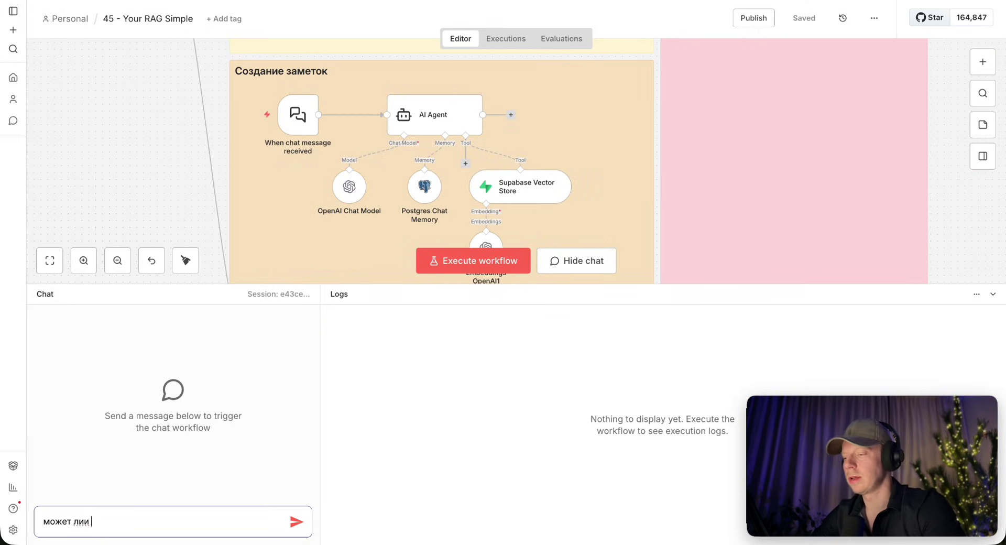
{"action": "key", "text": "BackSpace"}
{"action": "key", "text": "BackSpace"}
{"action": "type", "text": "ии пон"}
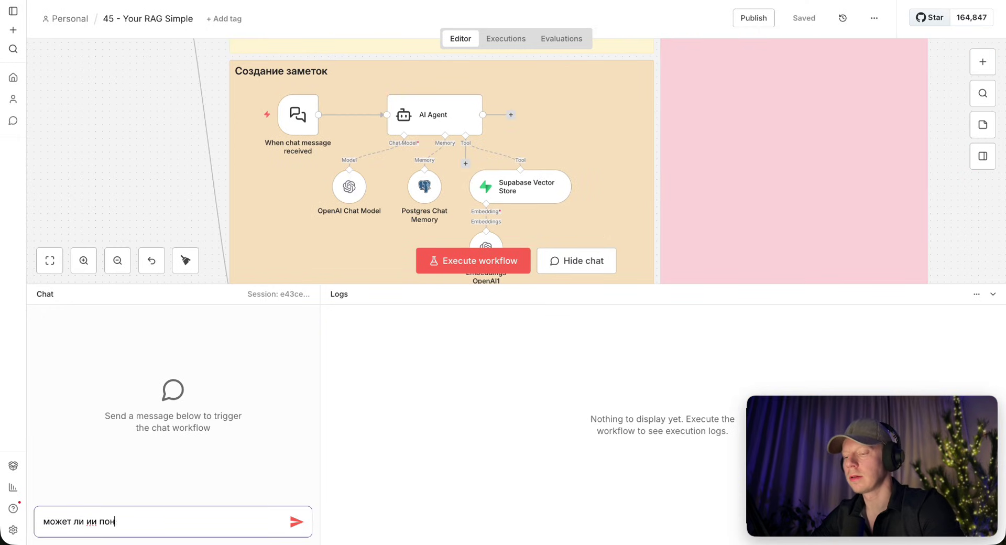
{"action": "type", "text": "имать мои намерения без сложных промптов?"}
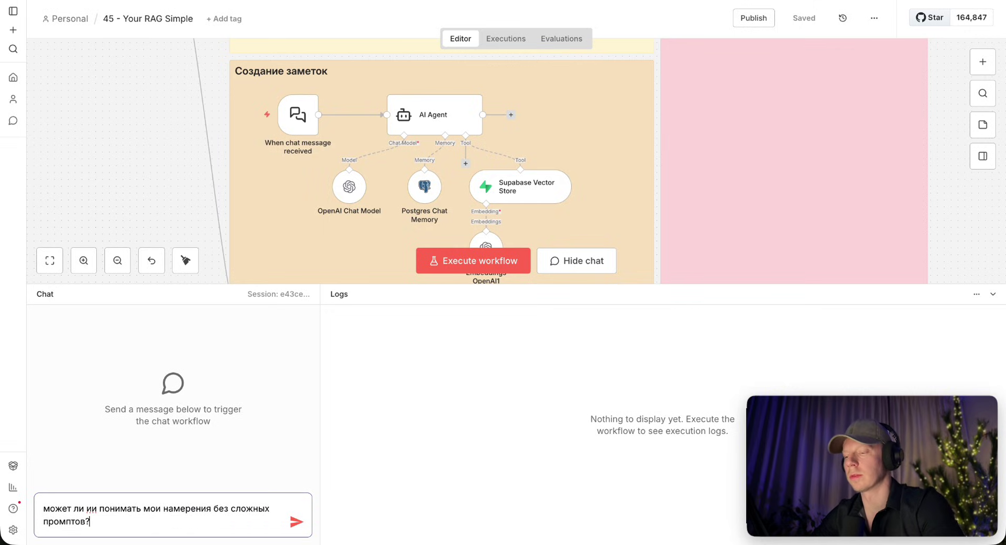
{"action": "key", "text": "shift+Return"}
{"action": "key", "text": "shift+Return"}
{"action": "type", "text": "в какх заметках я говорил про это?"}
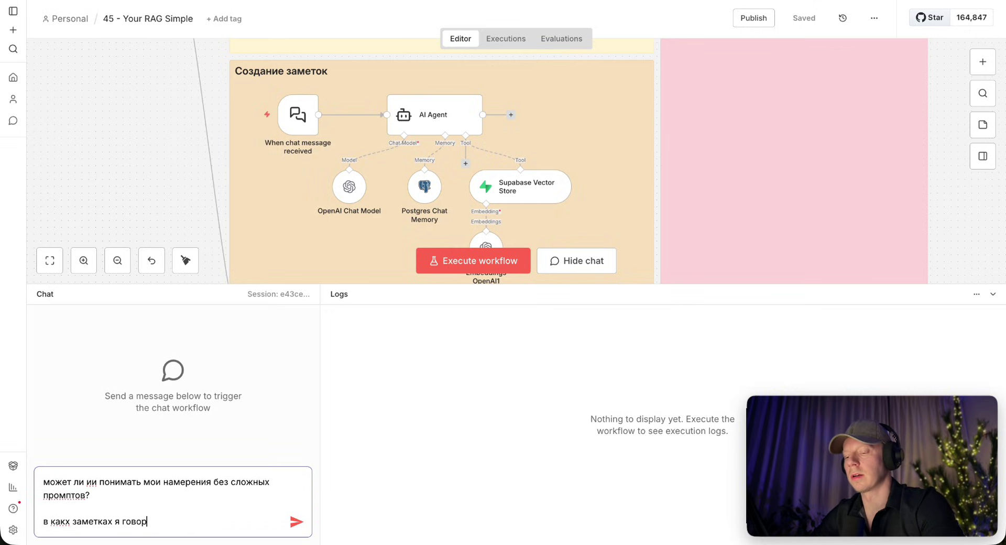
{"action": "key", "text": "Return"}
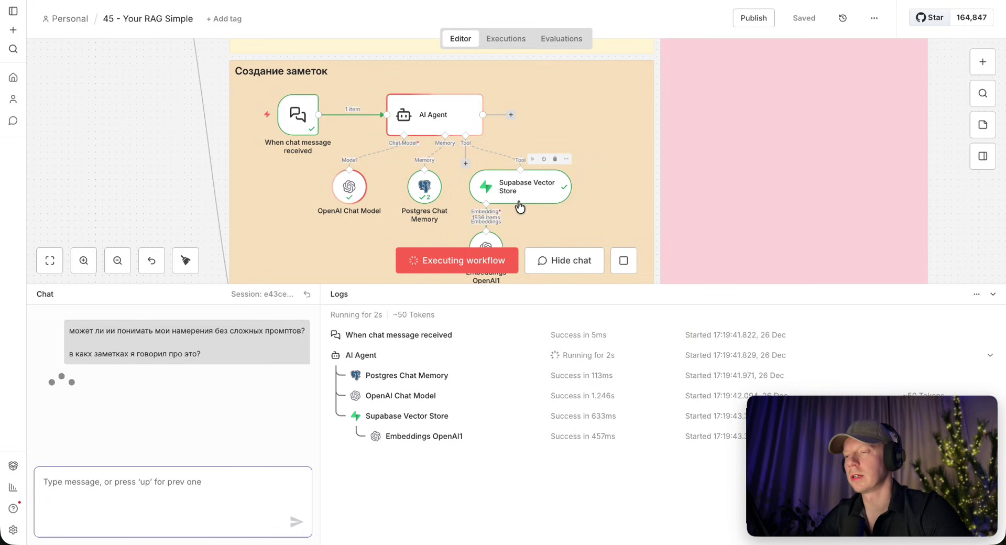
Review the reply citing сложные промпты.md, then close the chat to show the whole workflow.
{"action": "left_click_drag", "start_coordinate": [77, 382], "coordinate": [221, 396]}
{"action": "left_click", "coordinate": [256, 397]}
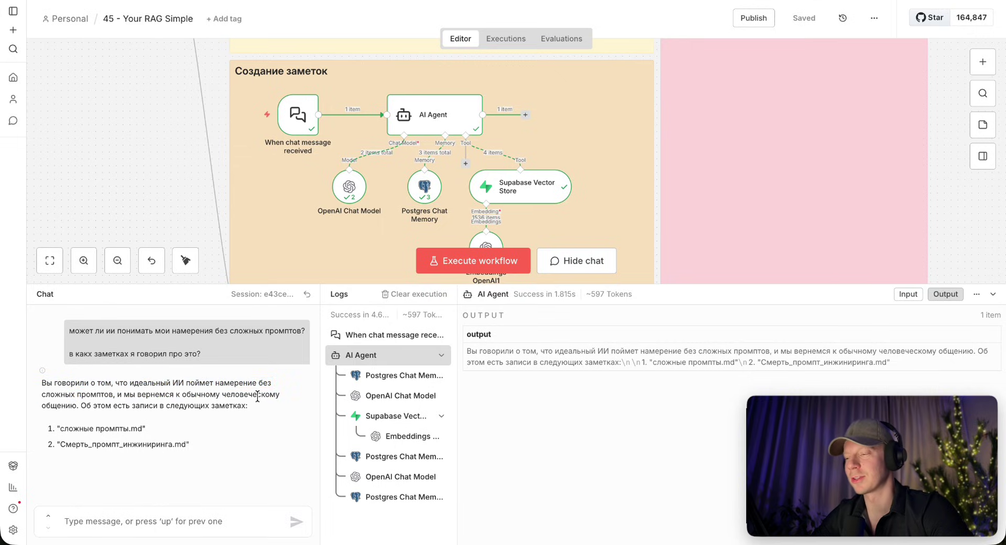
{"action": "left_click_drag", "start_coordinate": [68, 428], "coordinate": [168, 446]}
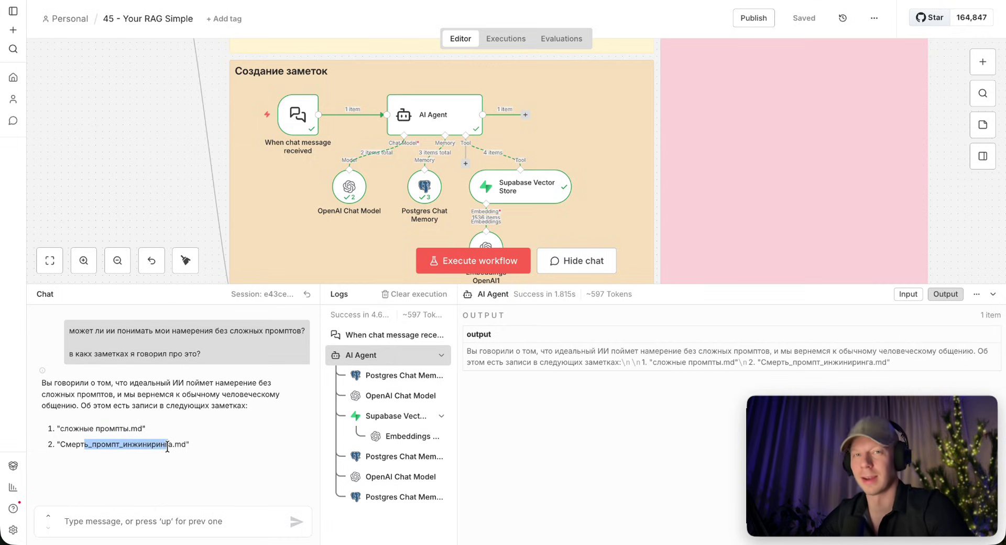
{"action": "left_click", "coordinate": [558, 176]}
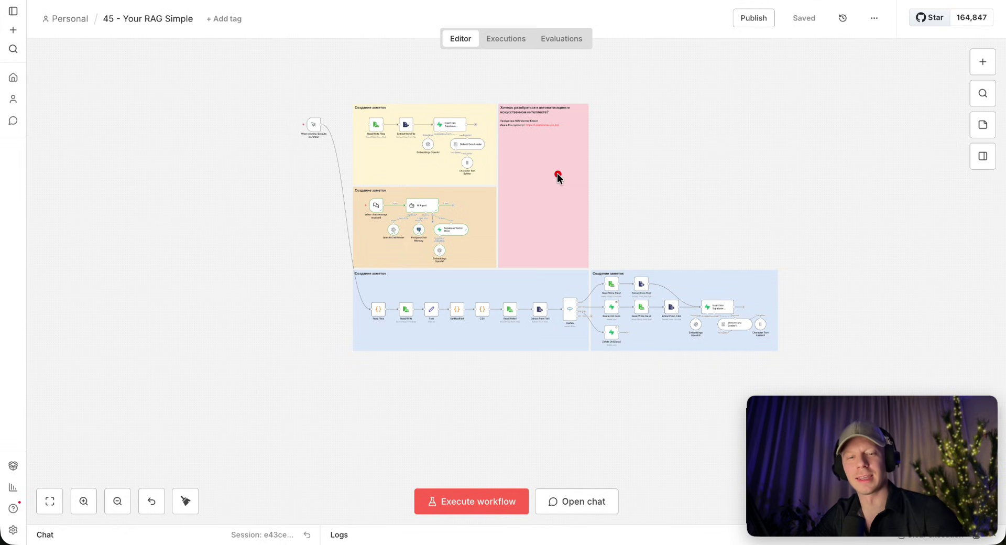
{"action": "mouse_move", "coordinate": [417, 90]}
{"action": "left_mouse_down"}
{"action": "mouse_move", "coordinate": [274, 333]}
{"action": "mouse_move", "coordinate": [797, 337]}
{"action": "mouse_move", "coordinate": [415, 84]}
{"action": "left_mouse_up"}
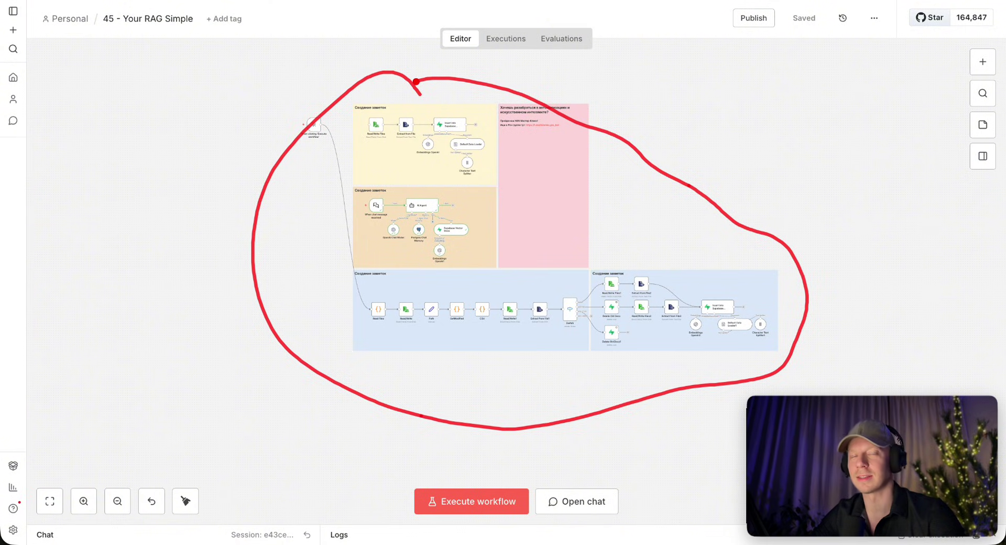
{"action": "scroll", "coordinate": [743, 144], "scroll_direction": "up", "scroll_amount": 3}
{"action": "mouse_move", "coordinate": [394, 61]}
{"action": "left_mouse_down"}
{"action": "mouse_move", "coordinate": [388, 231]}
{"action": "mouse_move", "coordinate": [298, 319]}
{"action": "mouse_move", "coordinate": [161, 173]}
{"action": "mouse_move", "coordinate": [446, 57]}
{"action": "left_mouse_up"}
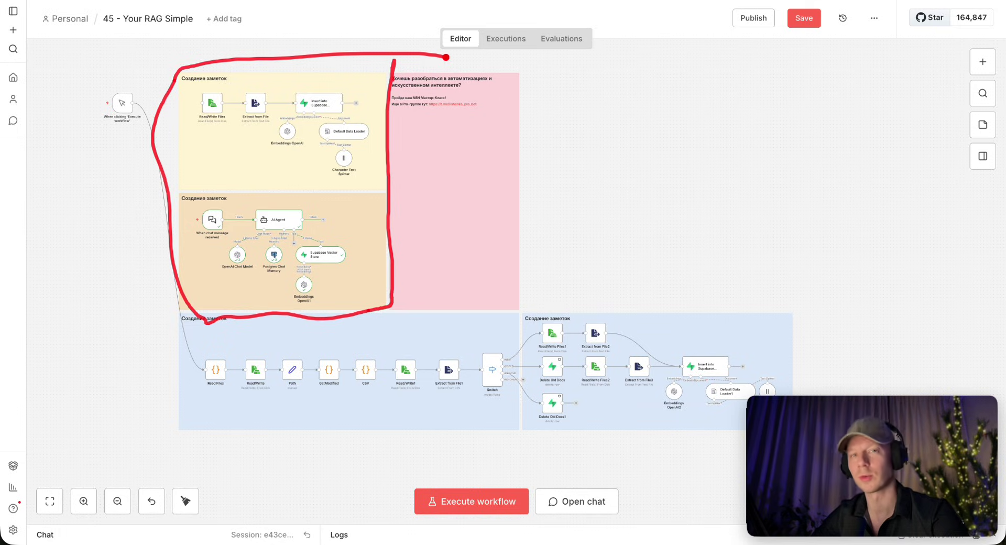
{"action": "mouse_move", "coordinate": [377, 319]}
{"action": "left_mouse_down"}
{"action": "mouse_move", "coordinate": [682, 295]}
{"action": "mouse_move", "coordinate": [748, 390]}
{"action": "left_mouse_up"}
{"action": "mouse_move", "coordinate": [194, 317]}
{"action": "left_mouse_down"}
{"action": "mouse_move", "coordinate": [193, 434]}
{"action": "mouse_move", "coordinate": [519, 425]}
{"action": "left_mouse_up"}
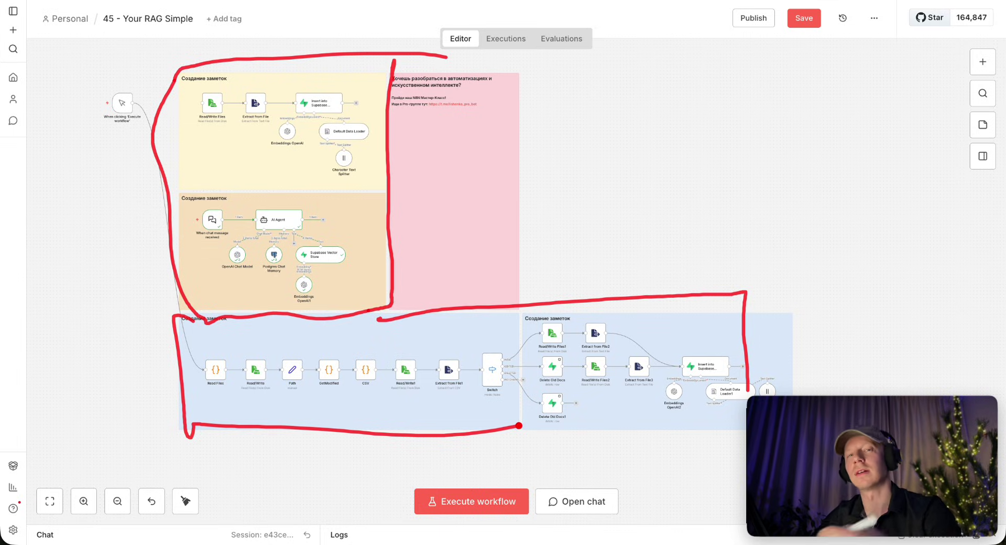